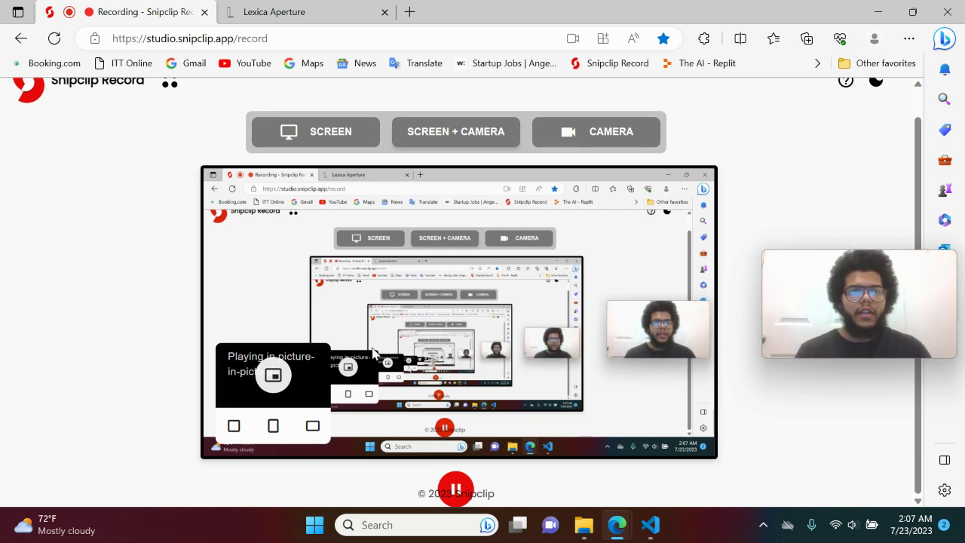
Step: Switch to the Lexica Aperture page and check which account is signed in
click(286, 23)
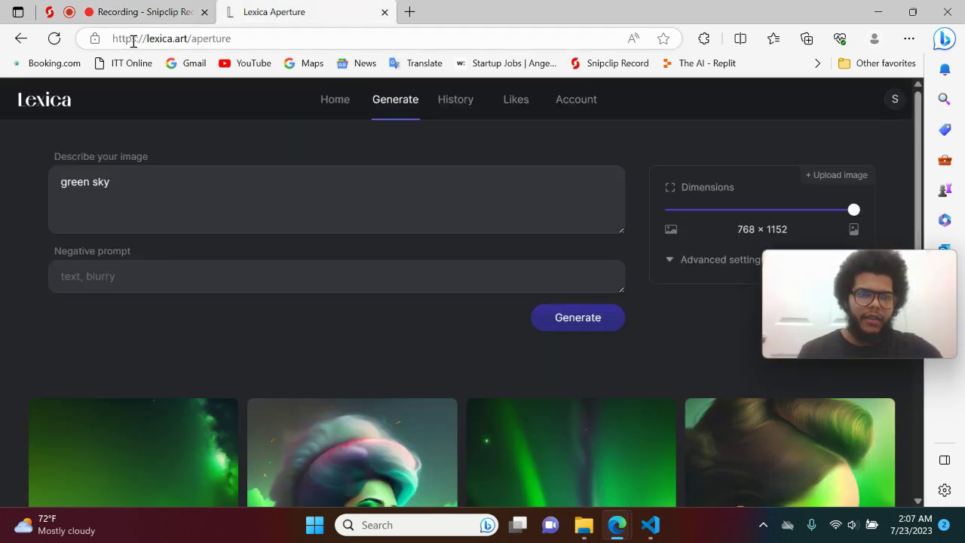
click(896, 101)
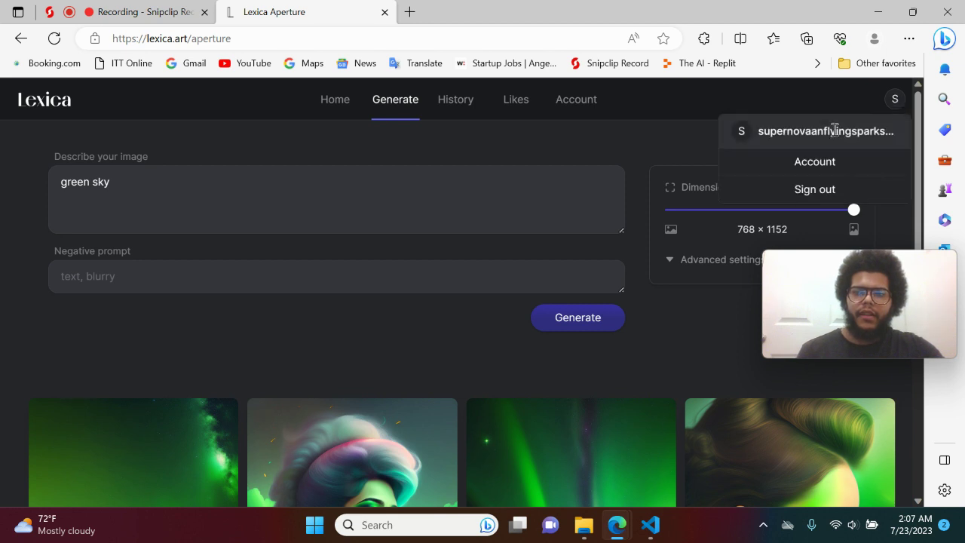
click(692, 130)
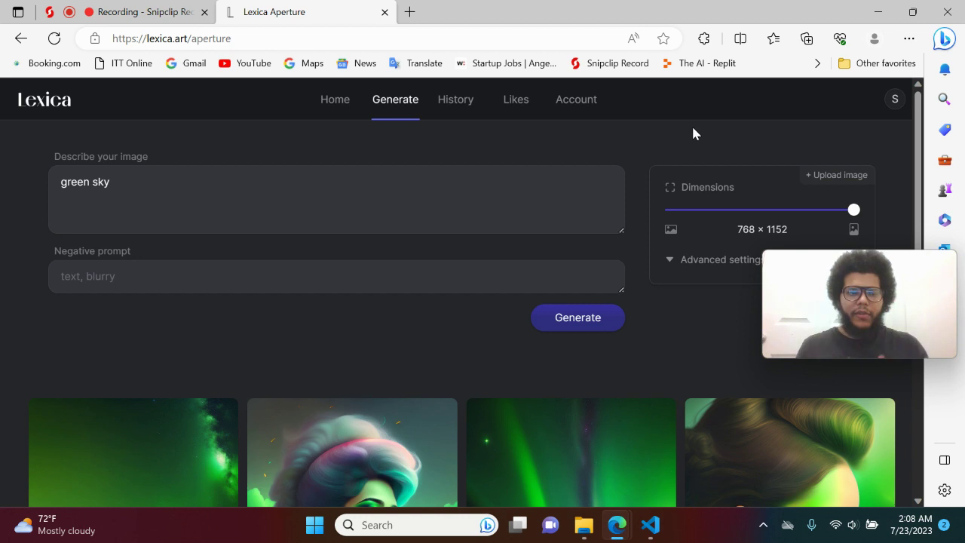
Step: Replace the image prompt with "intergalatic comet flying pass mars, into the moon, flying laptops, diamonds in the air." and generate the images
click(135, 181)
key(BackSpace)
key(BackSpace)
key(BackSpace)
key(BackSpace)
key(BackSpace)
key(BackSpace)
key(BackSpace)
key(BackSpace)
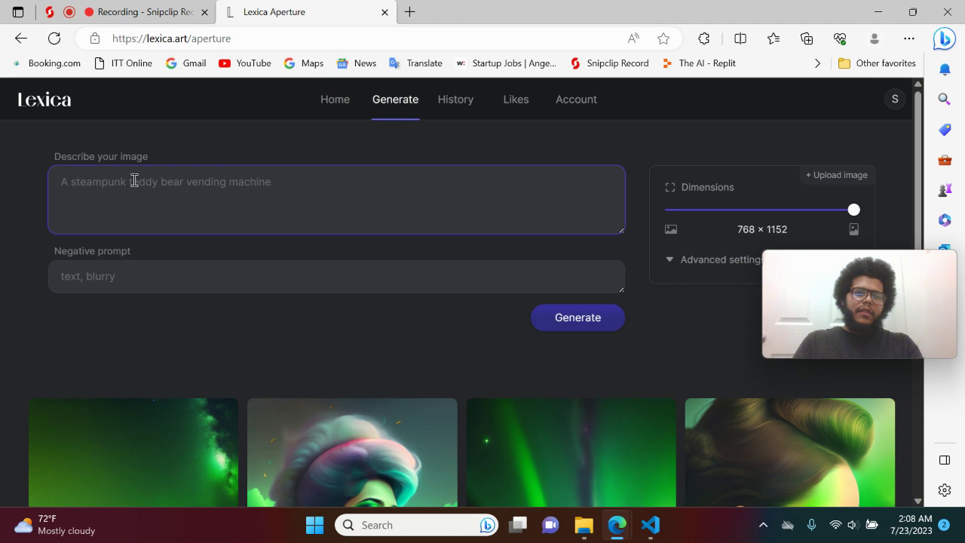
text(intergalatic comet)
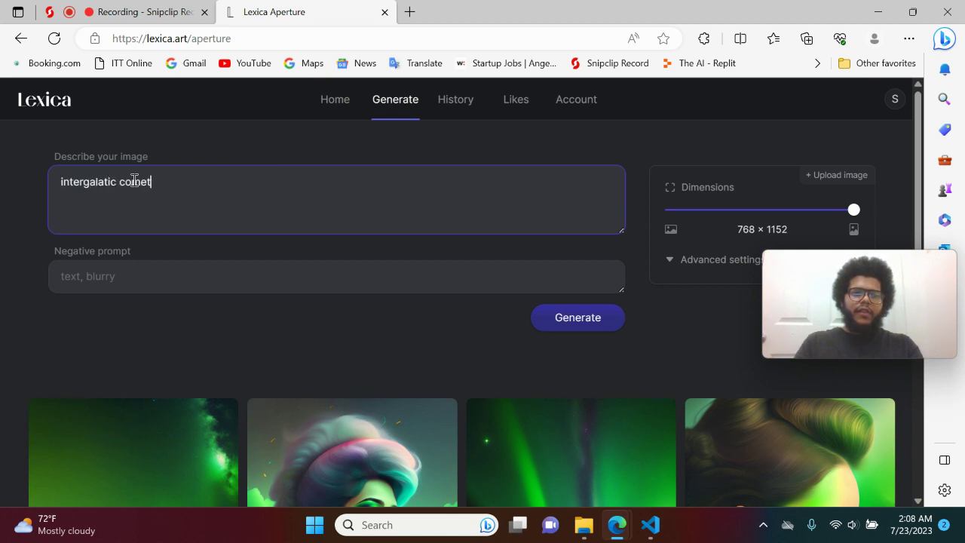
text( flying pass mars)
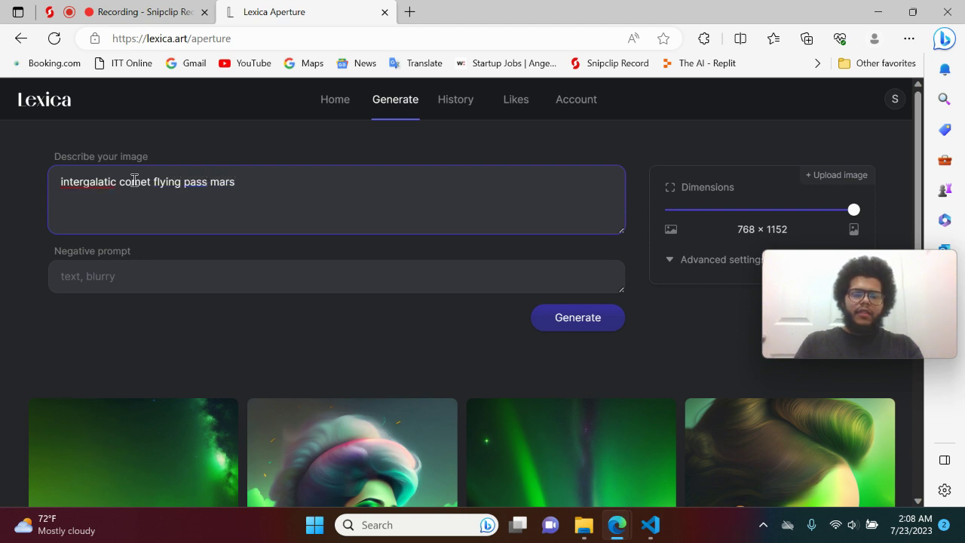
text(, into the)
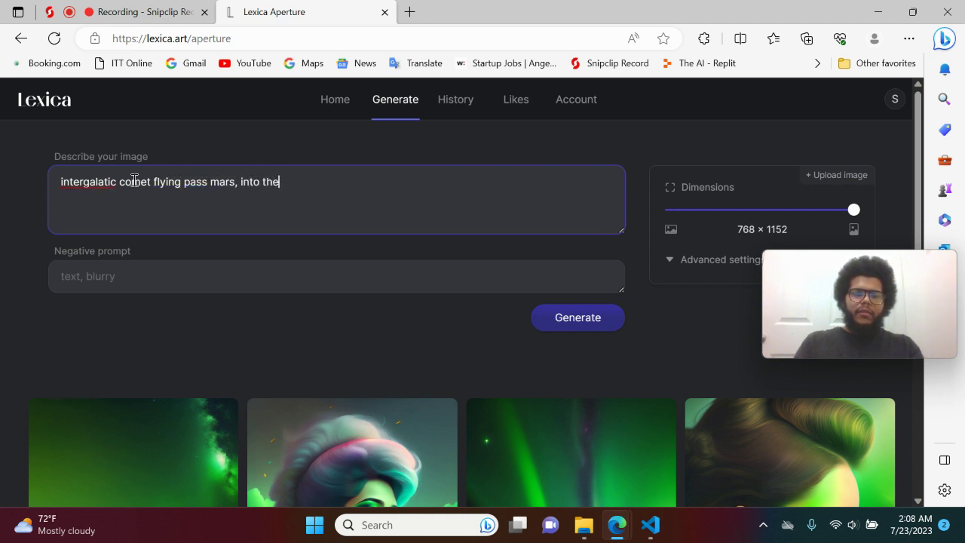
text( moon, flying laptops, diamonds )
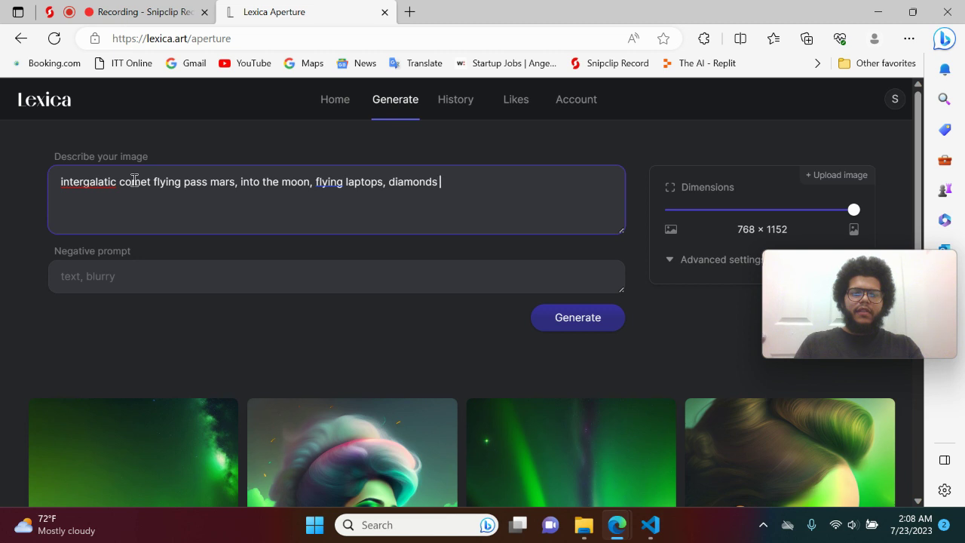
text(in the air.)
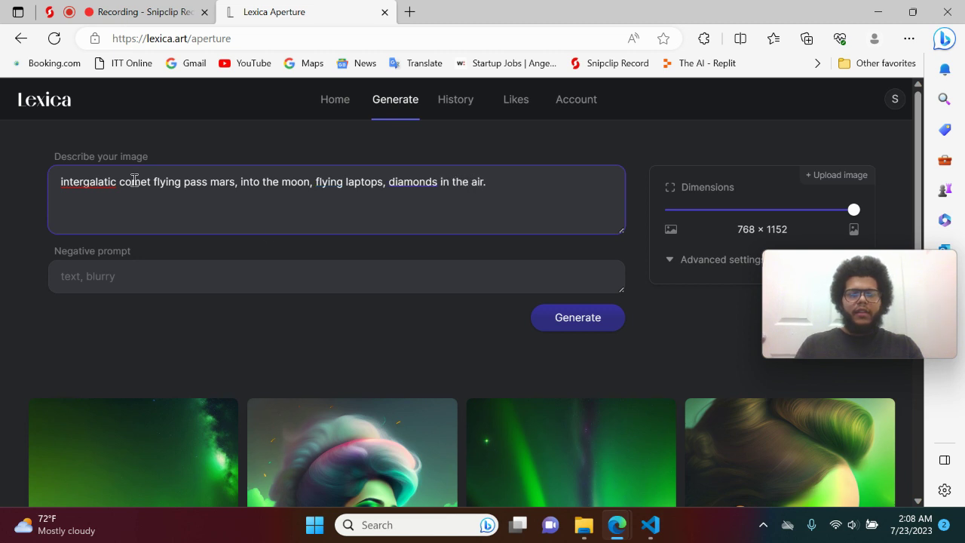
click(570, 325)
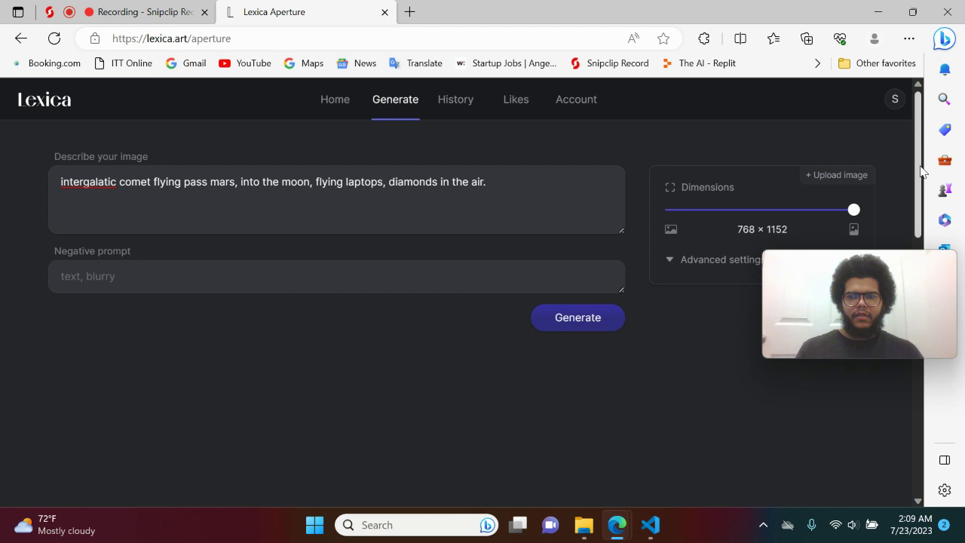
Step: Review the generated comet images and download the first one, showing the large glass-like sphere over mountains
drag(920, 171, 918, 268)
scroll(875, 209, up, 3)
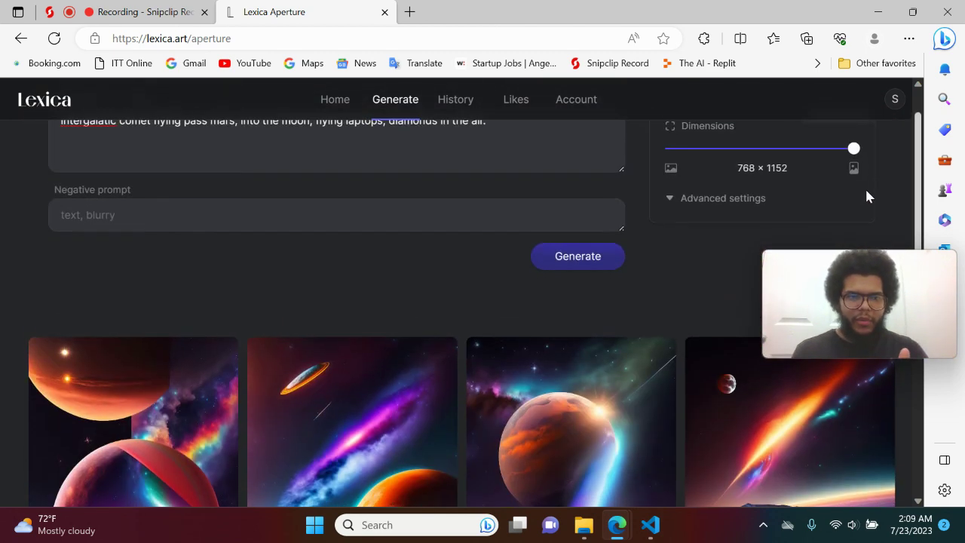
scroll(866, 189, down, 2)
scroll(870, 232, down, 1)
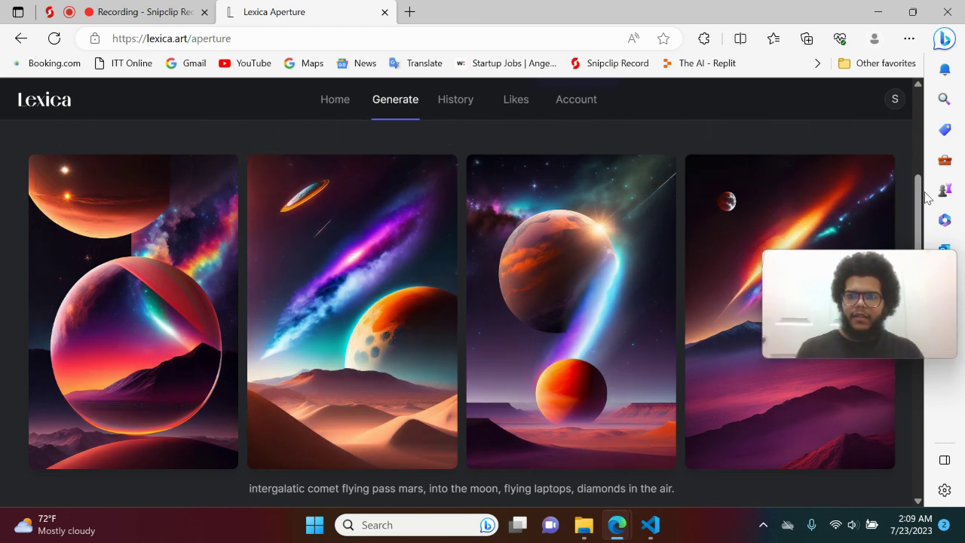
drag(920, 202, 913, 183)
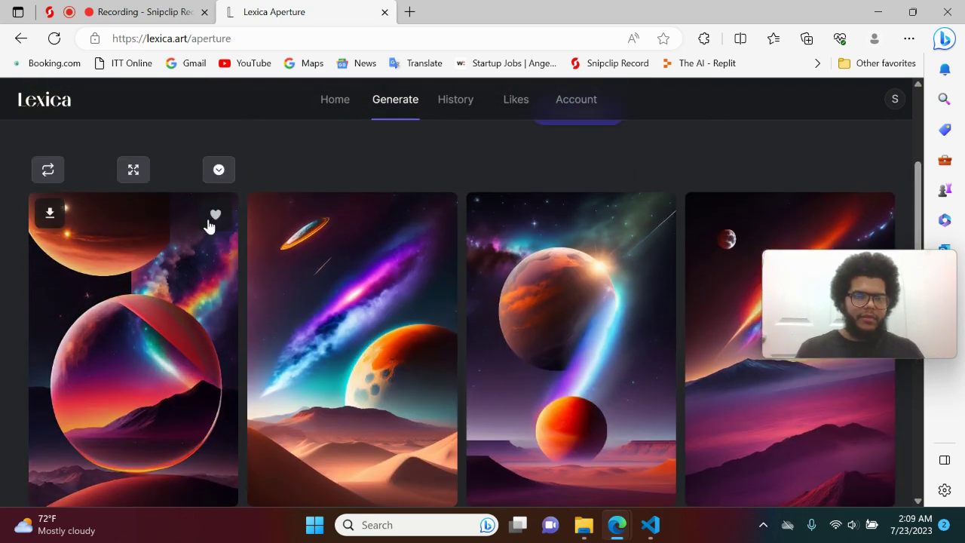
click(48, 217)
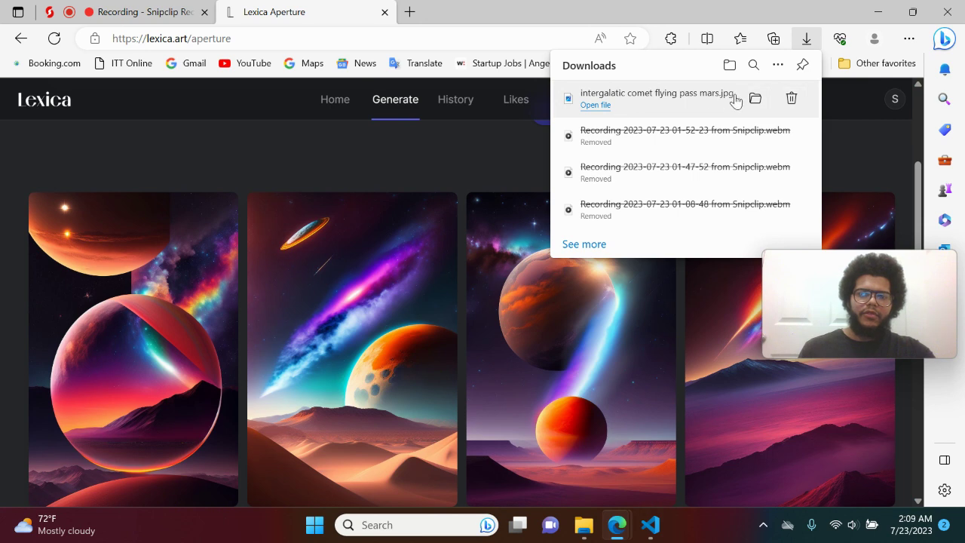
Step: Open the Adobe Express home page at express.adobe.com in a new browser tab
click(412, 12)
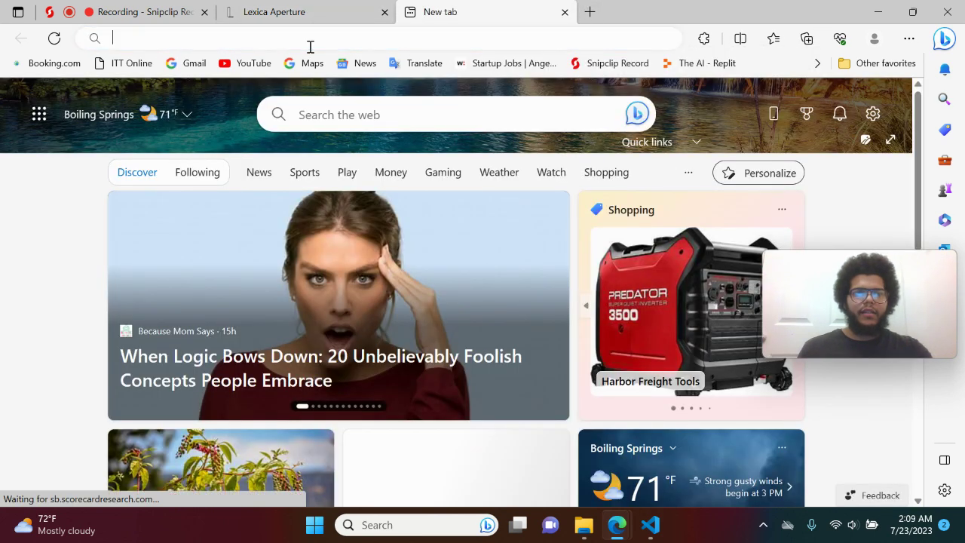
click(310, 46)
text(adobe.com)
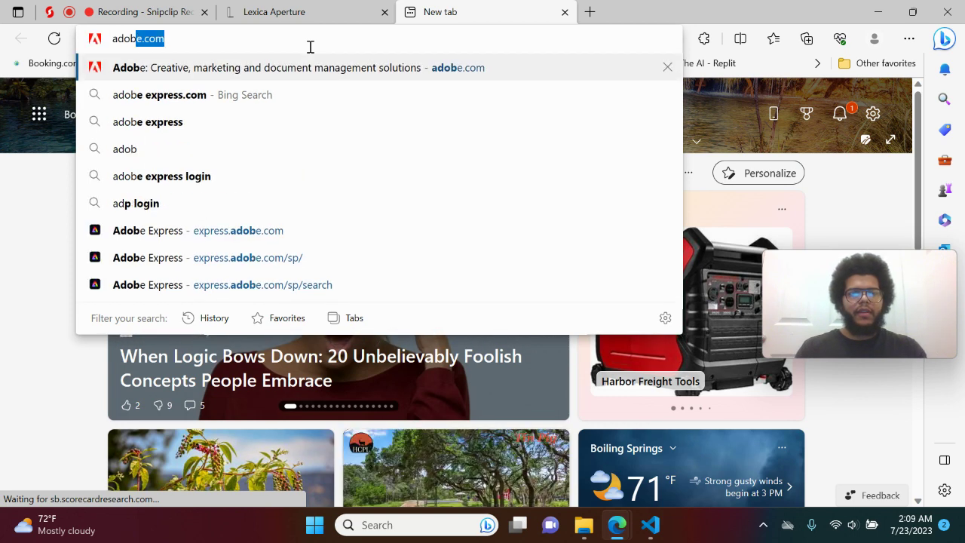
click(205, 240)
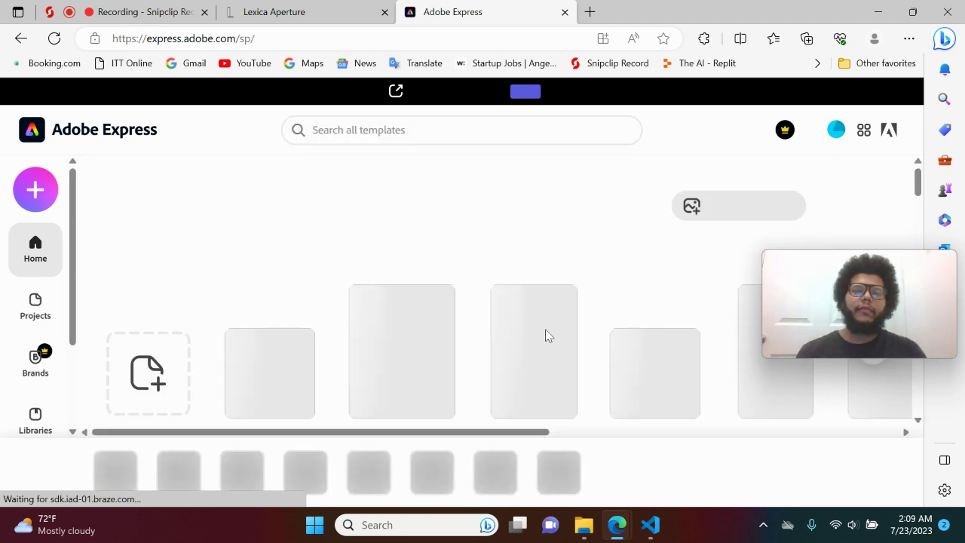
mouse_move(806, 269)
click(765, 255)
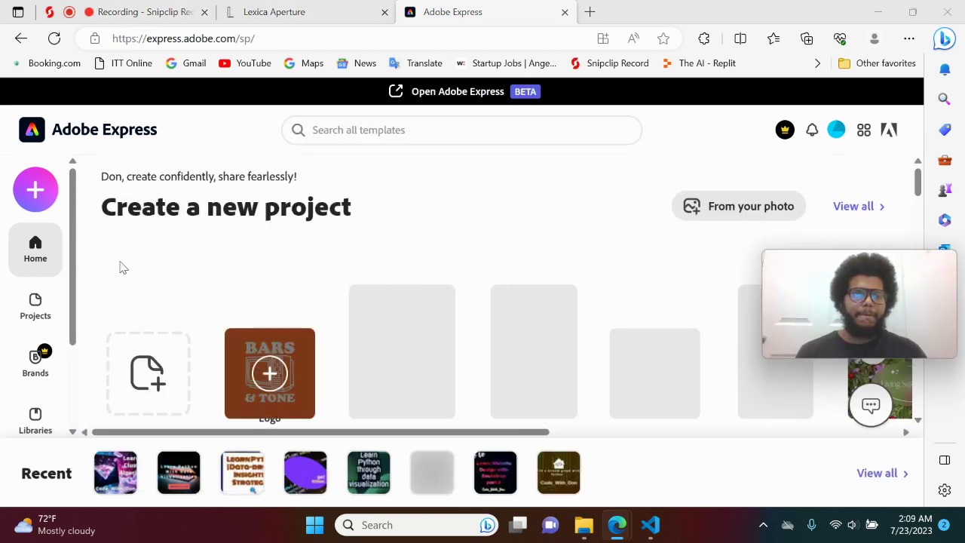
Step: Examine the available new-project types and quick actions, as well as the previous and recommended template searches
click(34, 190)
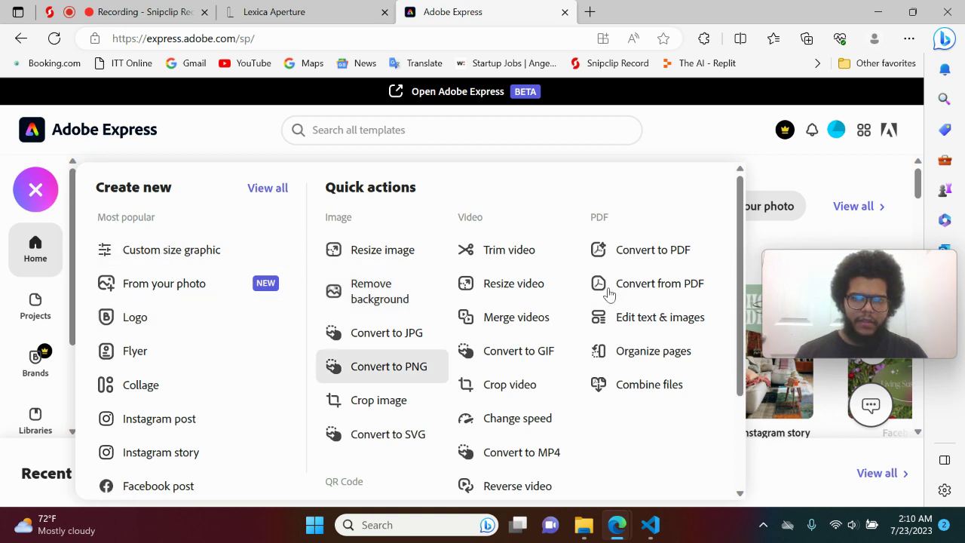
drag(739, 232, 728, 351)
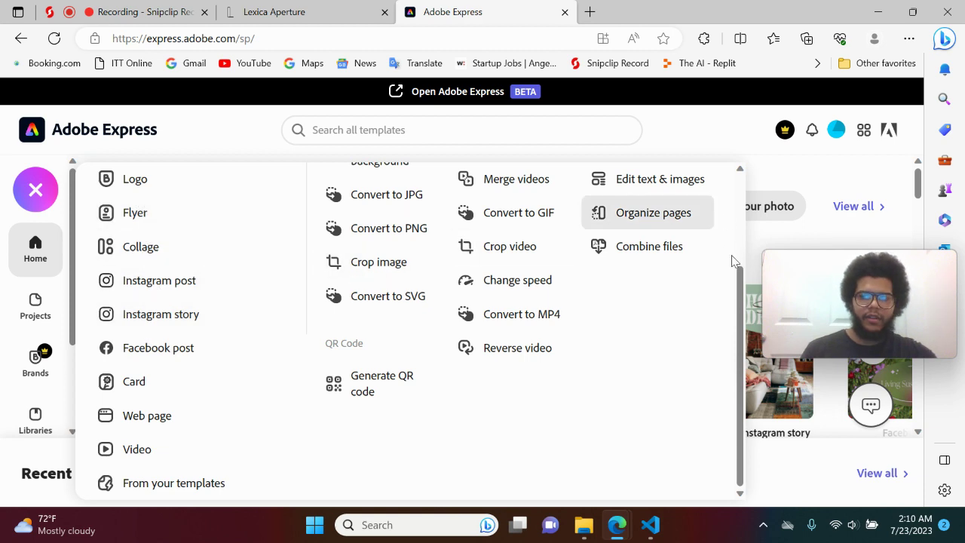
scroll(724, 227, up, 3)
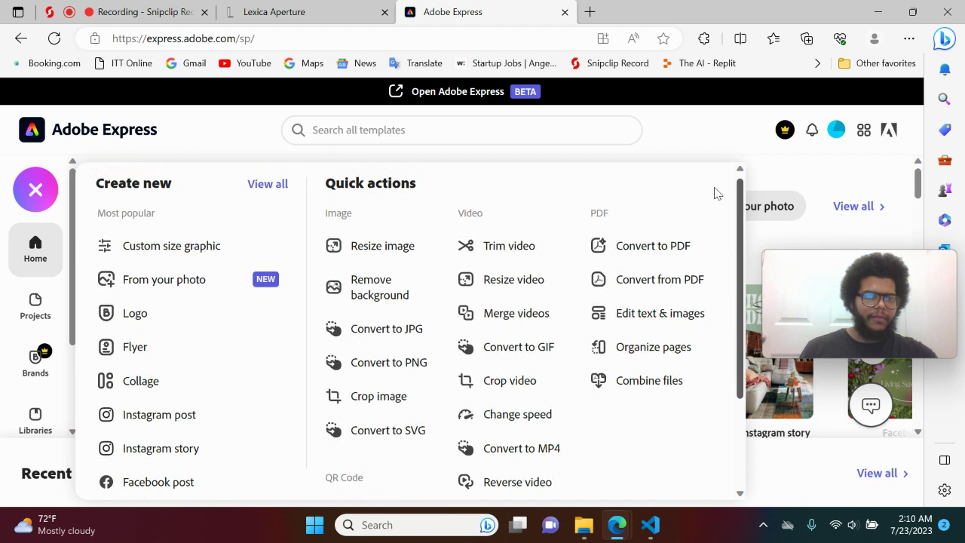
click(351, 133)
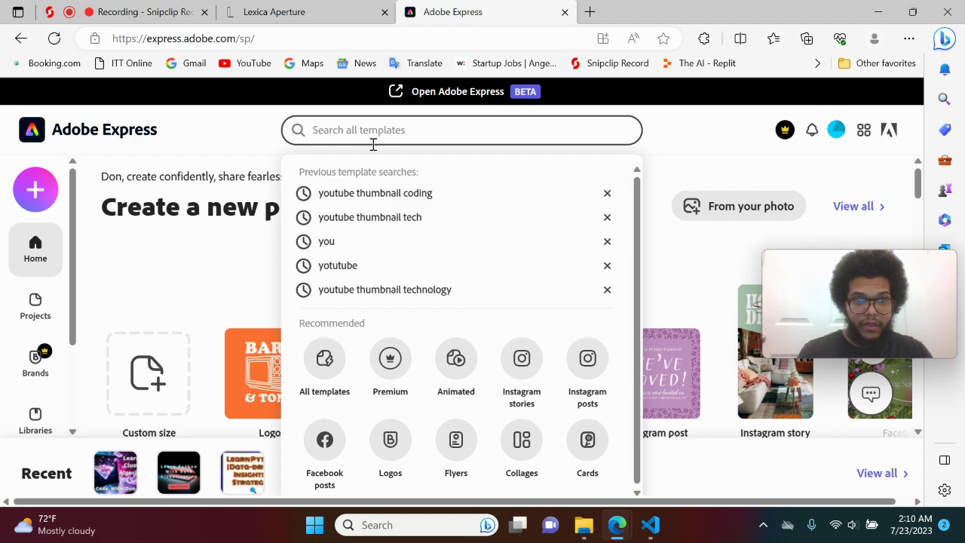
click(133, 274)
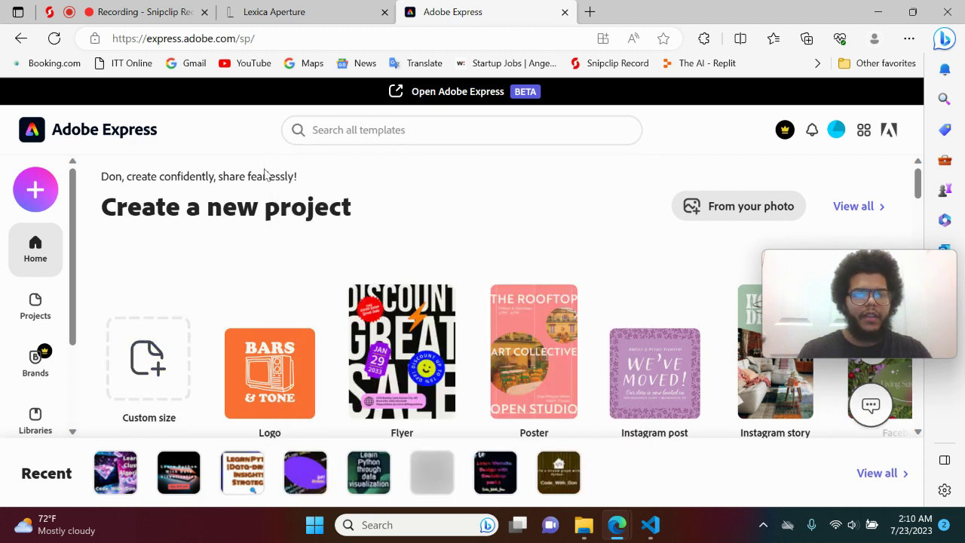
click(352, 128)
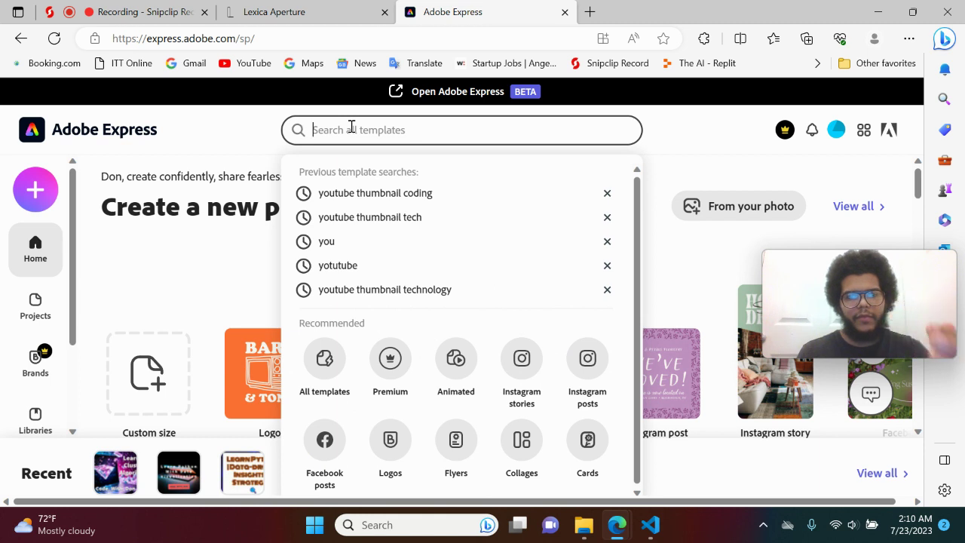
Step: Dismiss the template search suggestions and start a new custom-size project
click(161, 365)
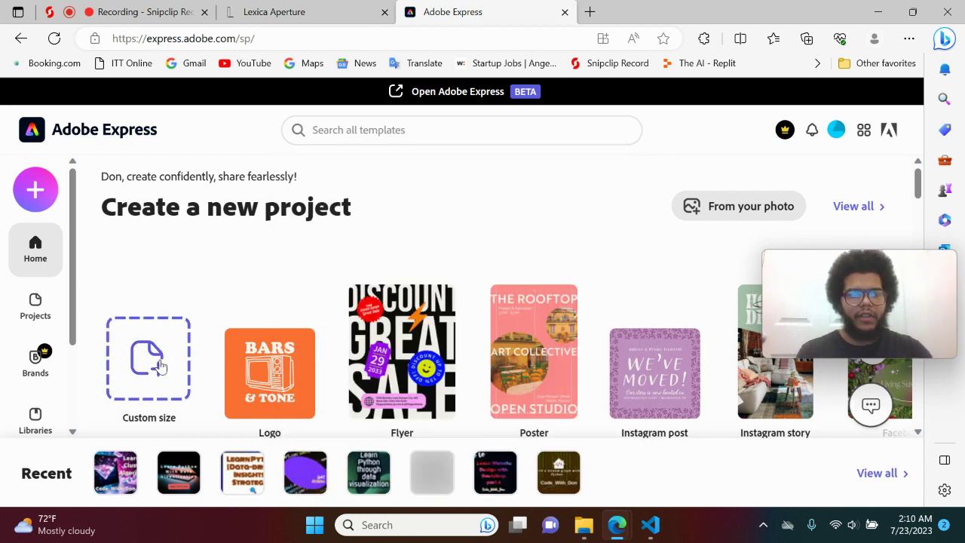
click(160, 366)
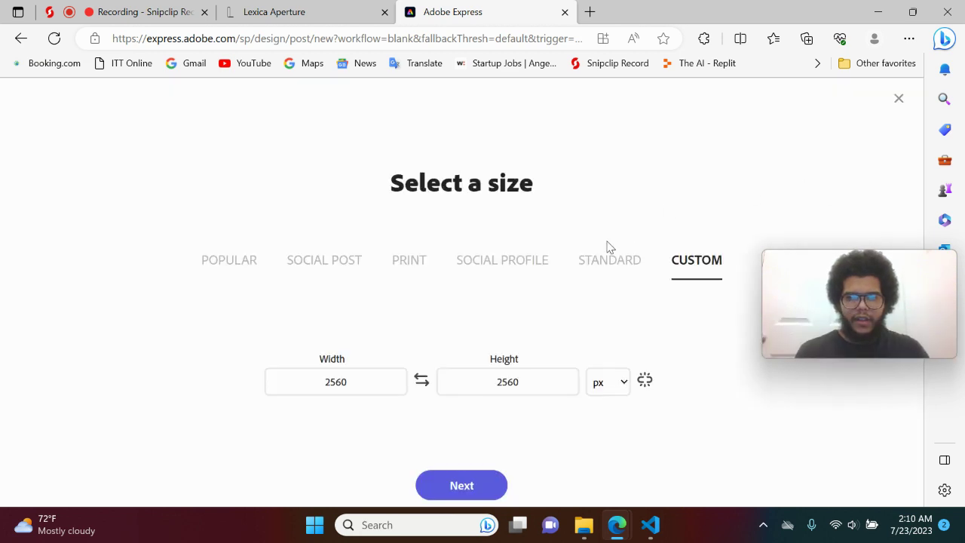
Step: Examine the popular, social post, print, social profile and standard size presets, ending on the custom width and height settings
click(228, 265)
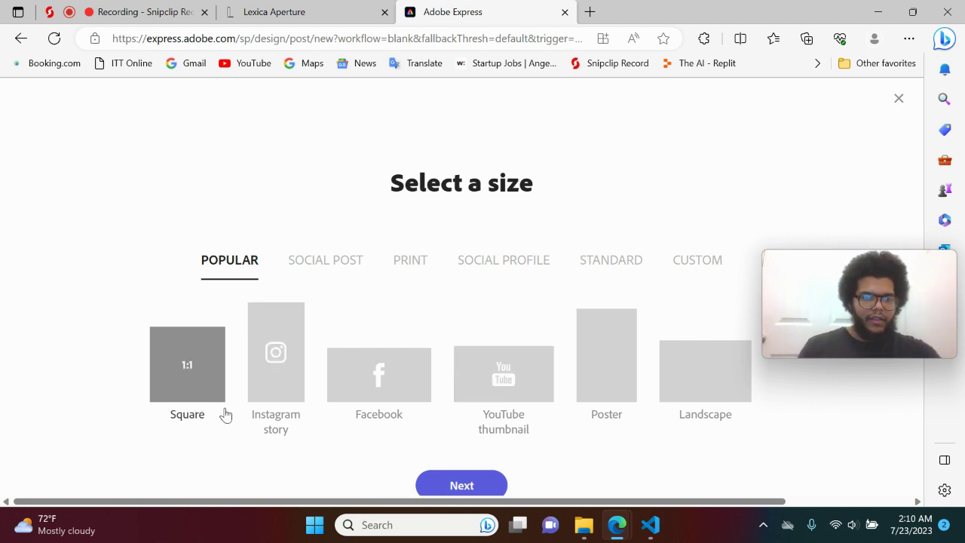
drag(234, 498, 317, 520)
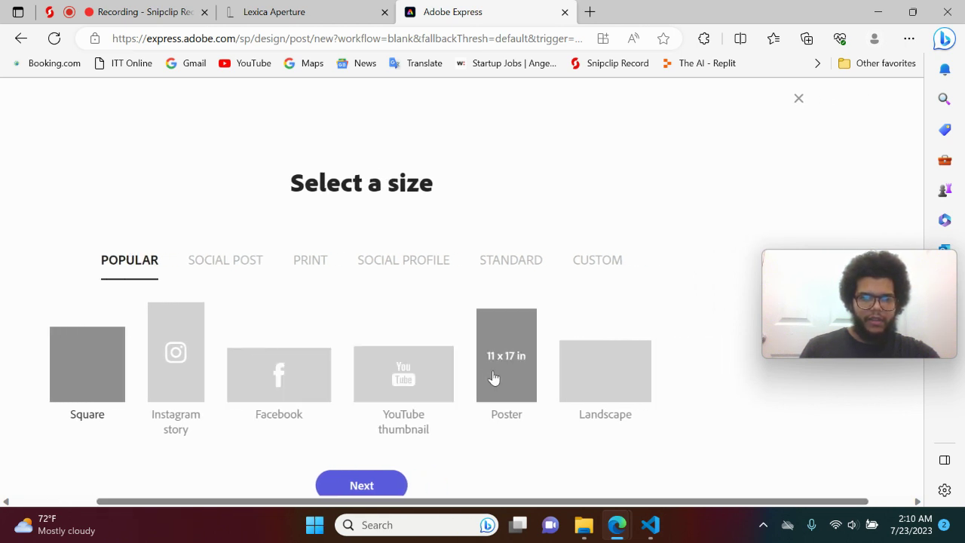
click(226, 266)
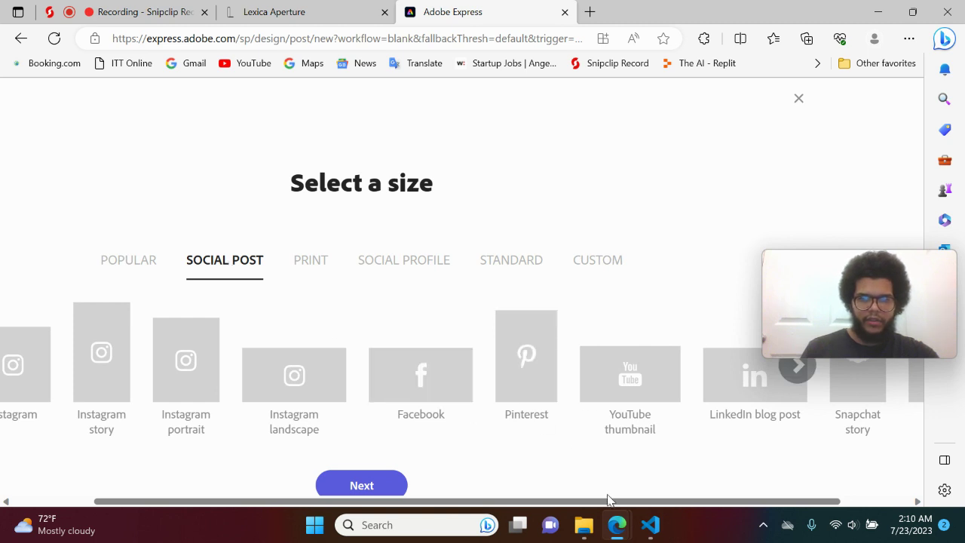
drag(605, 504, 735, 509)
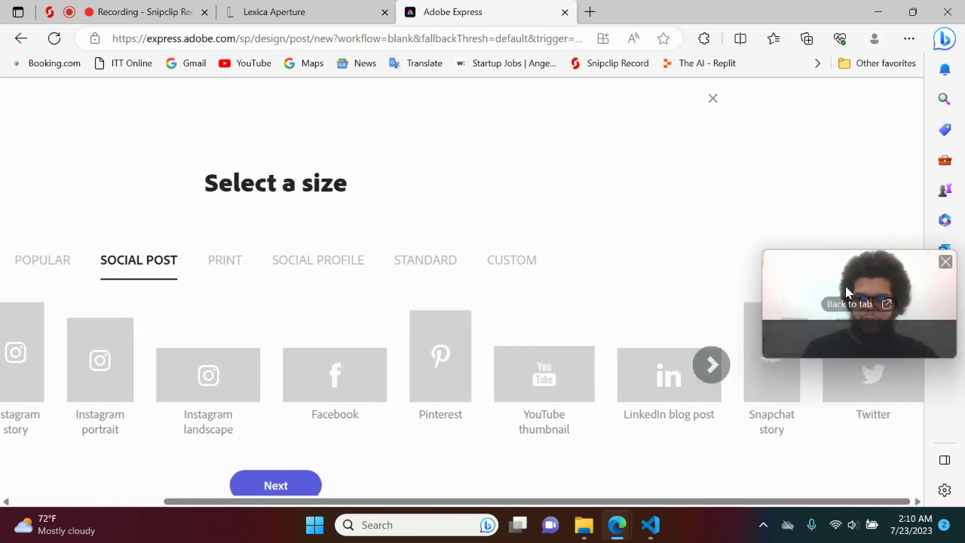
drag(842, 282, 825, 175)
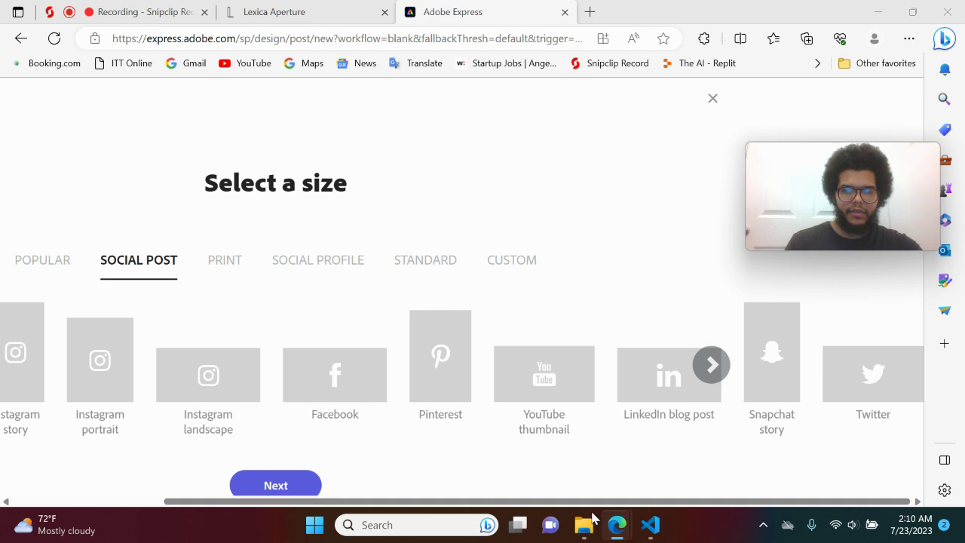
mouse_move(584, 509)
drag(581, 501, 414, 489)
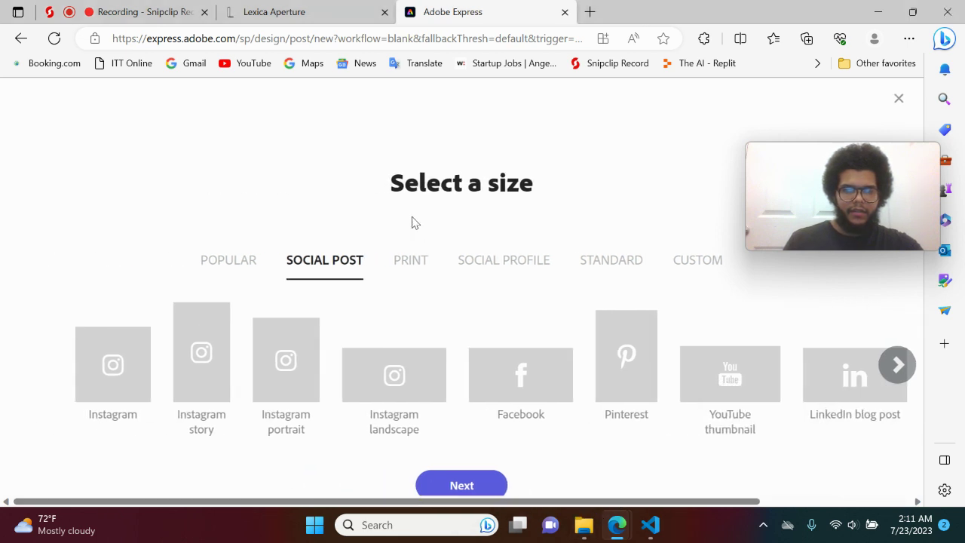
click(411, 260)
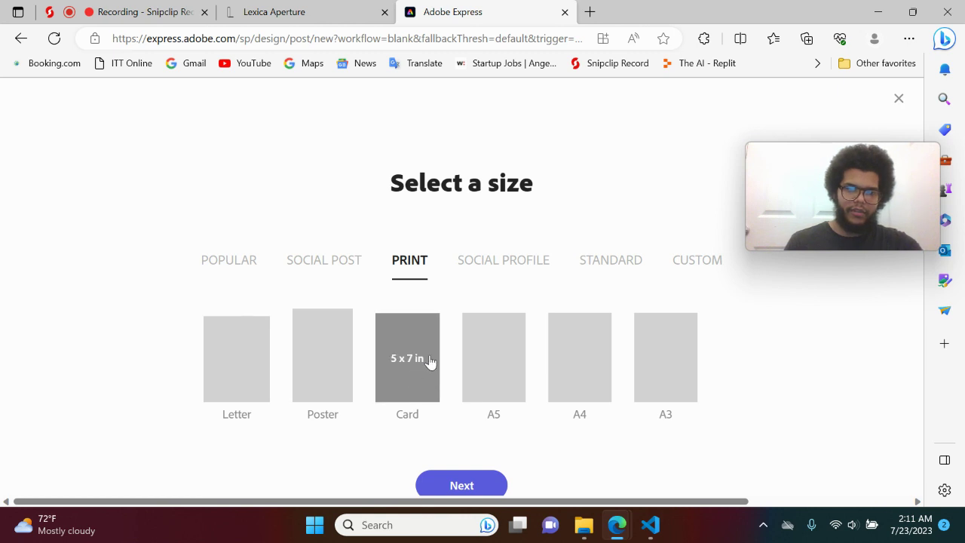
click(531, 262)
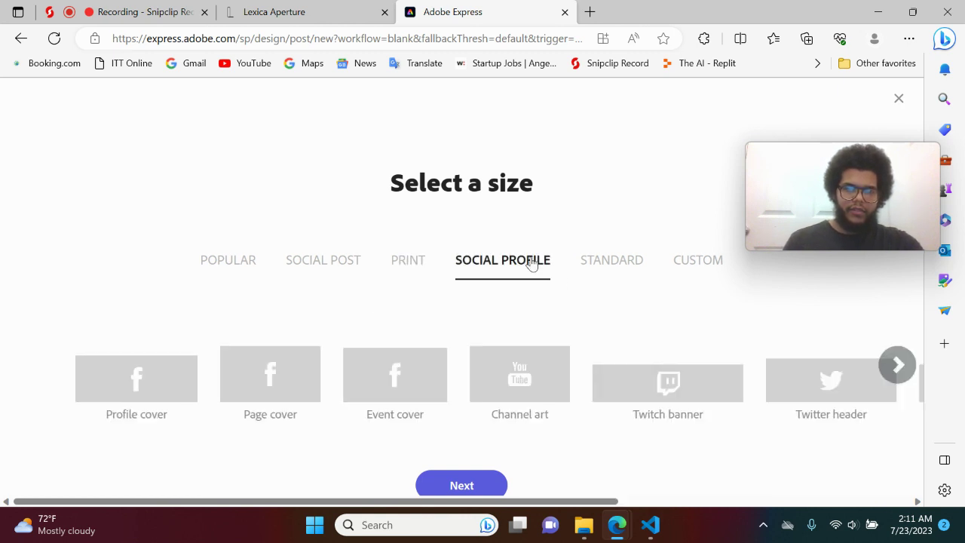
click(606, 264)
click(705, 261)
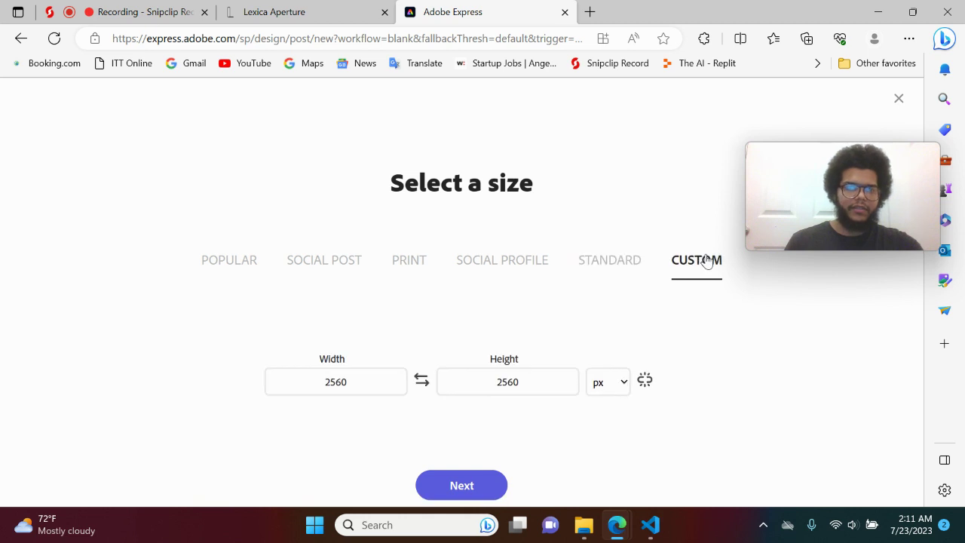
Step: Compare the social post and print presets and create a blank project in the 11 x 17 in Poster size
click(321, 267)
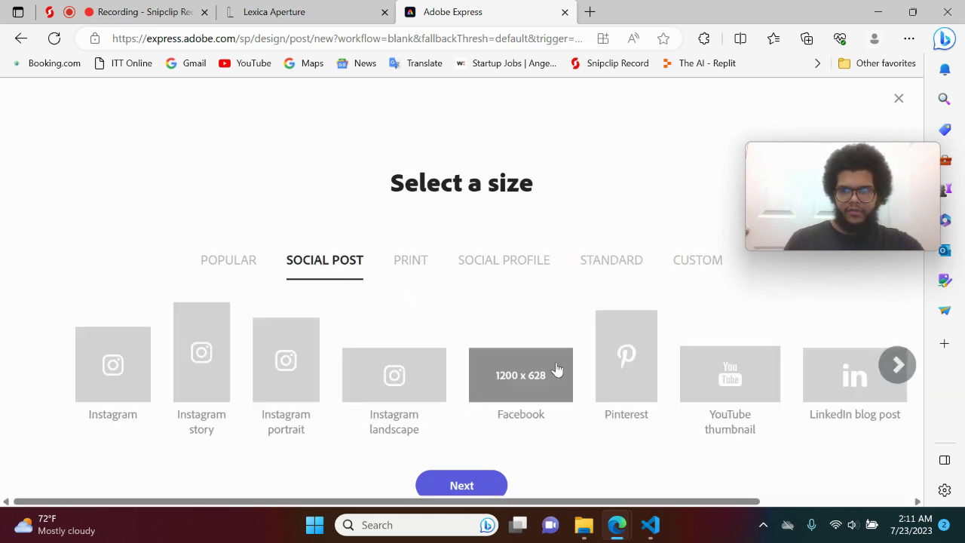
click(411, 261)
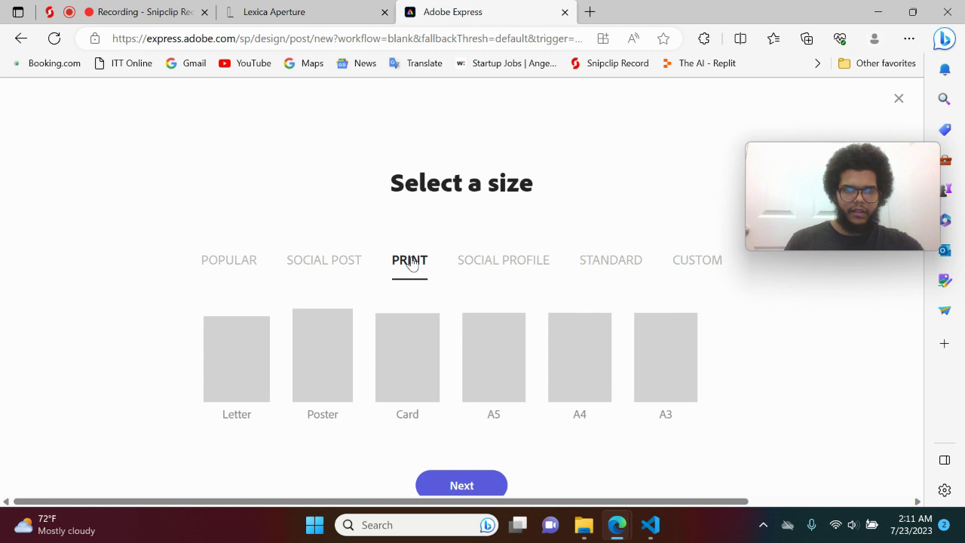
click(321, 381)
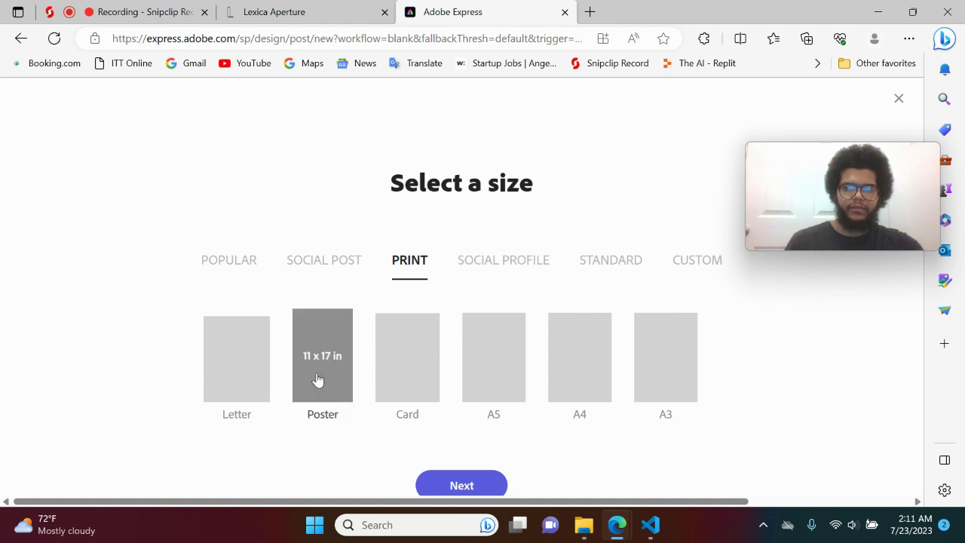
click(451, 485)
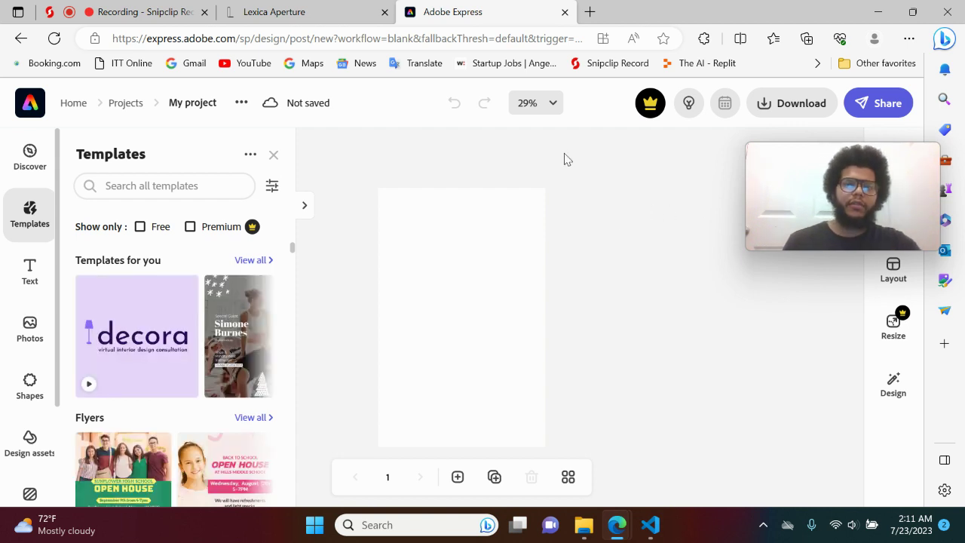
Step: Upload the "intergalatic comet flying pass mars" image from Downloads as the poster's background
click(275, 156)
click(411, 239)
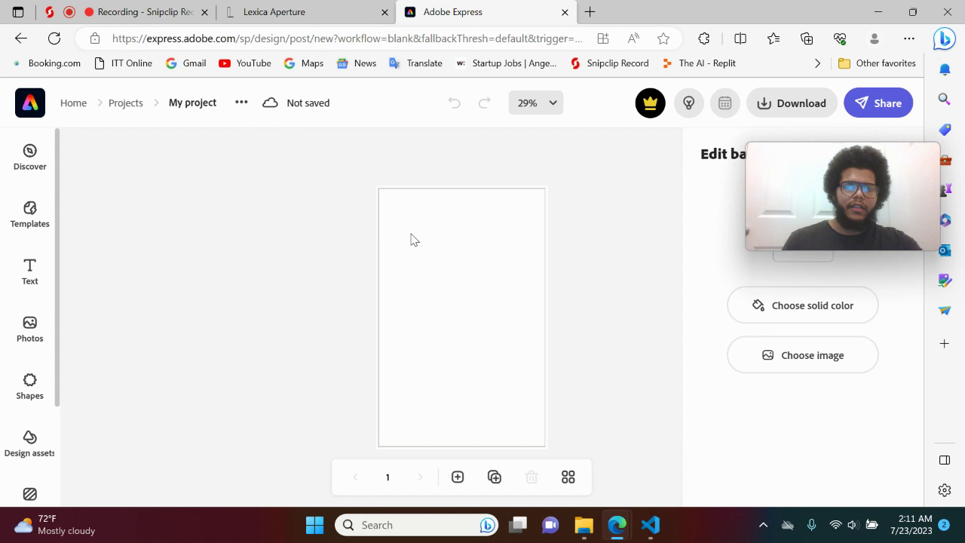
drag(797, 184, 759, 37)
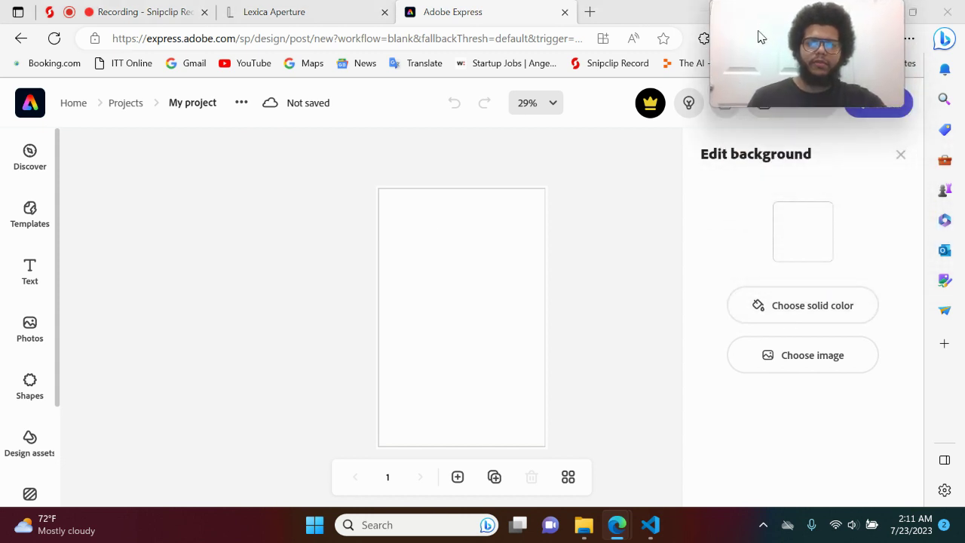
click(797, 362)
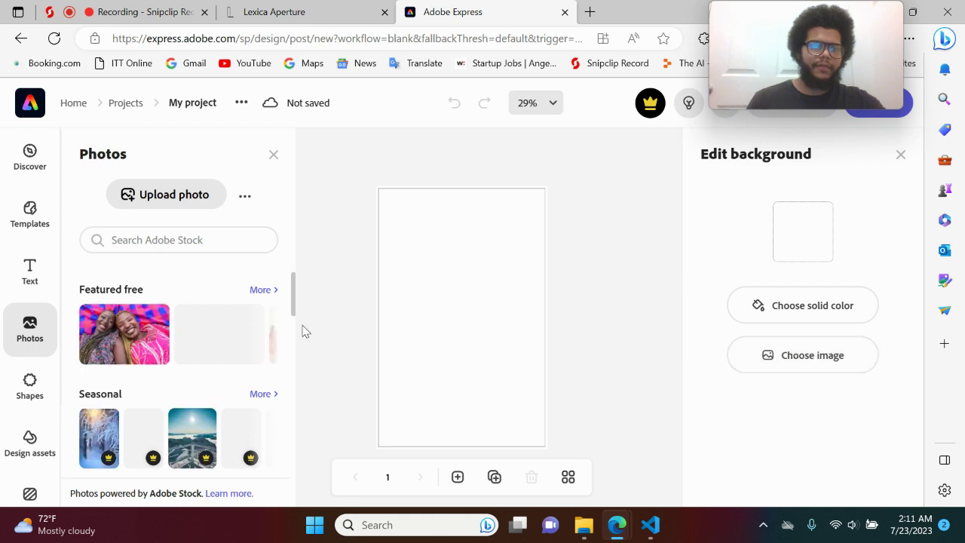
click(169, 195)
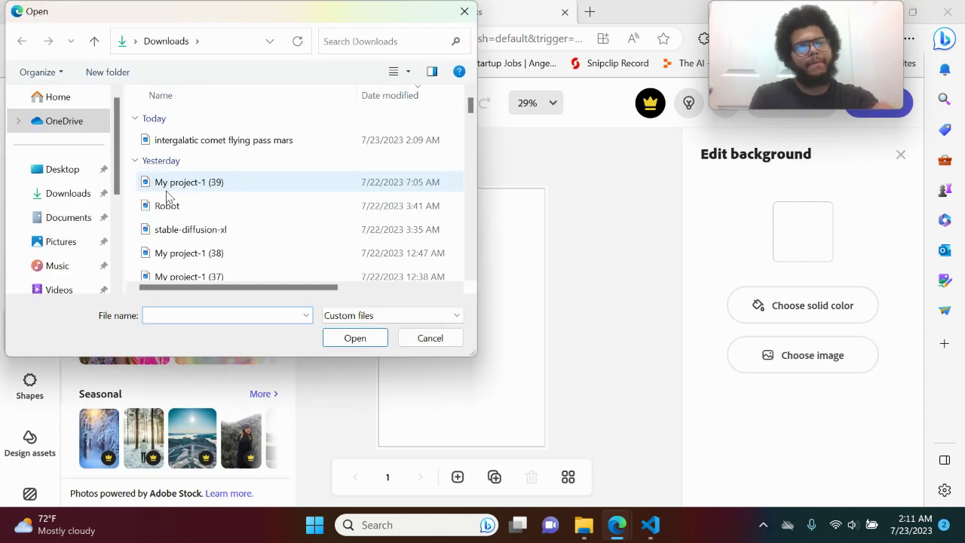
double_click(201, 140)
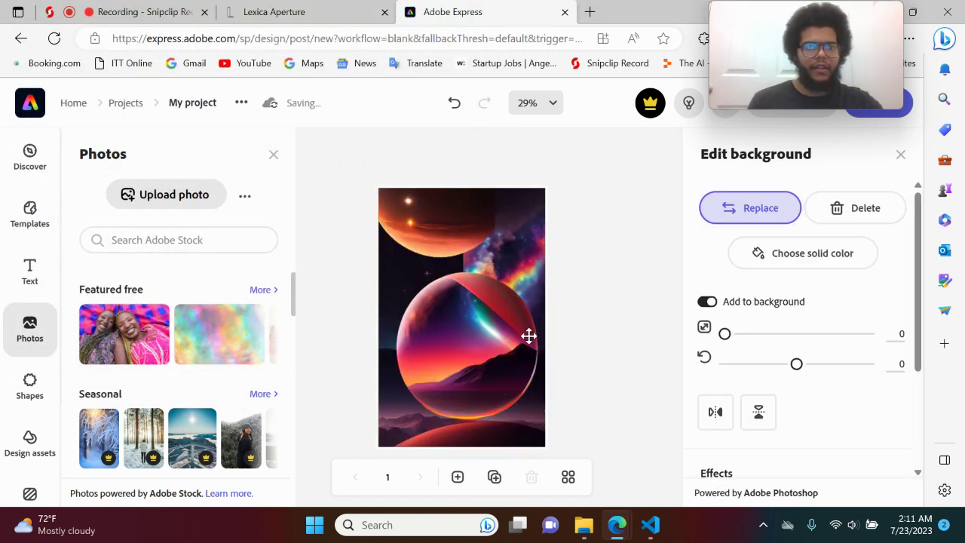
click(273, 155)
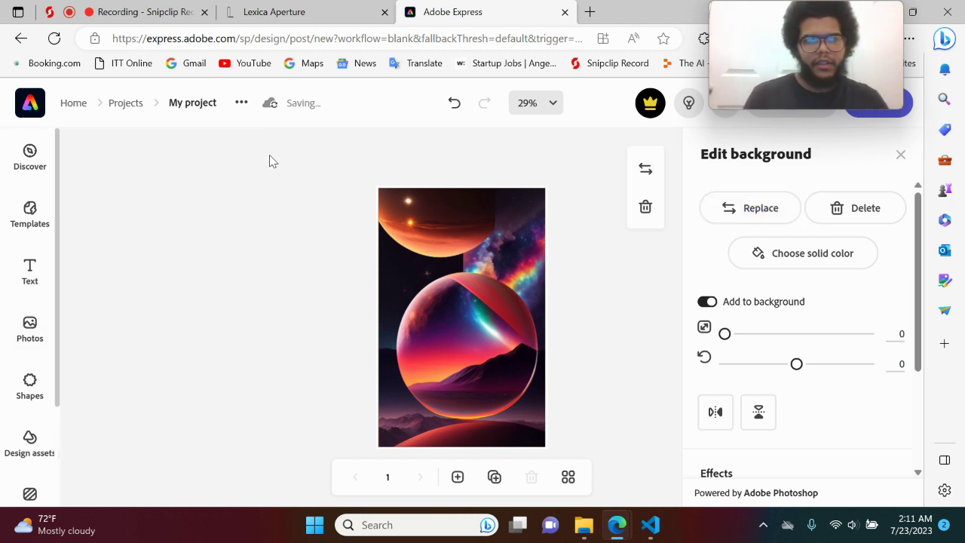
Step: Add a text box to the poster and move it to the middle, over the upper part of the large sphere
click(37, 277)
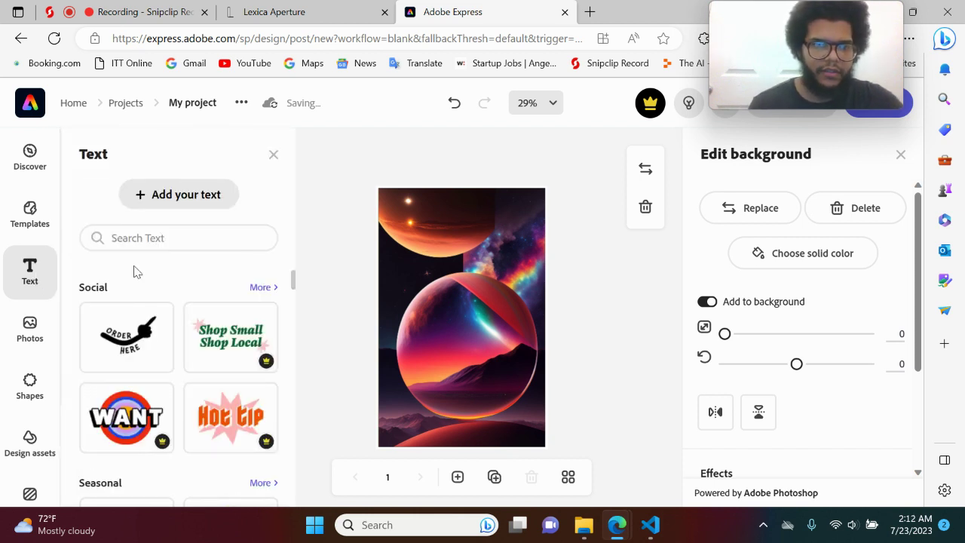
click(188, 198)
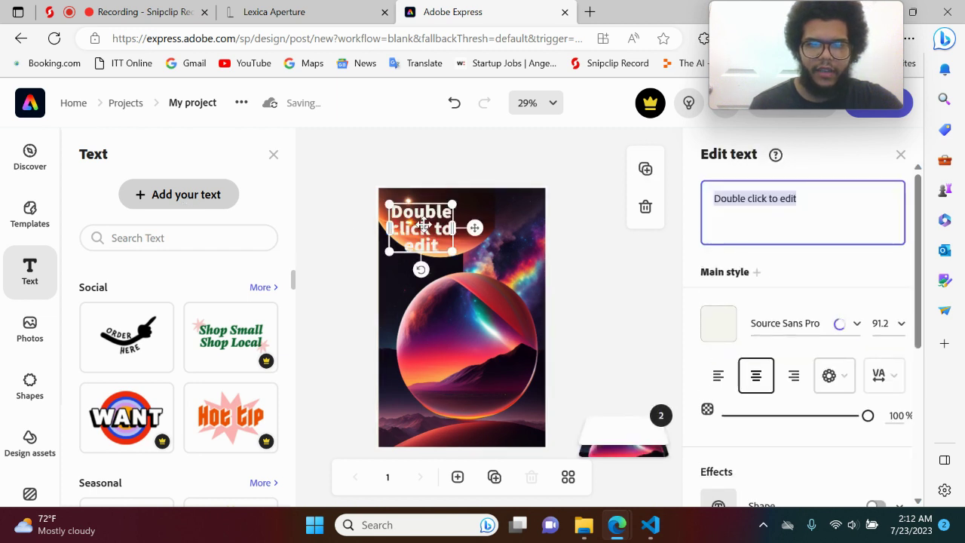
drag(423, 221, 463, 266)
Step: Restyle the placeholder text in Amatic SC Regular at size 100.6 with left alignment
scroll(889, 239, down, 1)
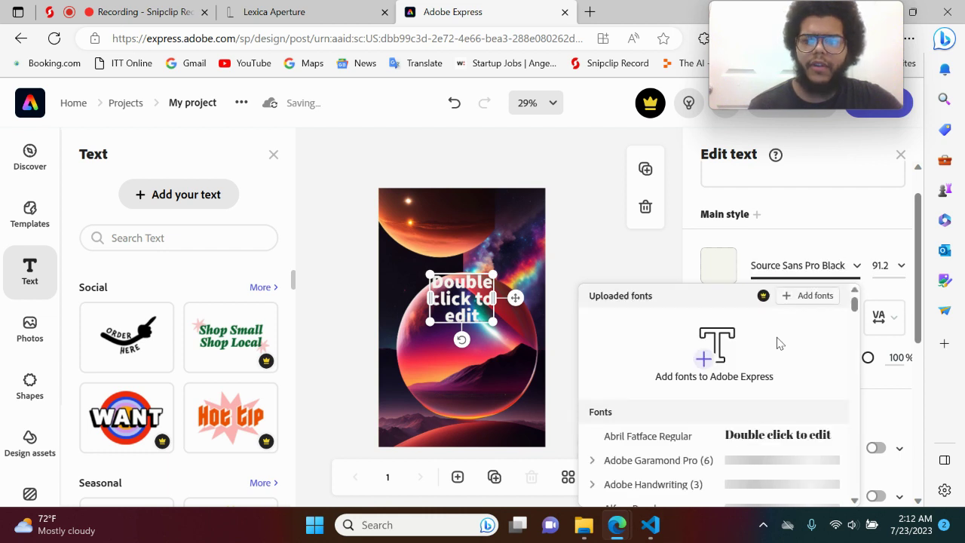
drag(855, 303, 857, 320)
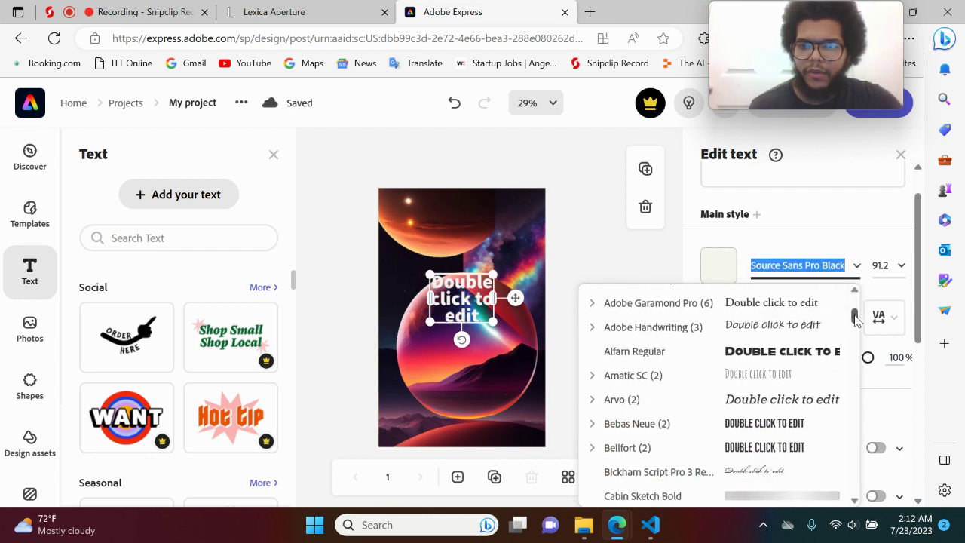
click(745, 383)
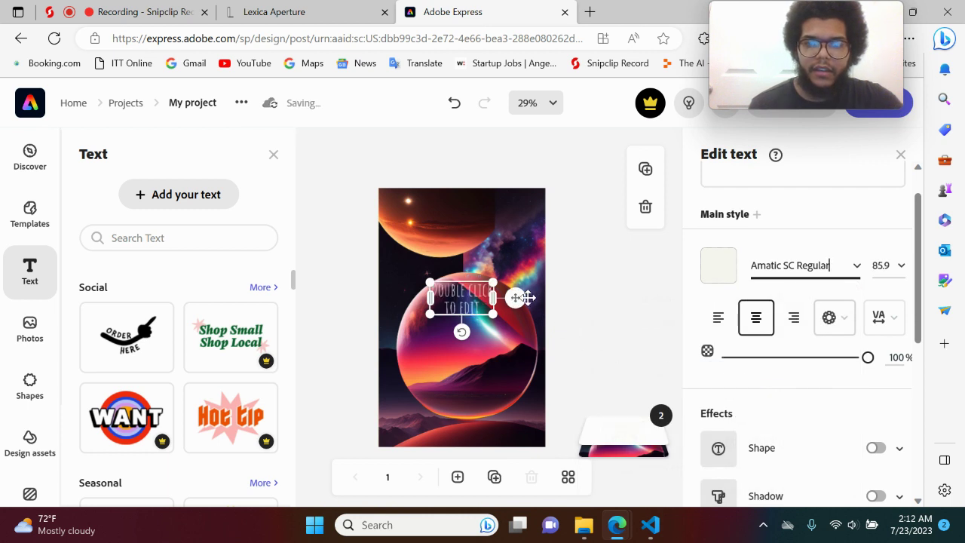
mouse_move(428, 282)
mouse_down()
mouse_move(377, 255)
mouse_move(419, 271)
mouse_up()
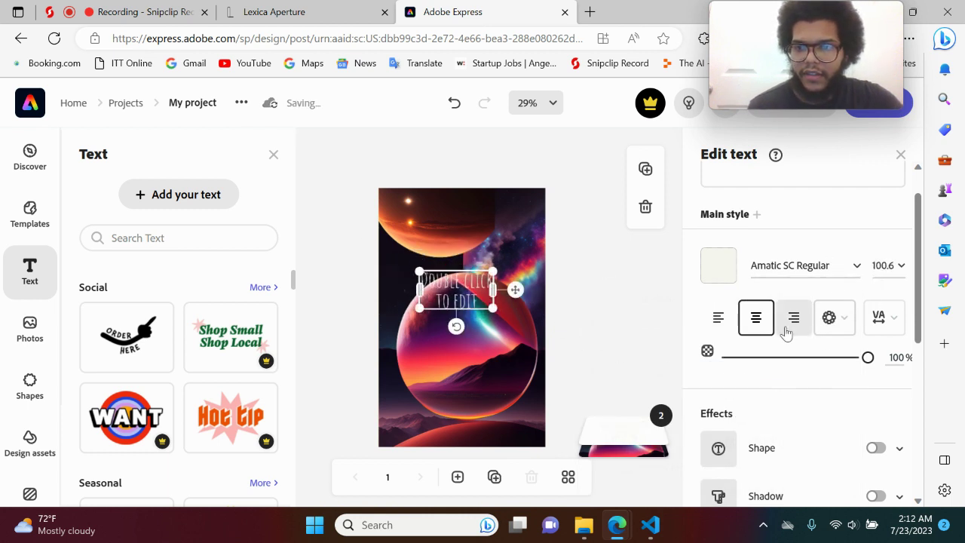
click(719, 318)
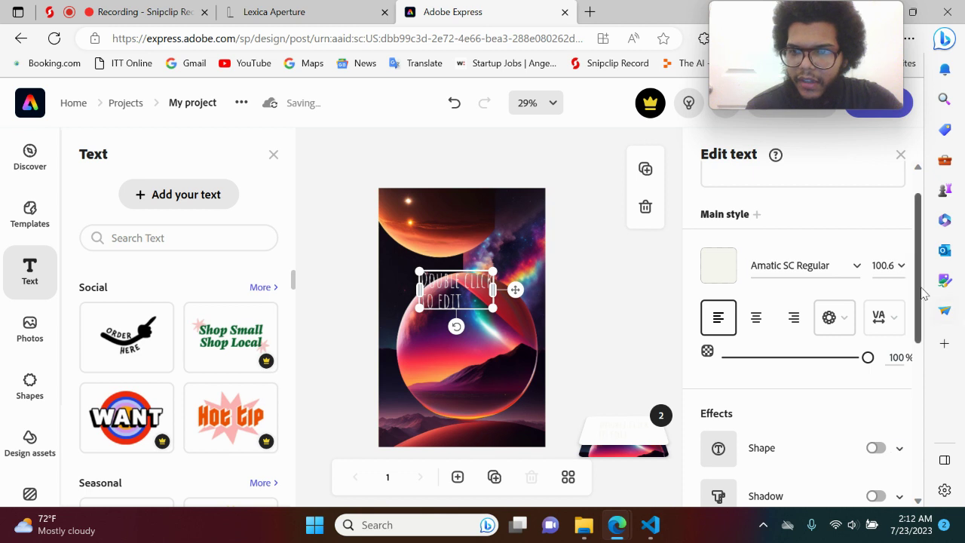
Step: Try teal #207178 and black as the text color, ending on bright yellow #F4EF21
click(736, 275)
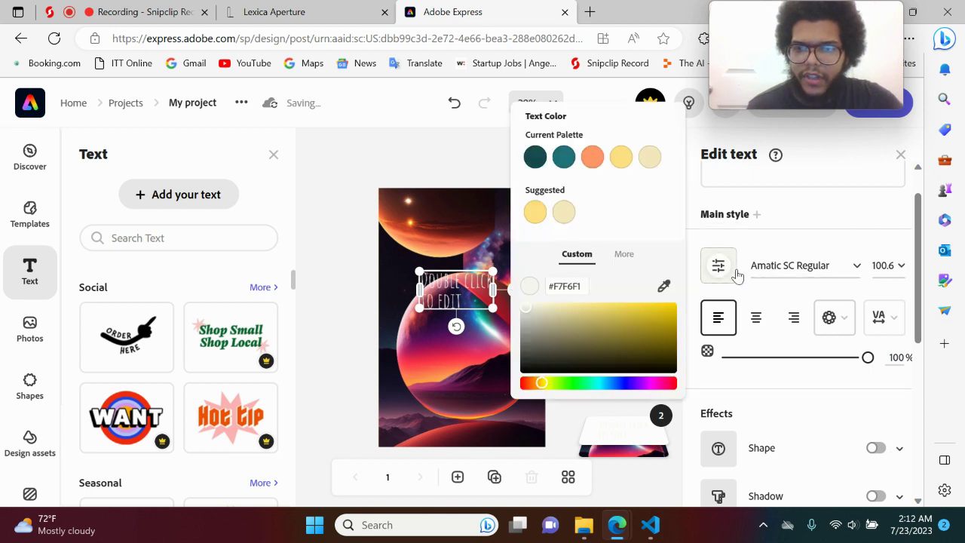
click(563, 156)
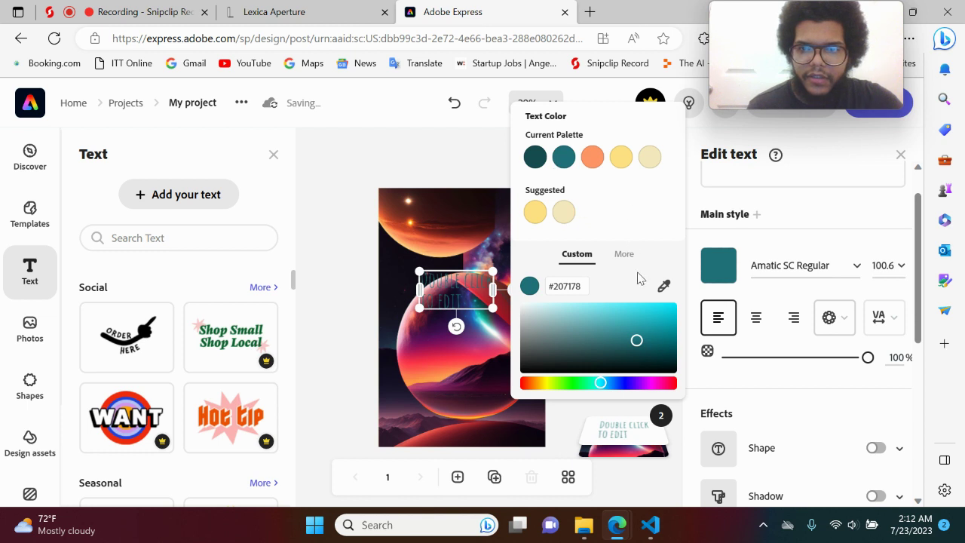
click(622, 253)
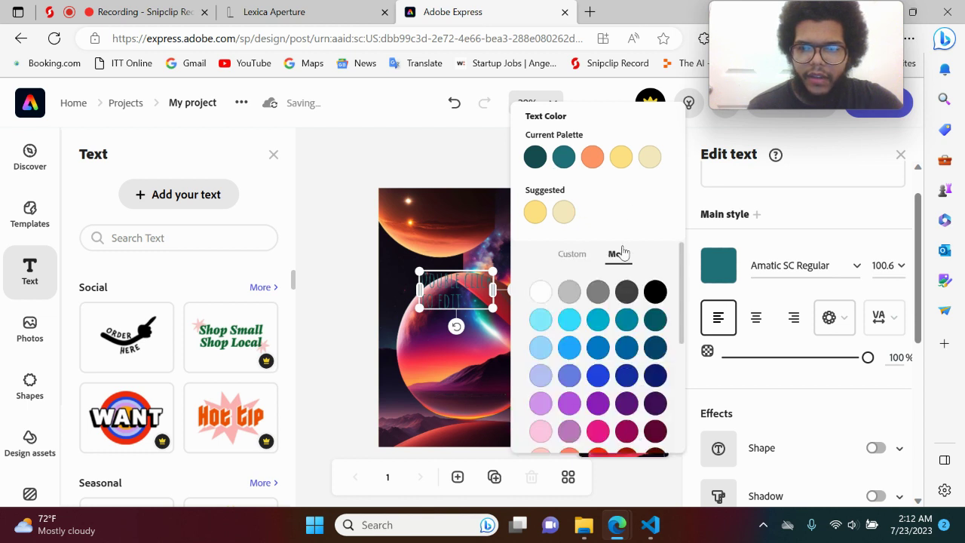
click(655, 293)
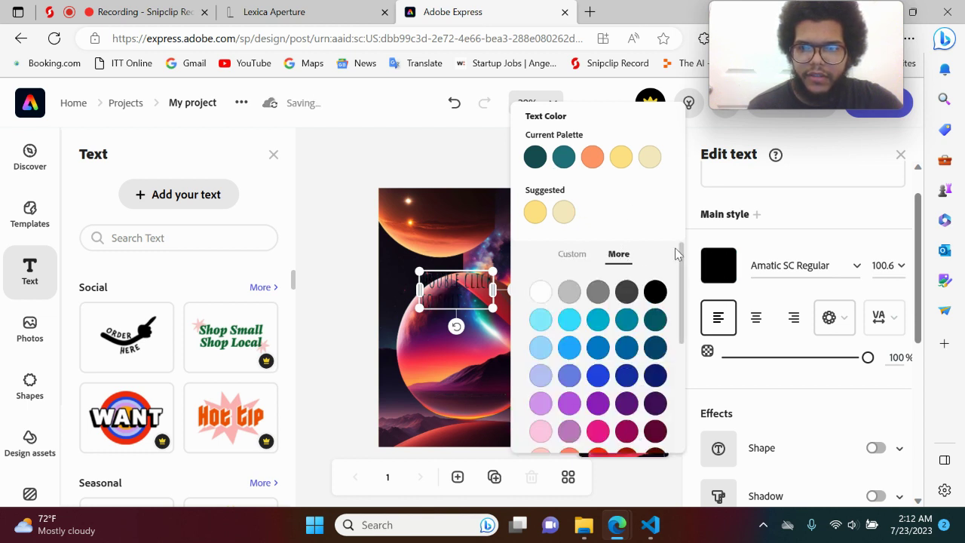
drag(683, 257, 674, 381)
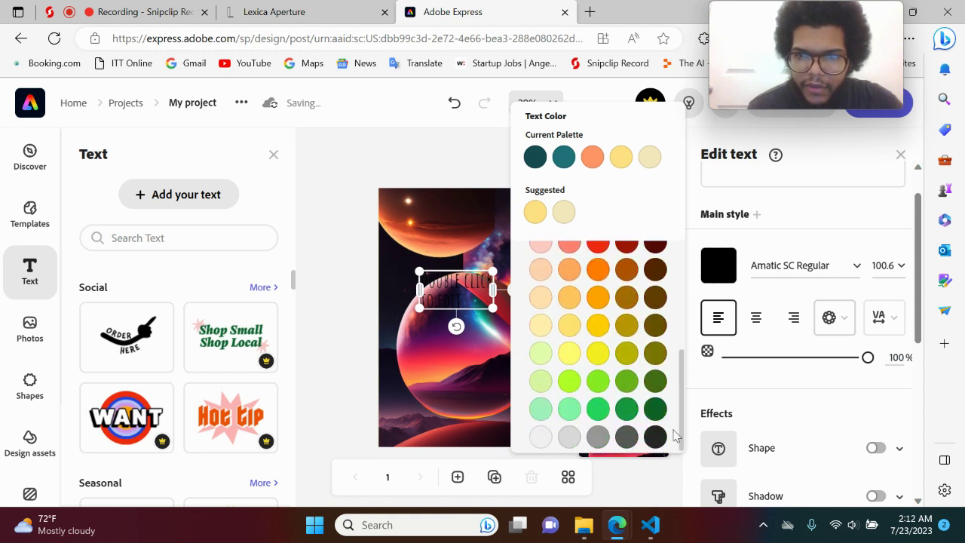
scroll(653, 349, up, 1)
click(597, 395)
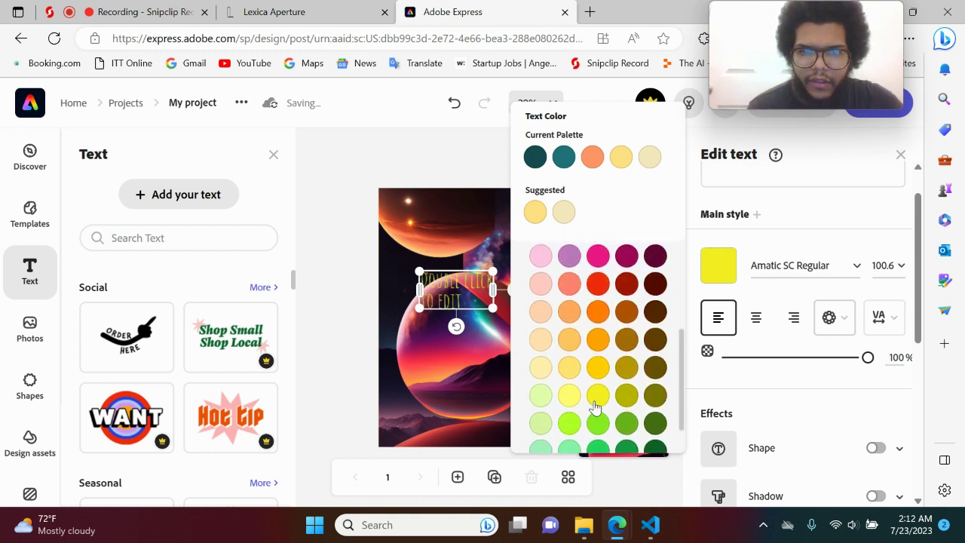
Step: Enlarge the text to size 182.8 and place it across the poster's upper middle, within the page edges
drag(493, 308, 563, 367)
mouse_move(418, 283)
mouse_down()
mouse_move(379, 264)
mouse_move(430, 288)
mouse_up()
drag(469, 314, 436, 272)
Step: Change the text color to white from the extended swatches
click(719, 267)
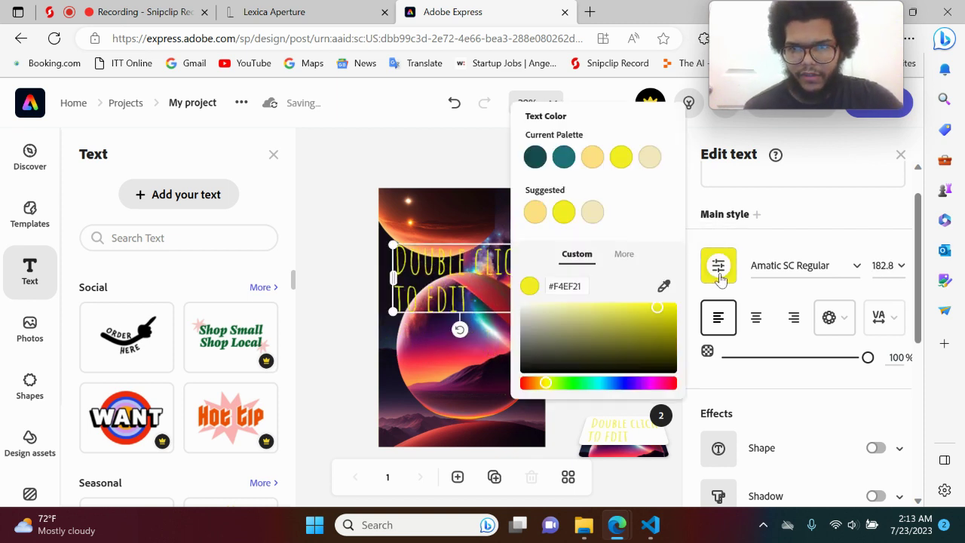
click(623, 256)
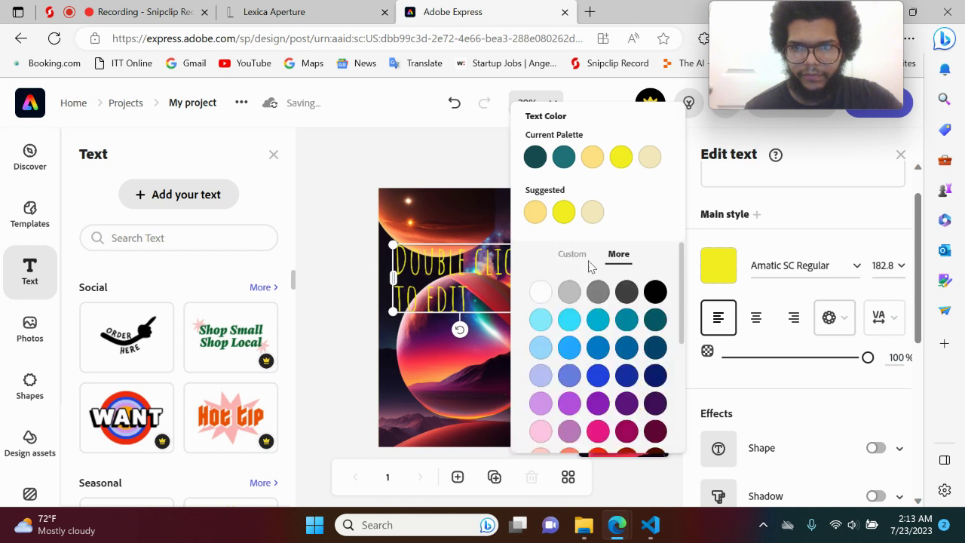
click(540, 293)
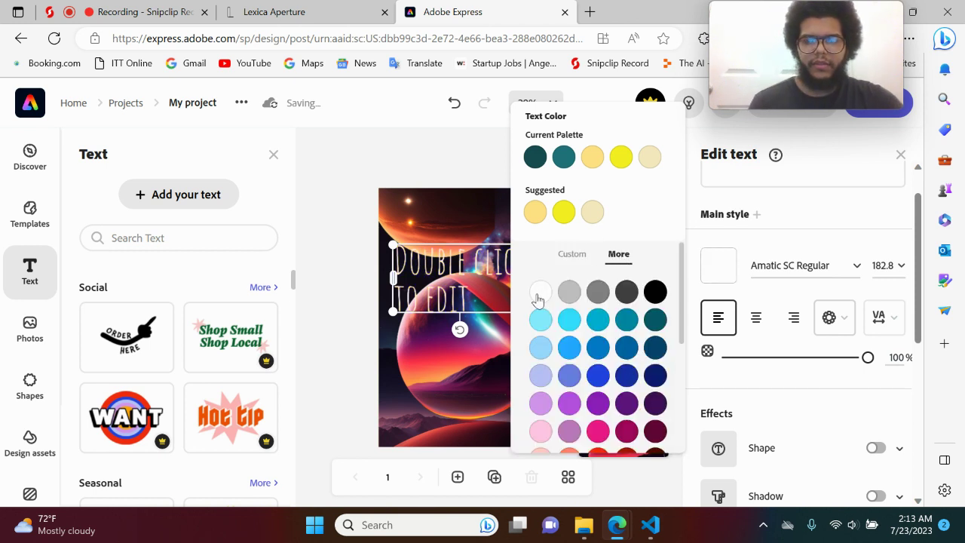
click(800, 218)
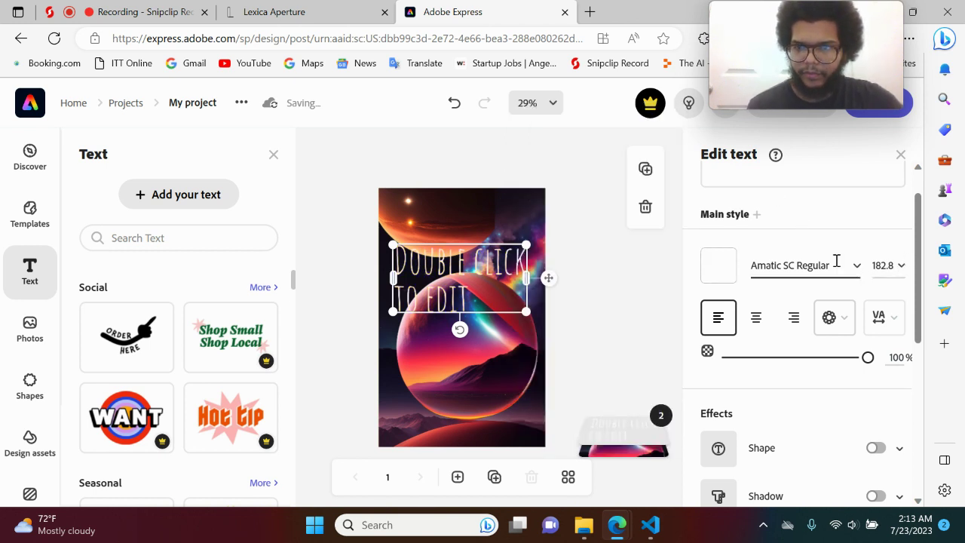
Step: Change the text's font to Arvo Italic
click(858, 269)
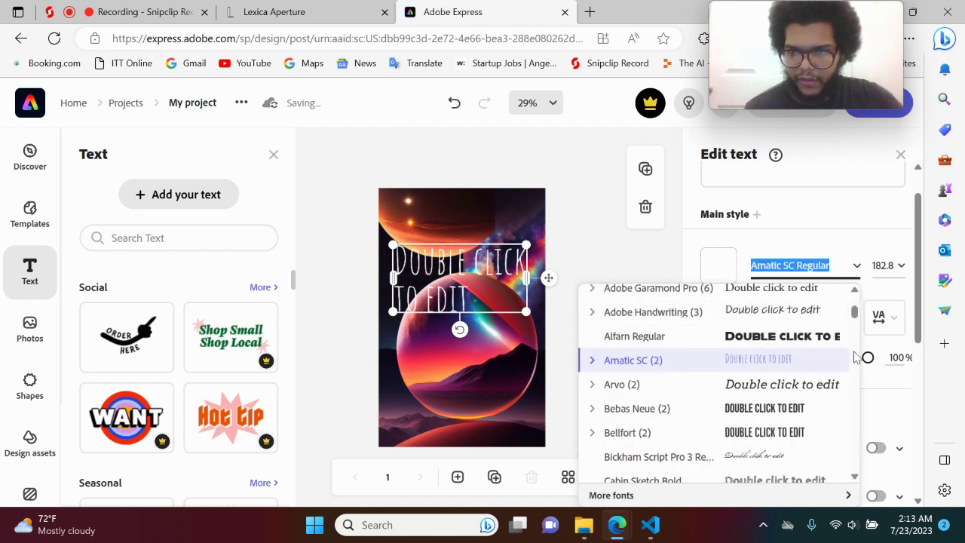
scroll(847, 316, down, 1)
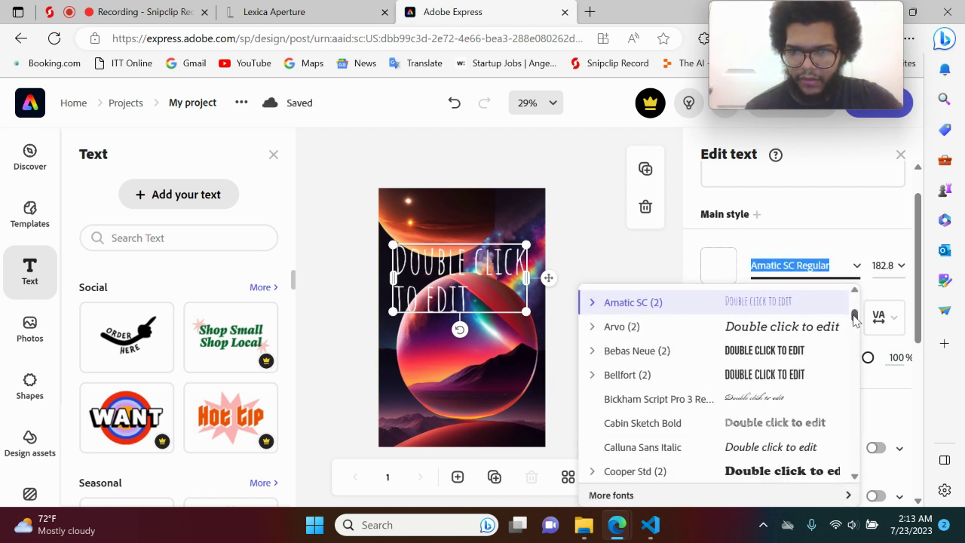
click(777, 318)
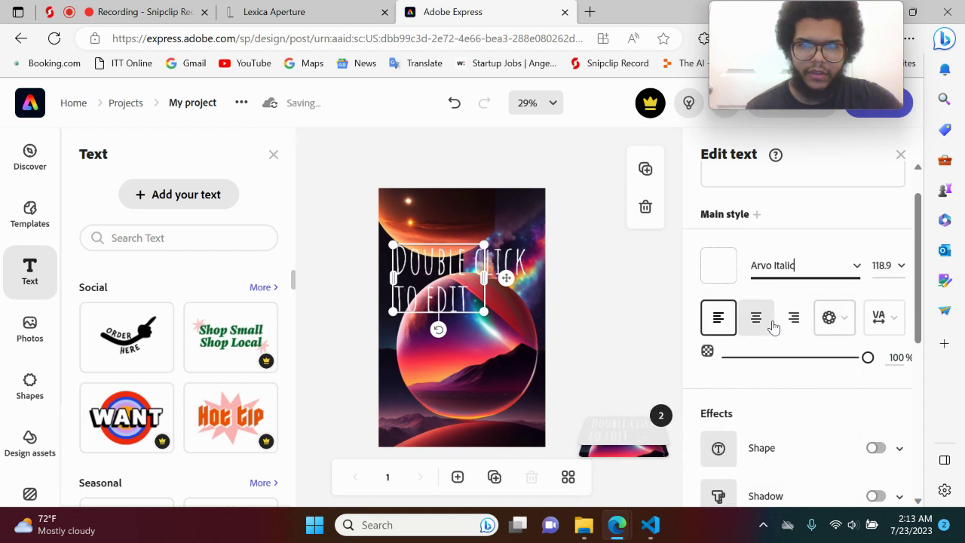
Step: Enlarge the text to size 161.5, position it over the large sphere and center-align it
drag(484, 311, 518, 337)
drag(452, 283, 459, 302)
click(754, 323)
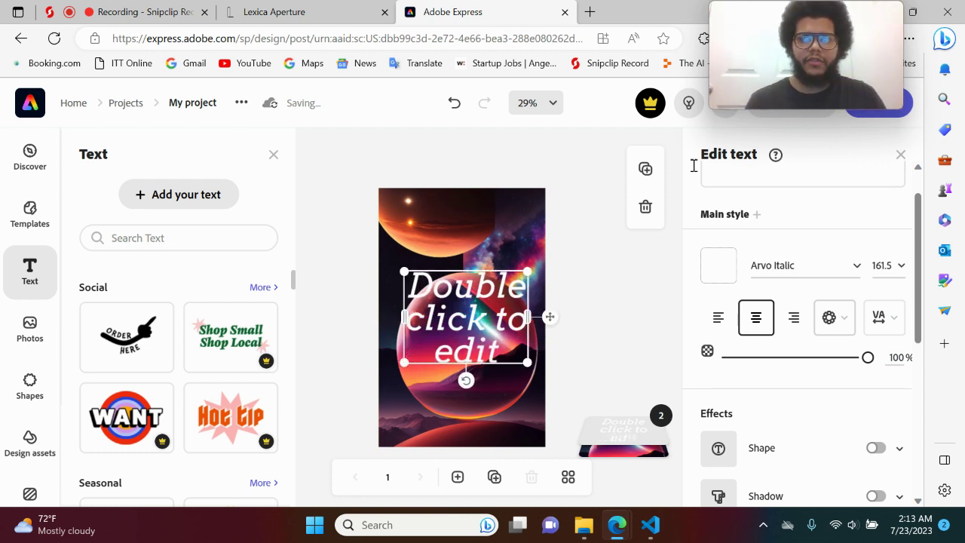
Step: Open ChatGPT in a new browser tab and hide its chat history sidebar
click(589, 12)
text(o)
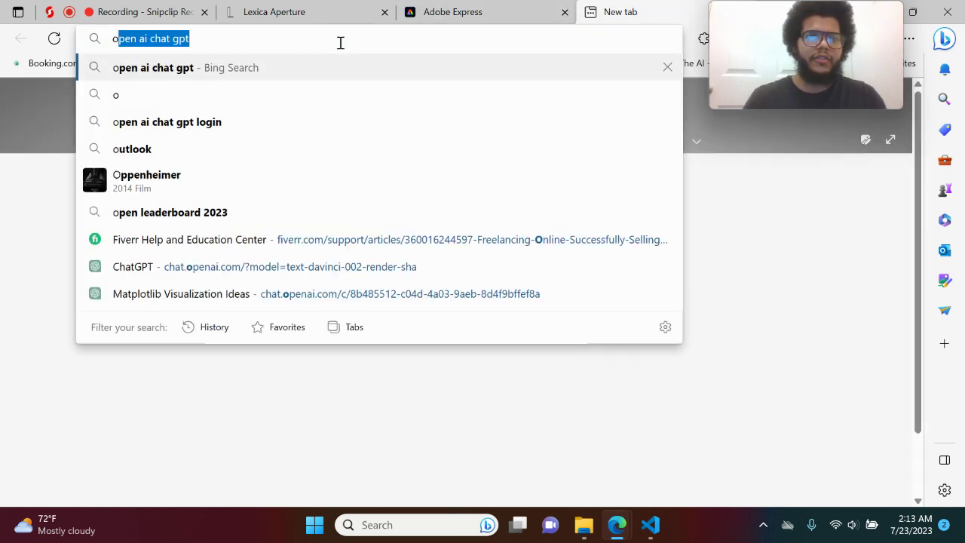
click(121, 267)
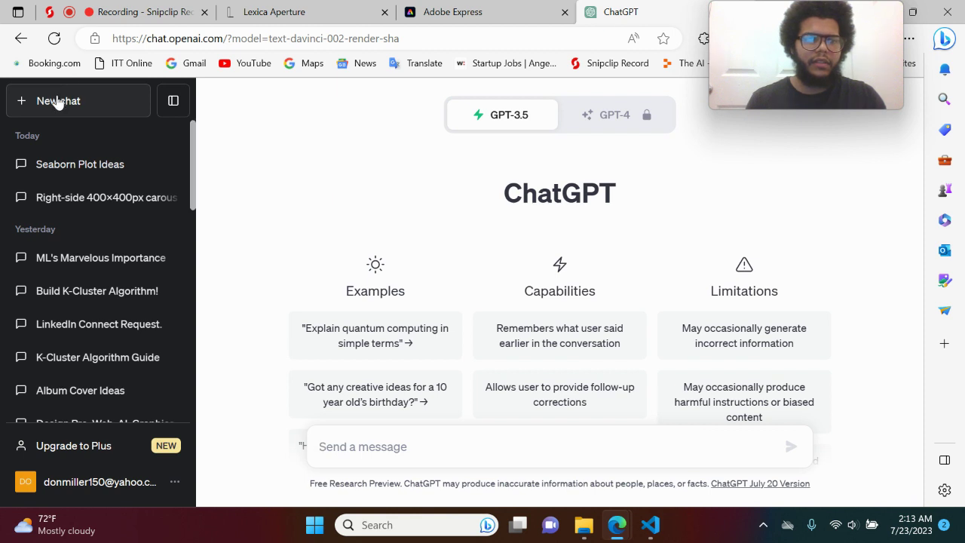
click(173, 101)
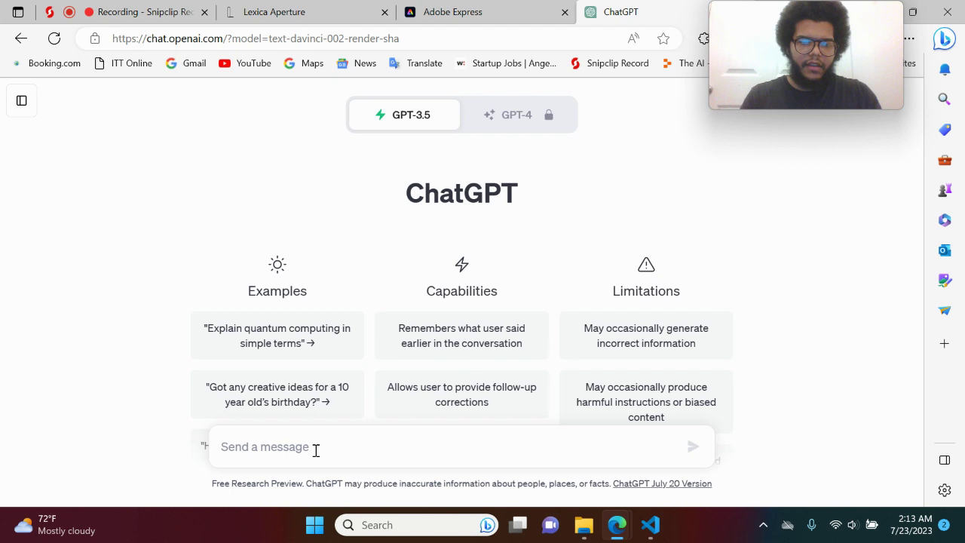
Step: Ask ChatGPT "I am trying to create a space poster. Could you give me a title idea for this poster?"
text(I am try)
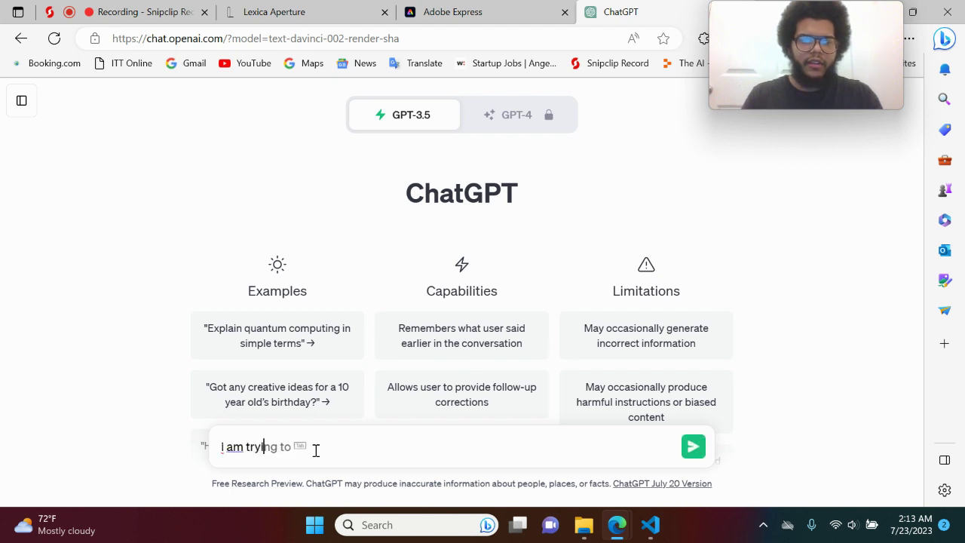
text(ing to create a space poster)
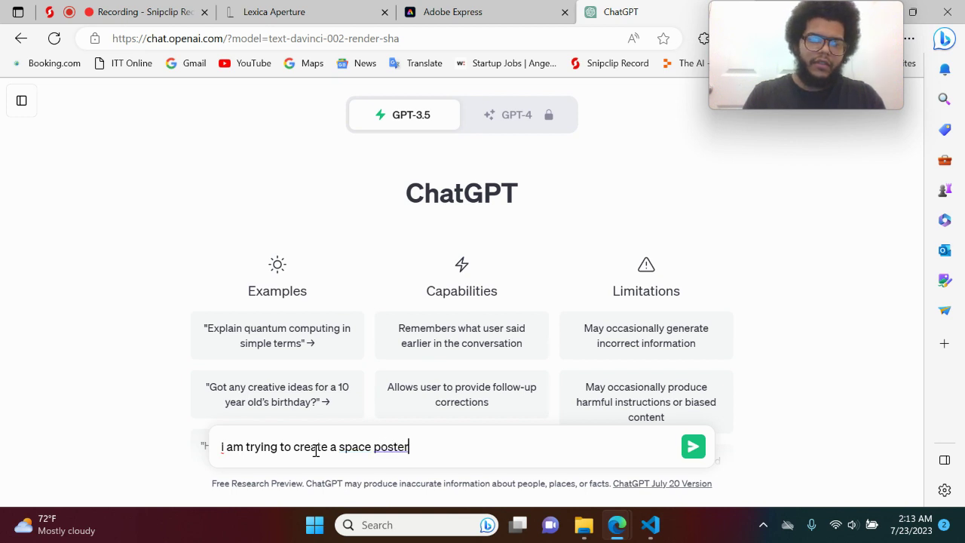
text(uld you give me a title idea for this poster?)
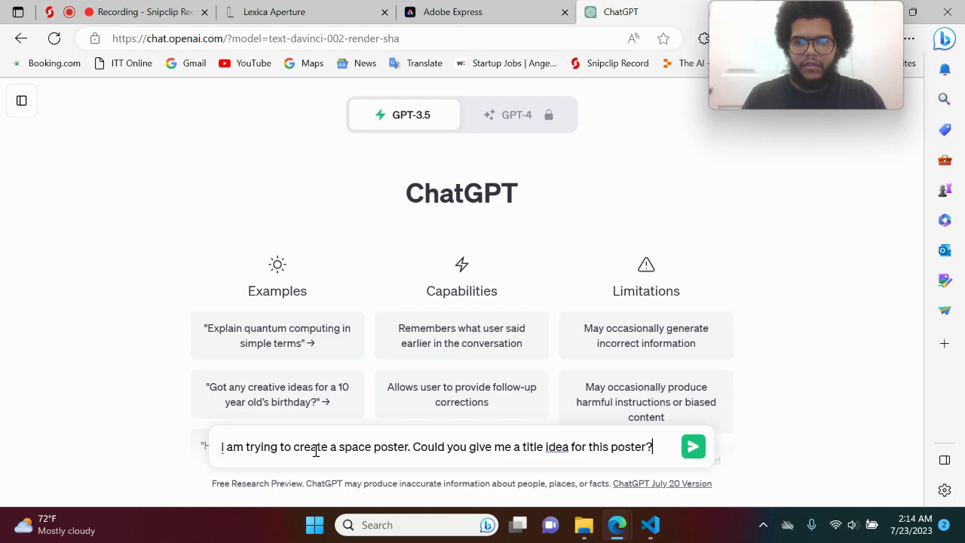
key(Return)
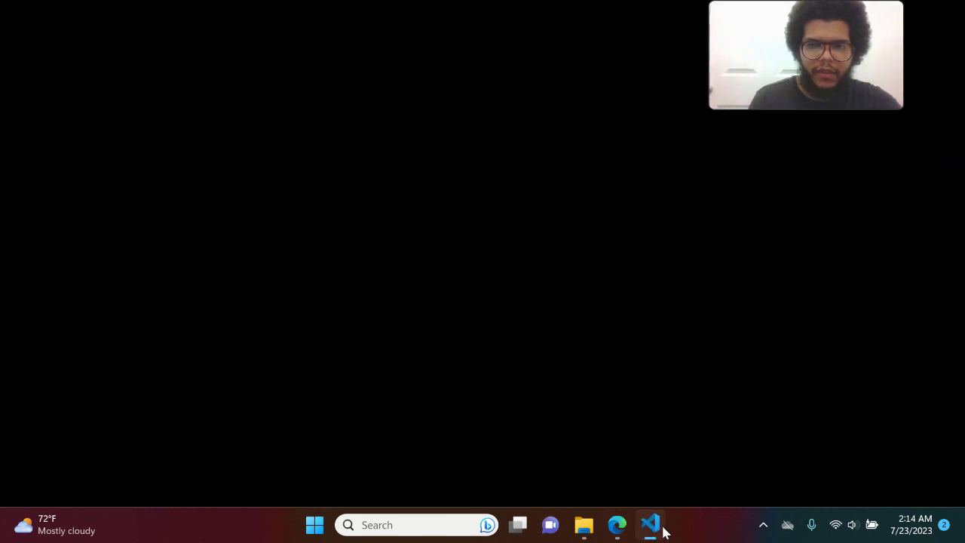
Step: Close the Visual Studio Code window and return to the ChatGPT conversation
click(650, 525)
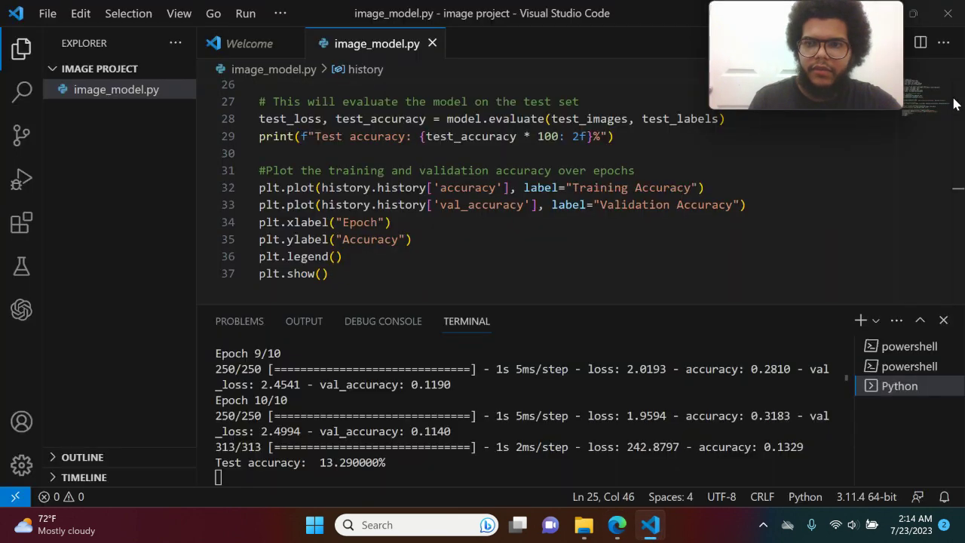
click(949, 14)
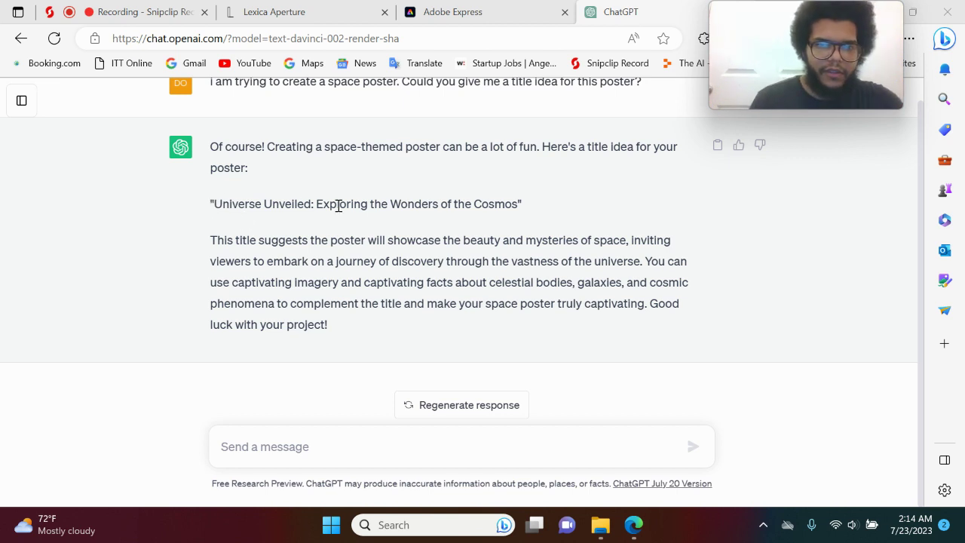
Step: Ask ChatGPT twice for a new version of the title with the prompt "rewrite"
click(334, 445)
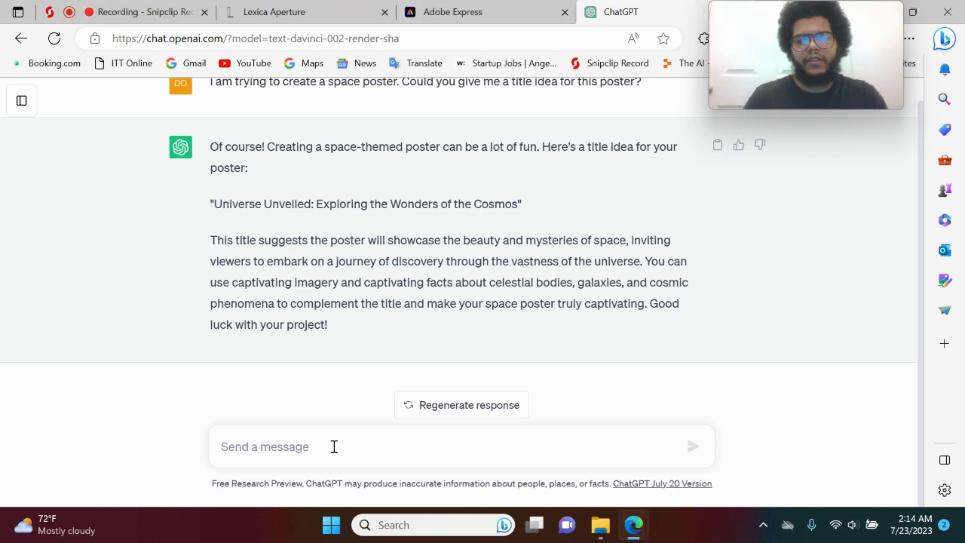
text(rewrite)
key(Return)
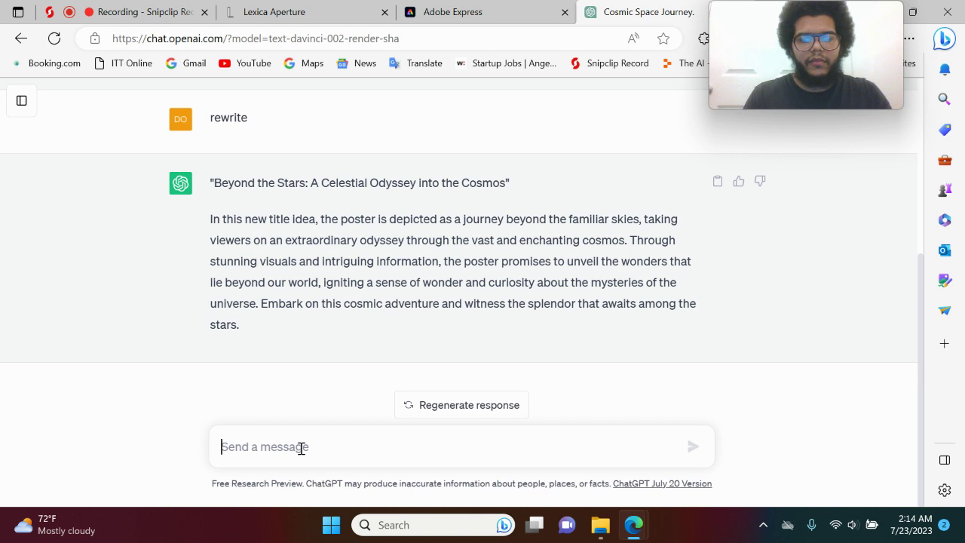
text(rewrite)
key(Return)
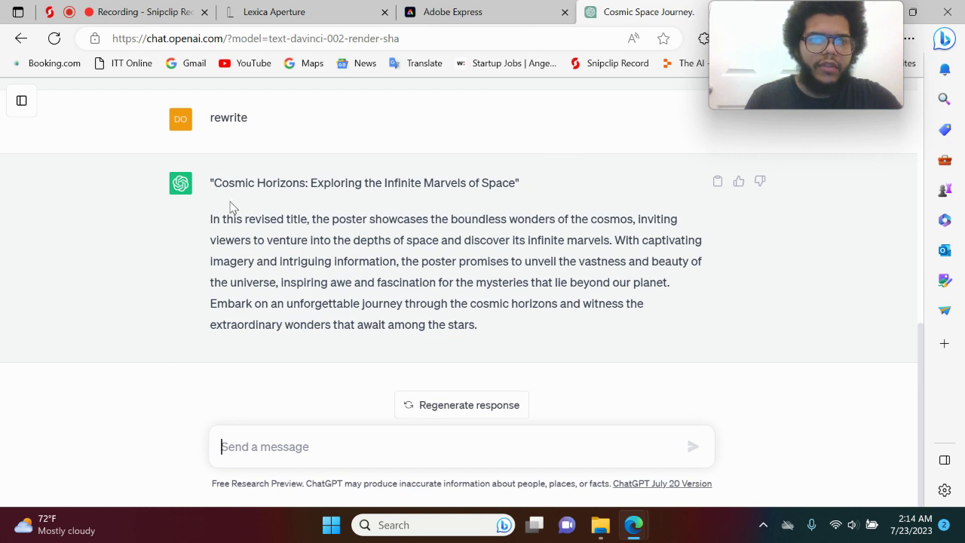
Step: Copy the title "Cosmic Horizons: Exploring the Infinite Marvels of Space" from ChatGPT's latest reply, without the quotation marks
drag(215, 182, 516, 182)
right_click(413, 186)
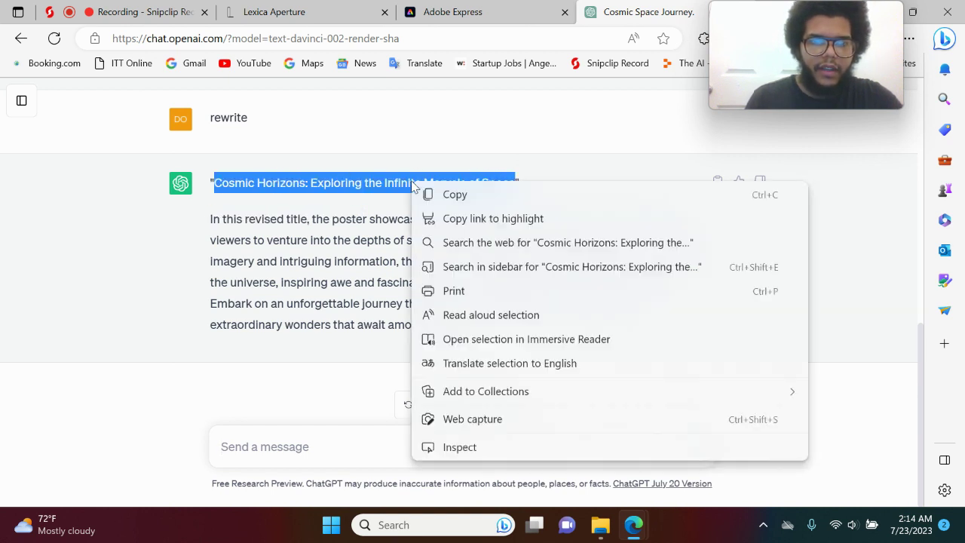
click(445, 197)
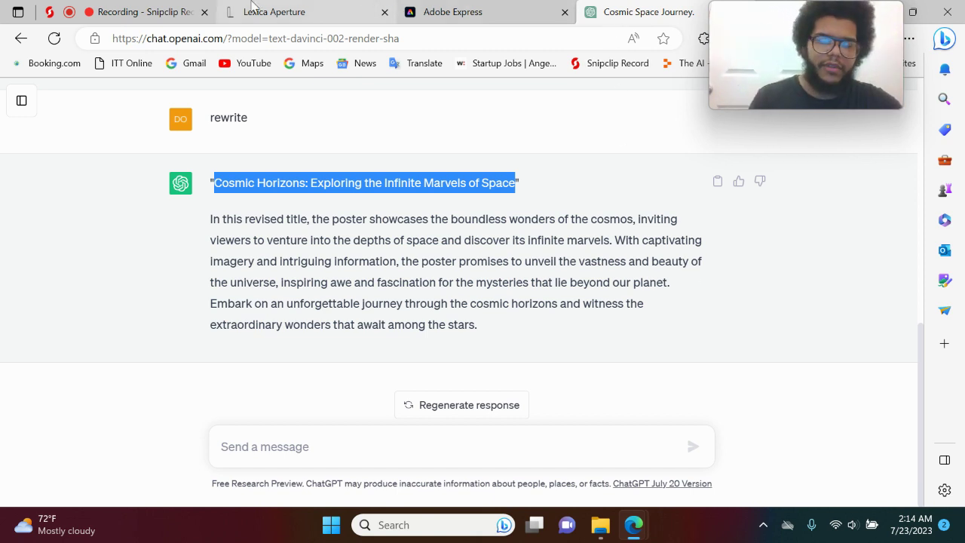
Step: Switch to Adobe Express and replace the placeholder text with the copied title "Cosmic Horizons: Exploring the Infinite Marvels of Space"
click(450, 14)
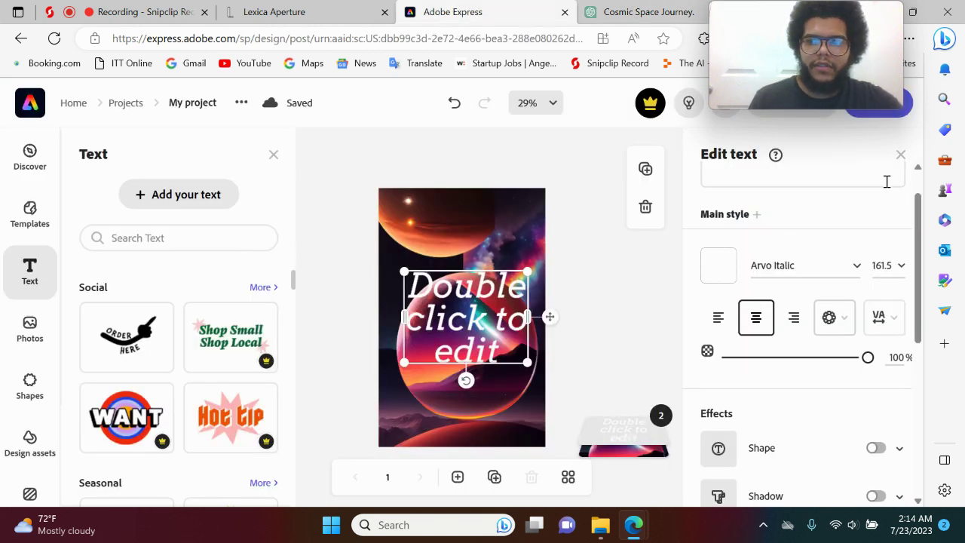
scroll(921, 219, up, 1)
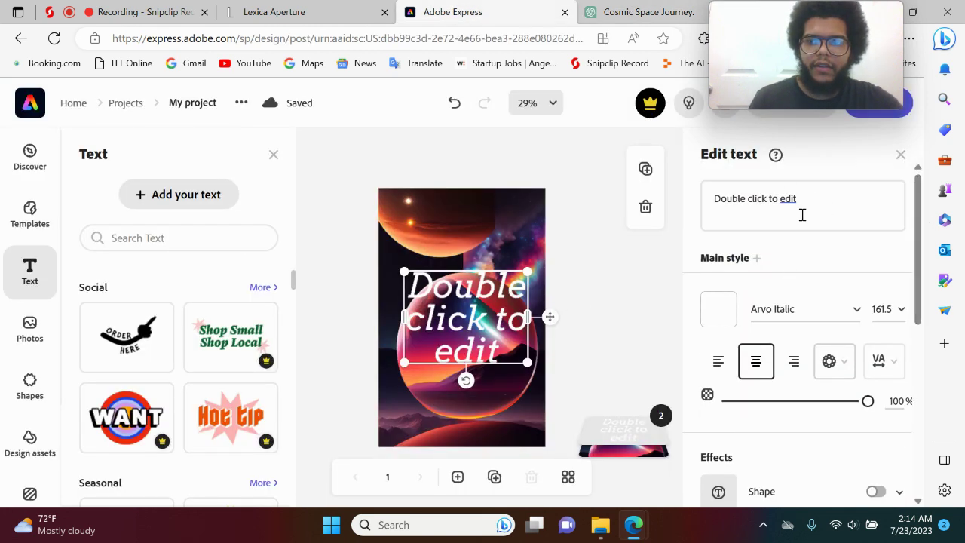
click(803, 199)
key(BackSpace)
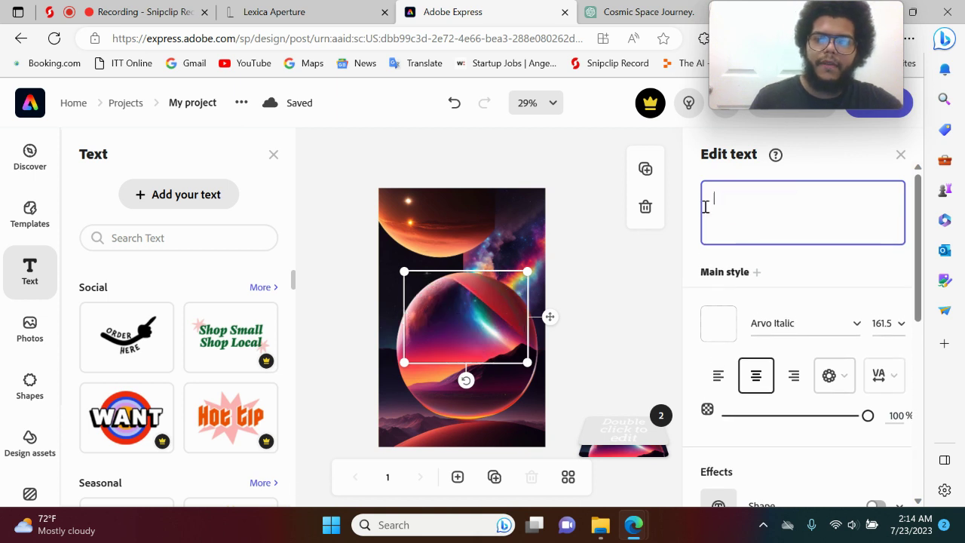
right_click(729, 206)
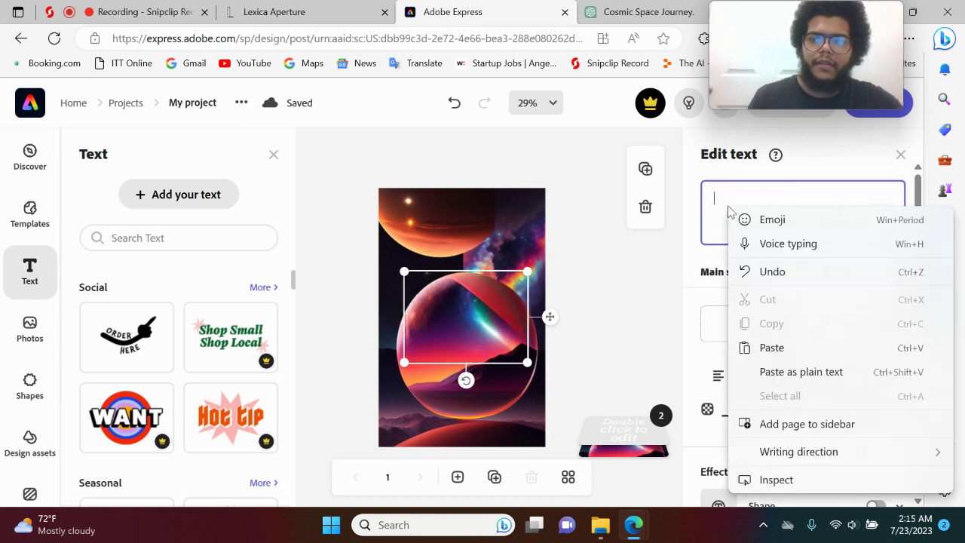
click(773, 353)
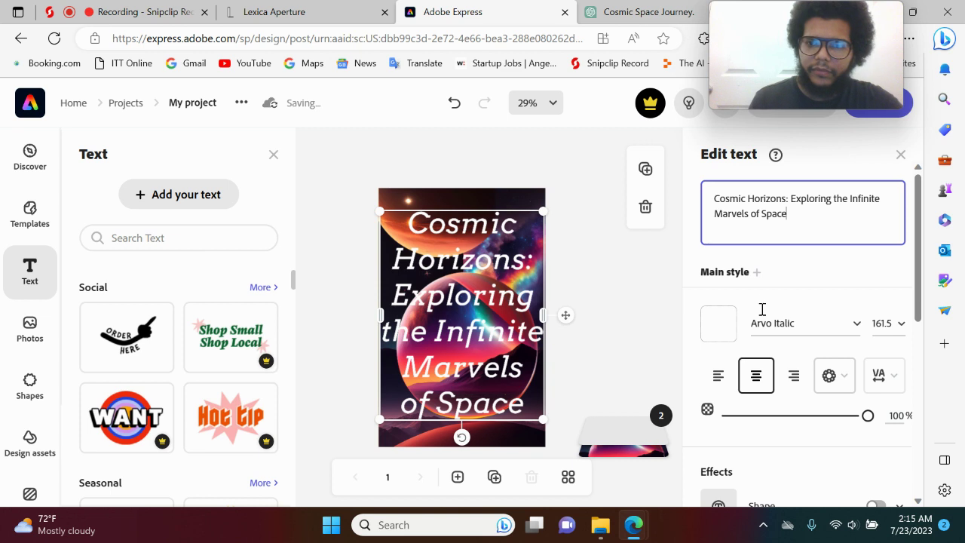
Step: Resize the title text to about 70.8 and center it horizontally on the poster, overlapping the upper part of the large sphere
click(902, 326)
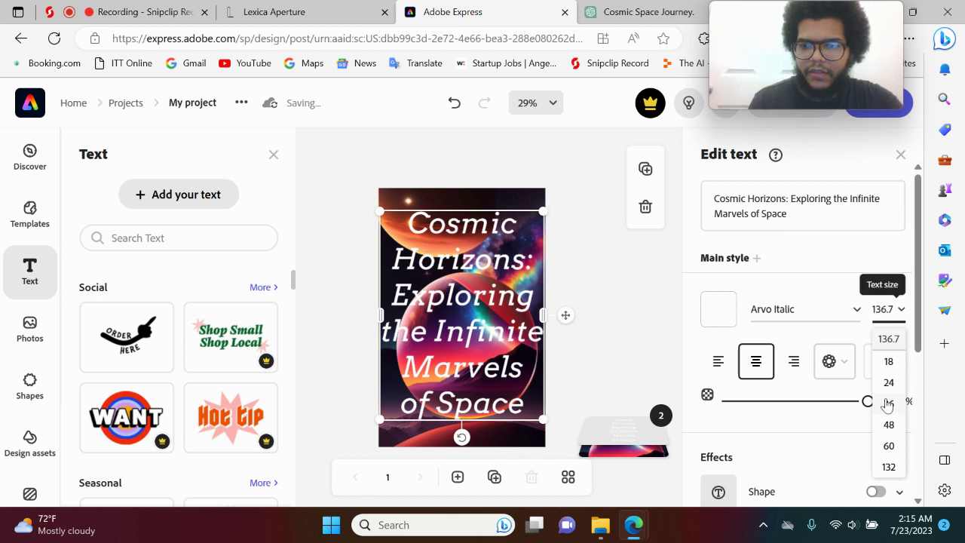
click(887, 402)
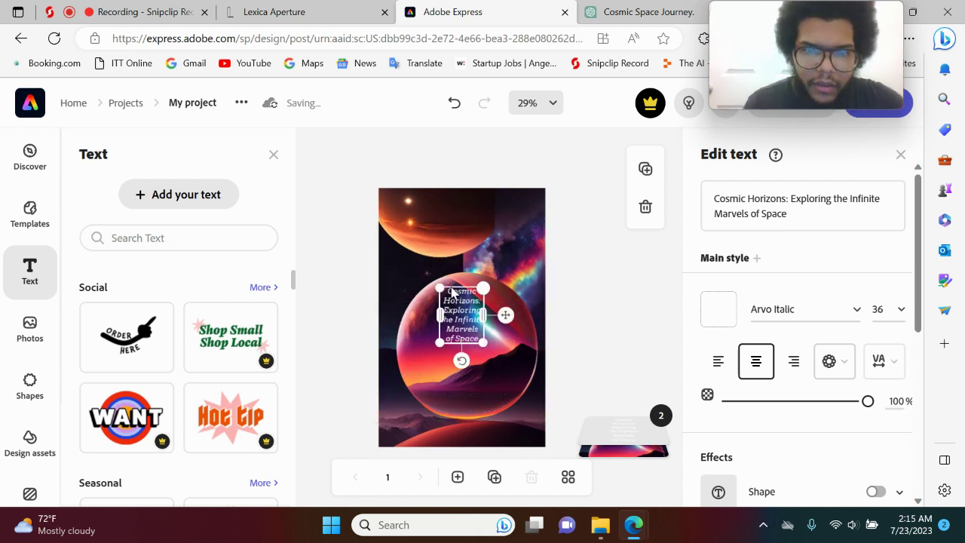
drag(440, 289, 409, 262)
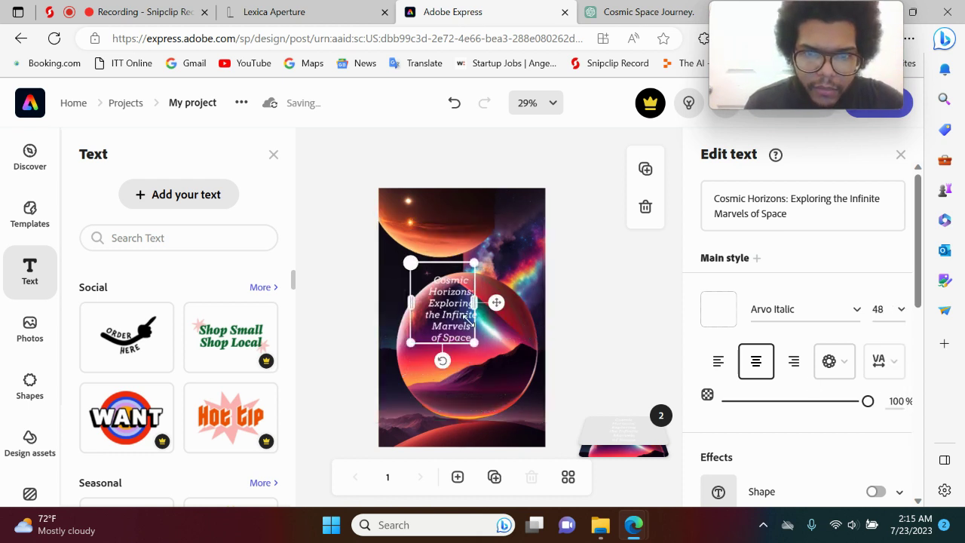
drag(488, 345, 523, 371)
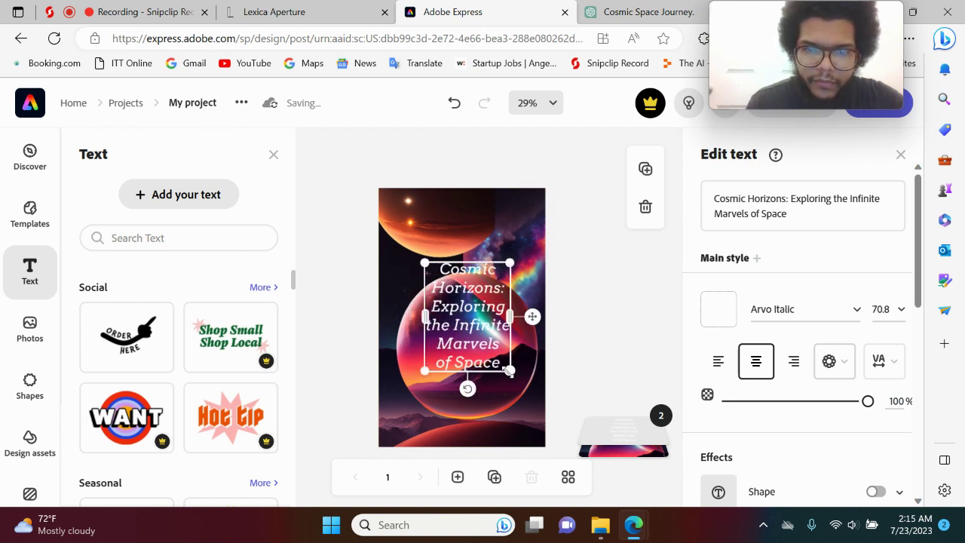
mouse_move(472, 293)
mouse_down()
mouse_move(464, 267)
mouse_move(409, 287)
mouse_move(467, 256)
mouse_move(466, 293)
mouse_up()
click(567, 195)
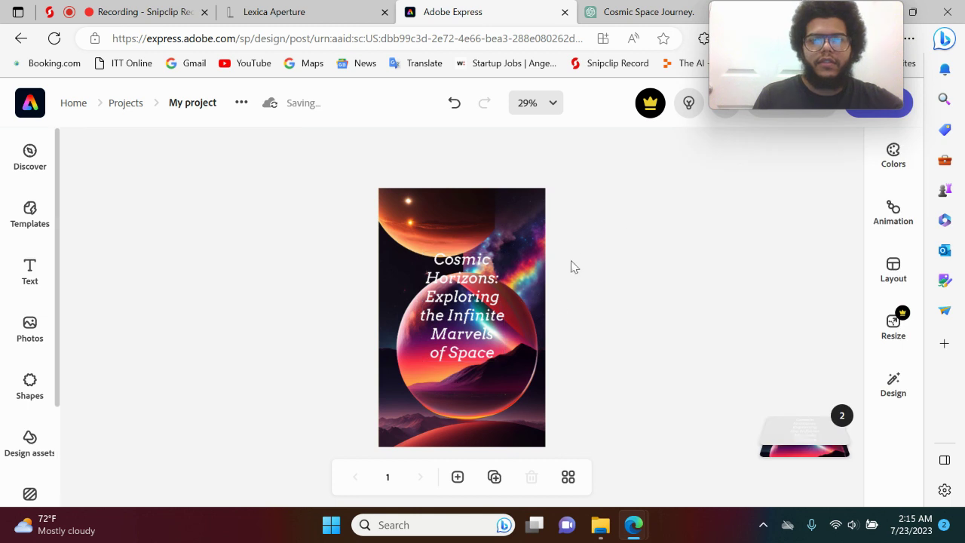
Step: Turn on the Shape effect for the title and color the shape teal #207178 from the current palette
click(466, 299)
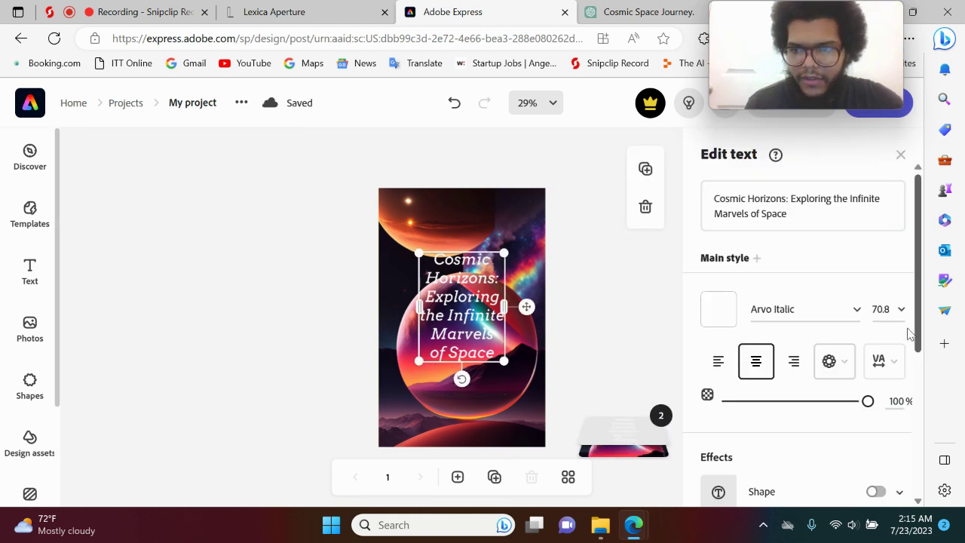
drag(917, 277, 925, 335)
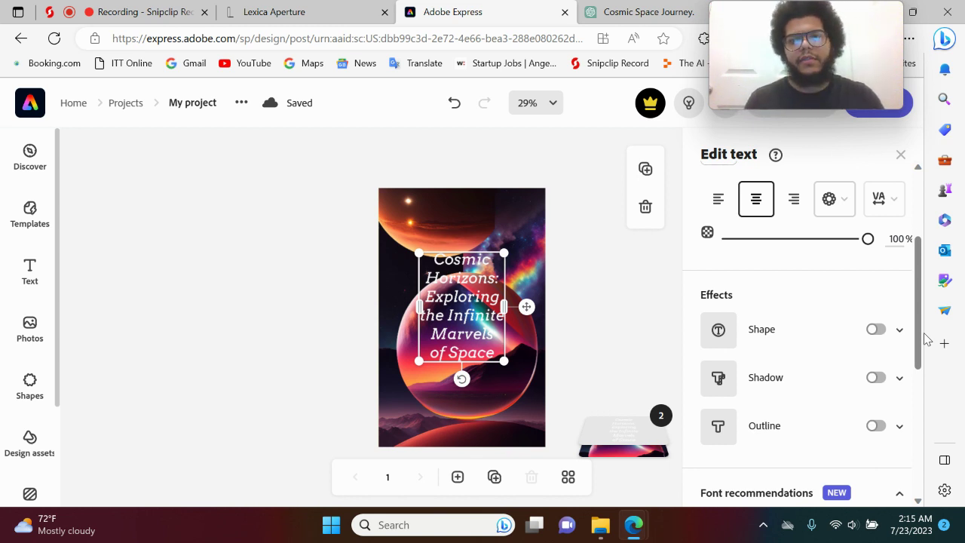
click(875, 330)
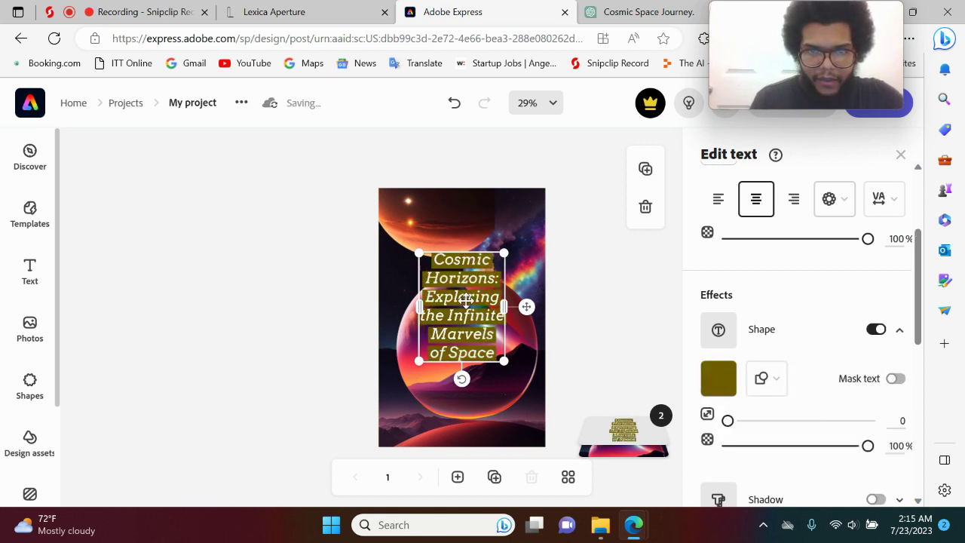
mouse_move(729, 422)
mouse_down()
mouse_move(789, 431)
mouse_move(878, 466)
mouse_move(713, 426)
mouse_up()
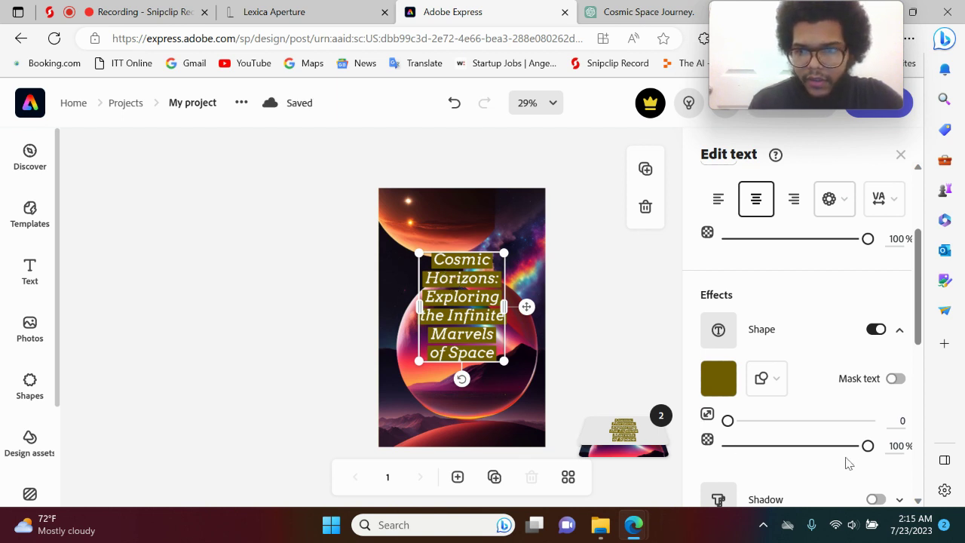
mouse_move(866, 449)
mouse_down()
mouse_move(726, 443)
mouse_move(875, 440)
mouse_up()
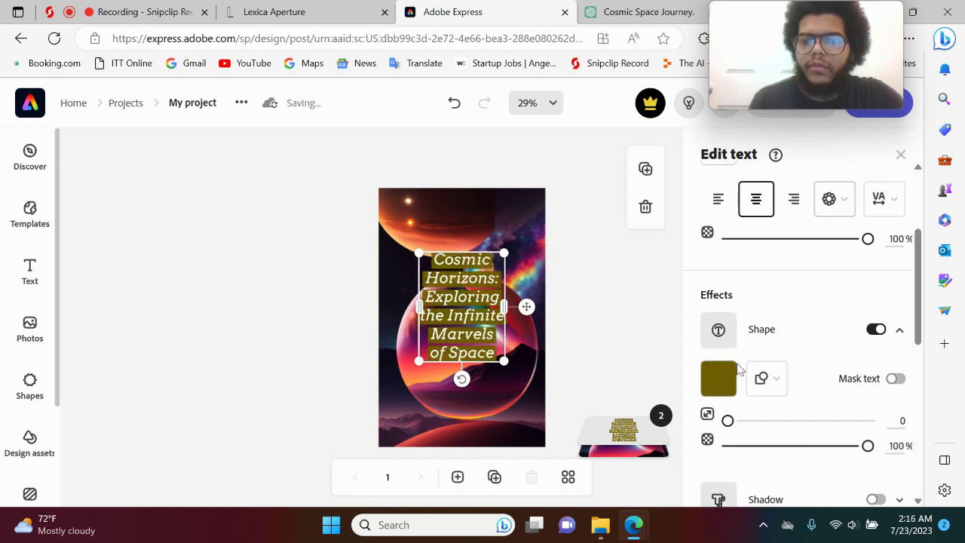
click(716, 377)
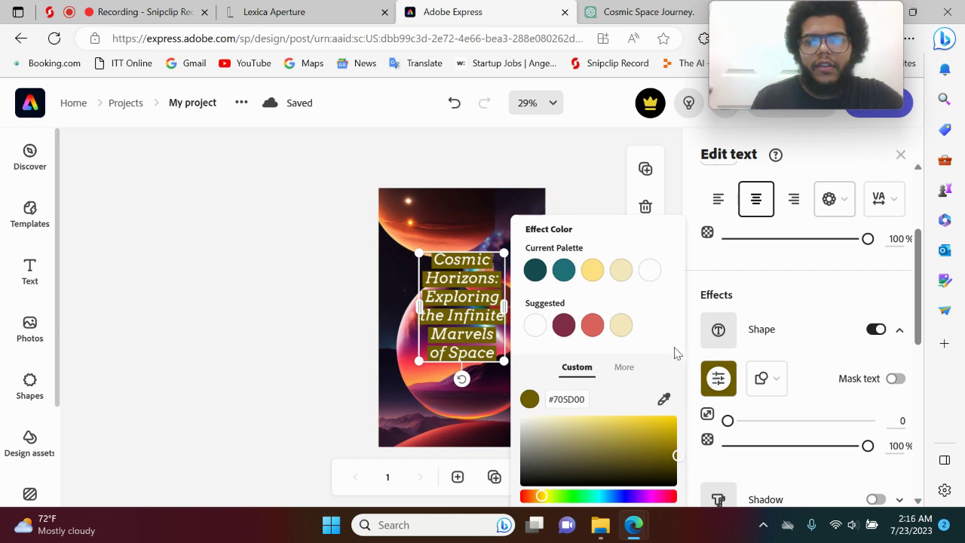
click(565, 272)
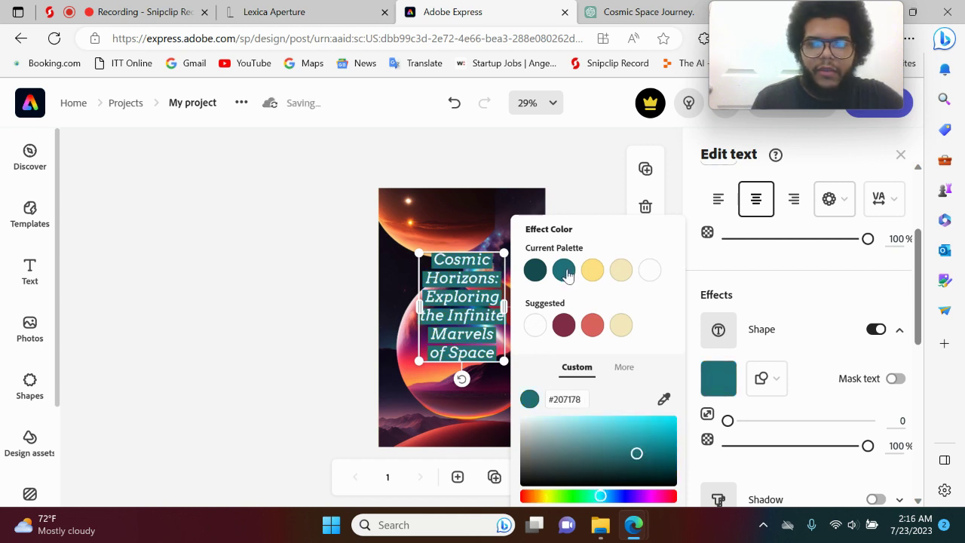
click(573, 175)
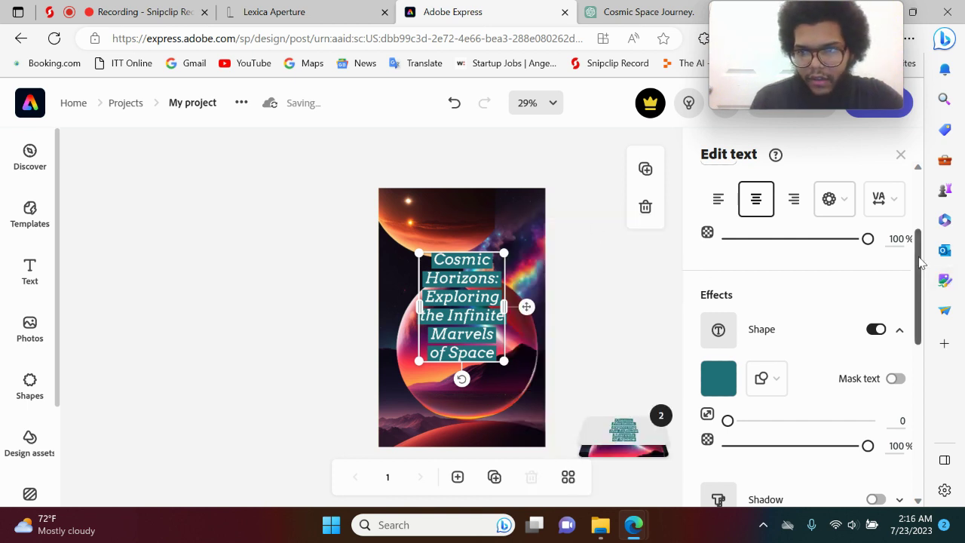
Step: Lower the title's Shape effect opacity to 31% and turn on its Shadow effect
scroll(921, 261, down, 3)
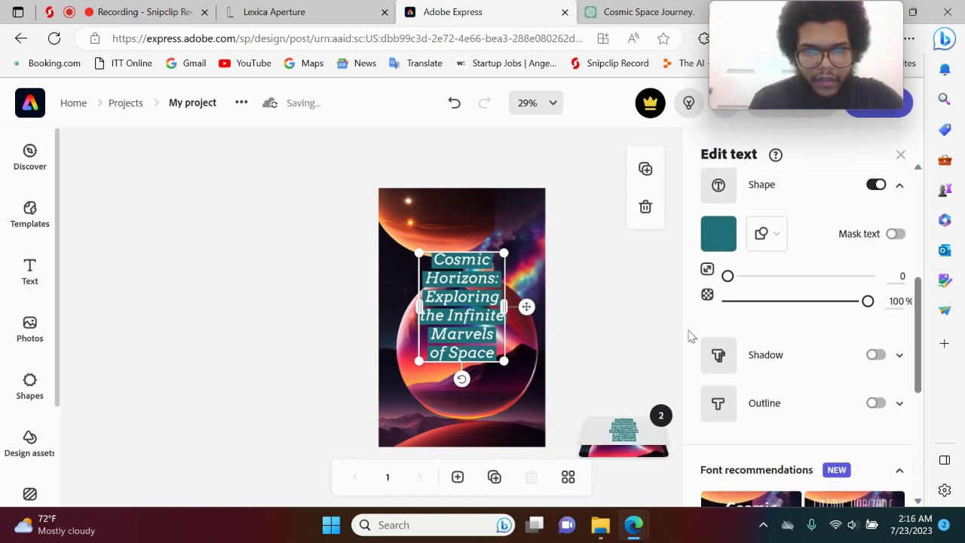
click(875, 355)
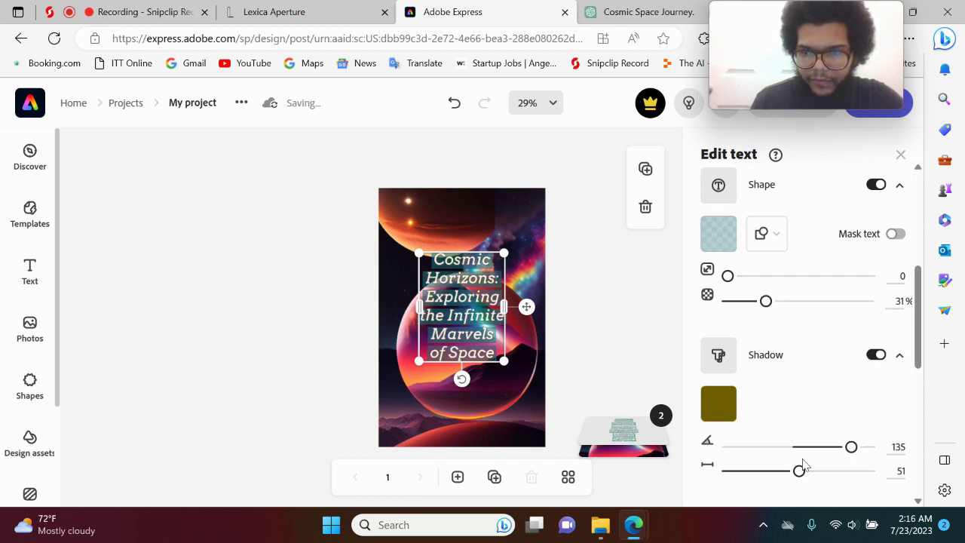
Step: Try the suggested maroon #802D48 for the title's shadow, and set the shadow color to dark teal #174C4F
mouse_move(733, 408)
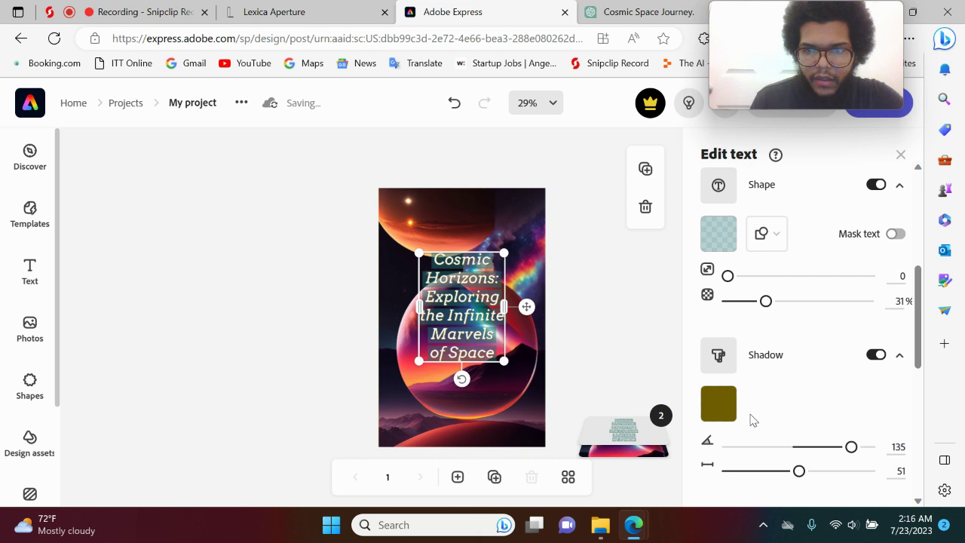
click(718, 403)
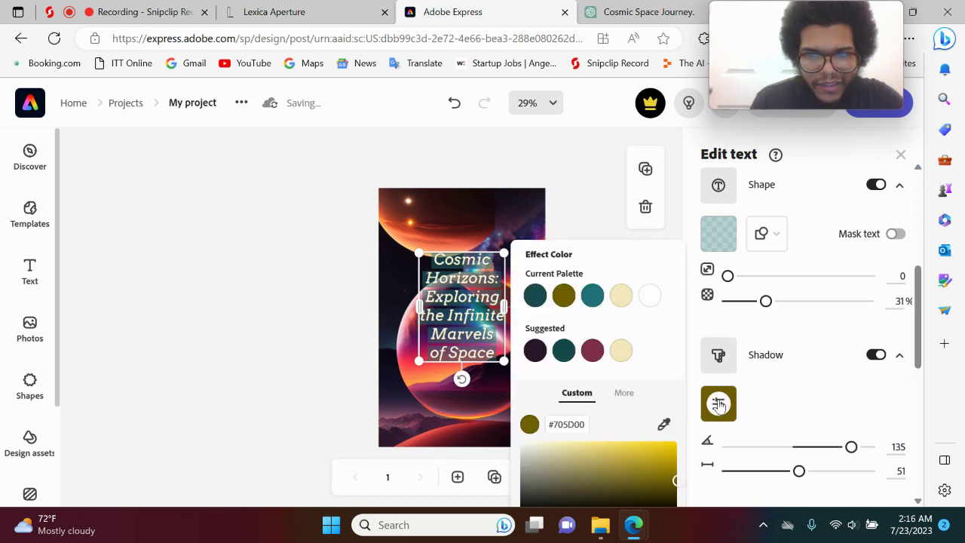
click(592, 352)
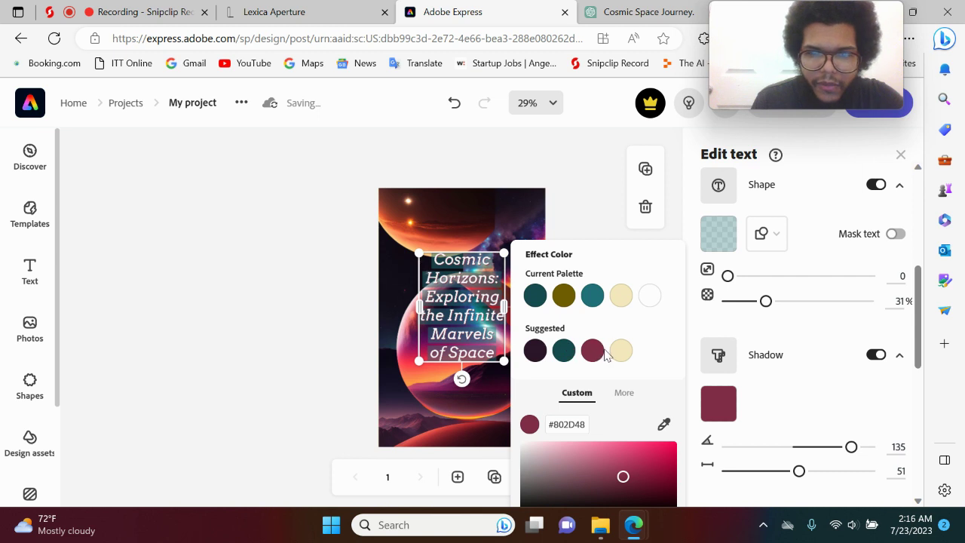
click(565, 355)
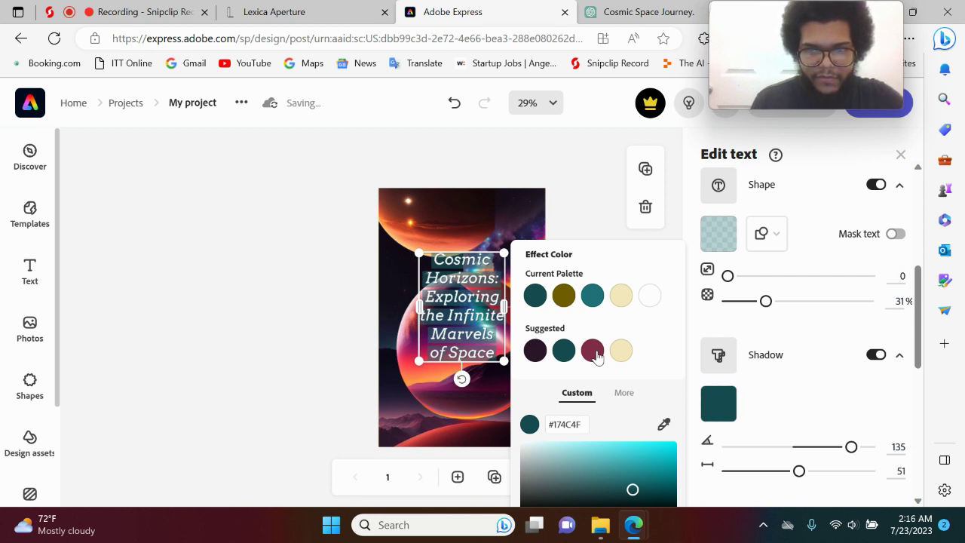
Step: Color the title's shadow the suggested maroon #802D48, and set its angle to 23 and its distance to 100
click(593, 352)
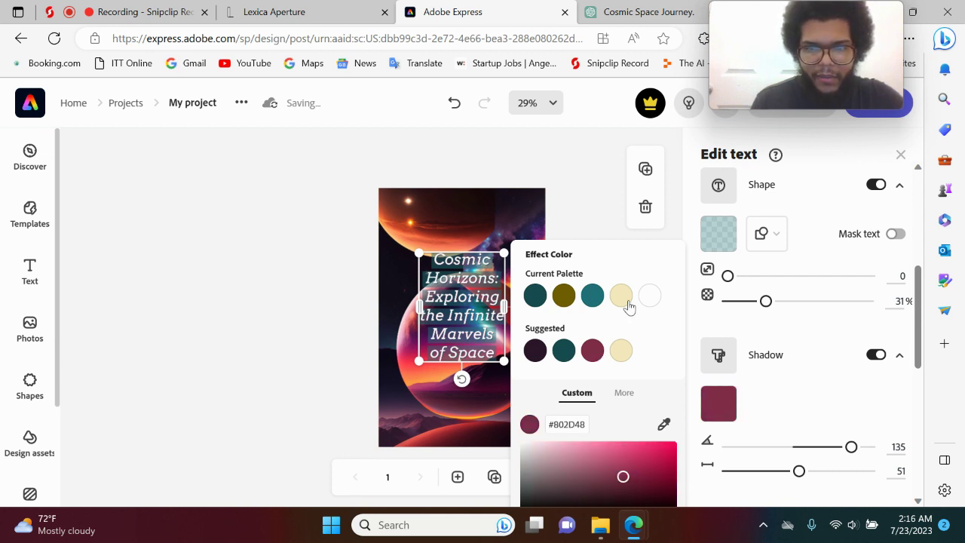
click(596, 215)
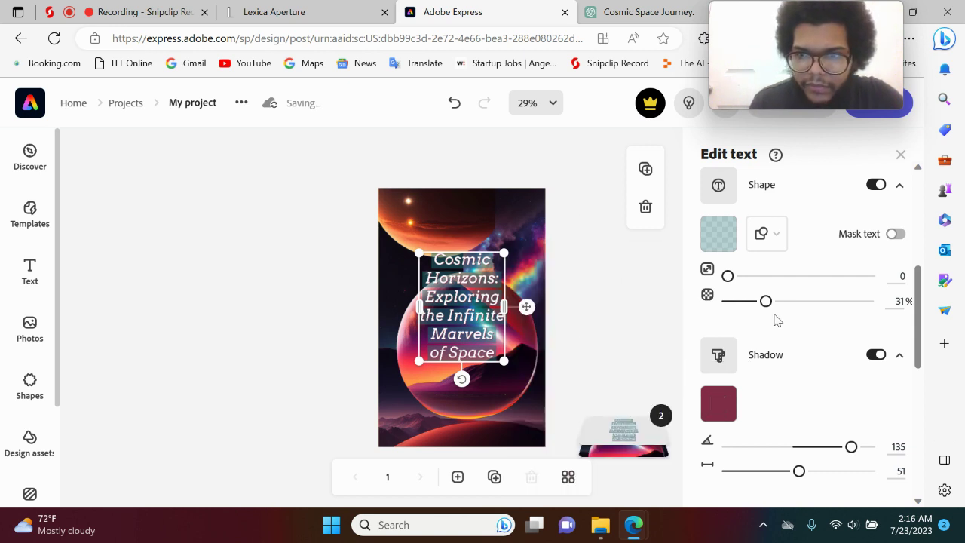
drag(850, 446, 904, 465)
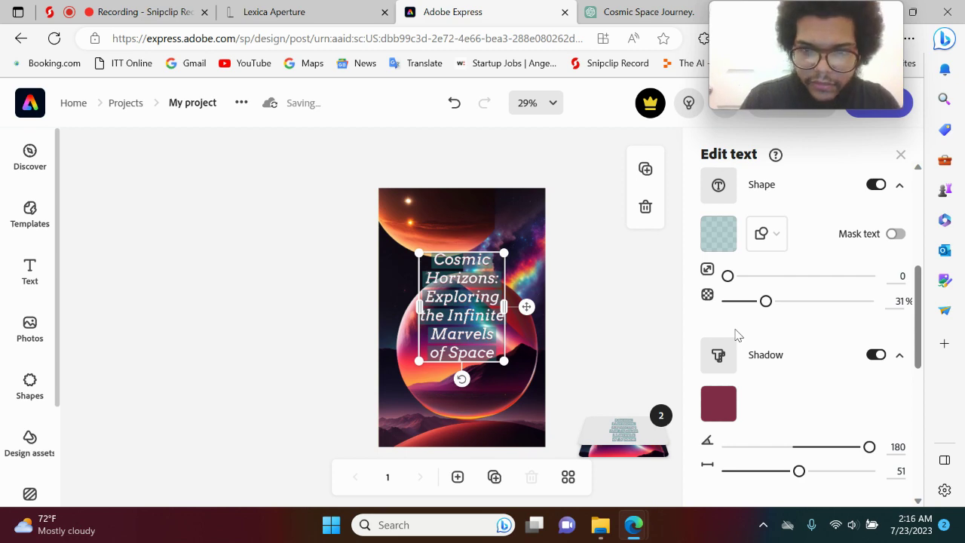
click(553, 106)
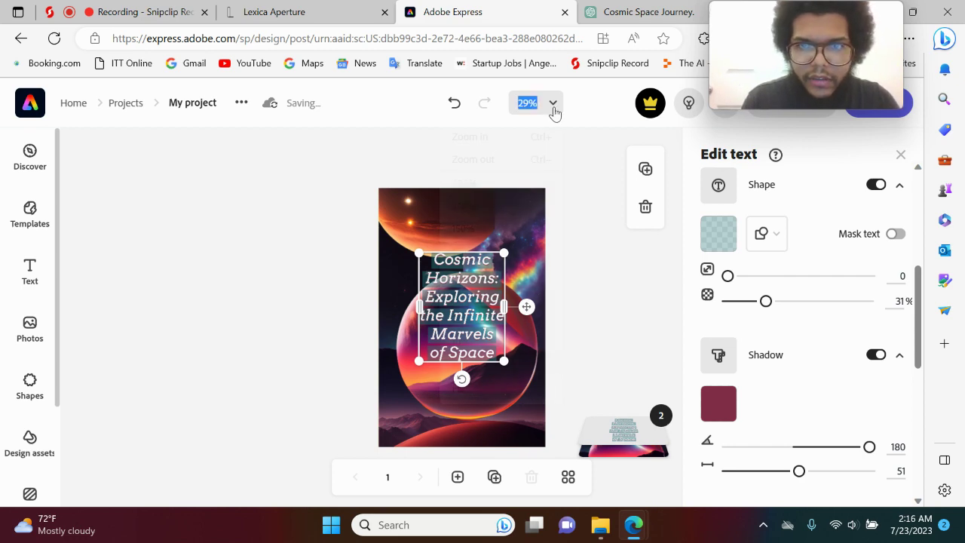
click(473, 275)
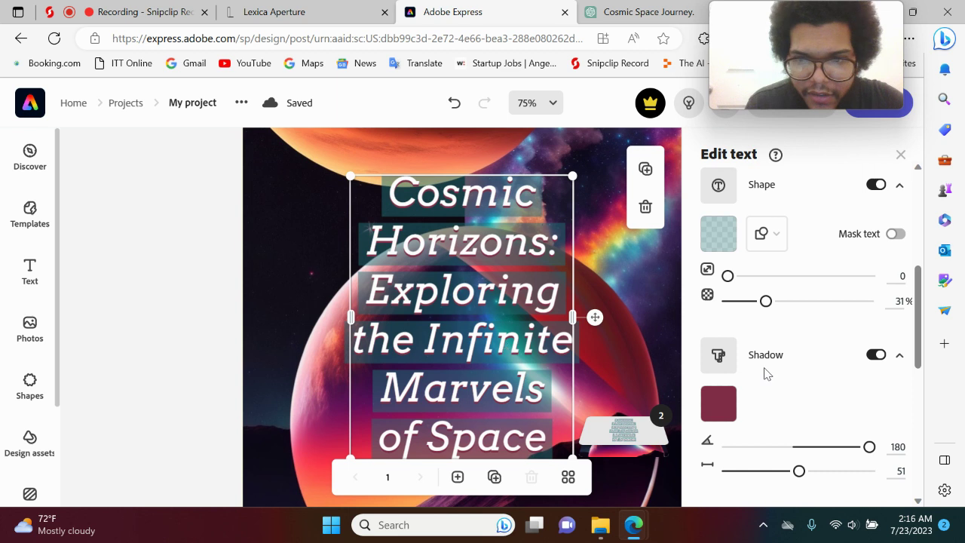
drag(819, 476, 808, 442)
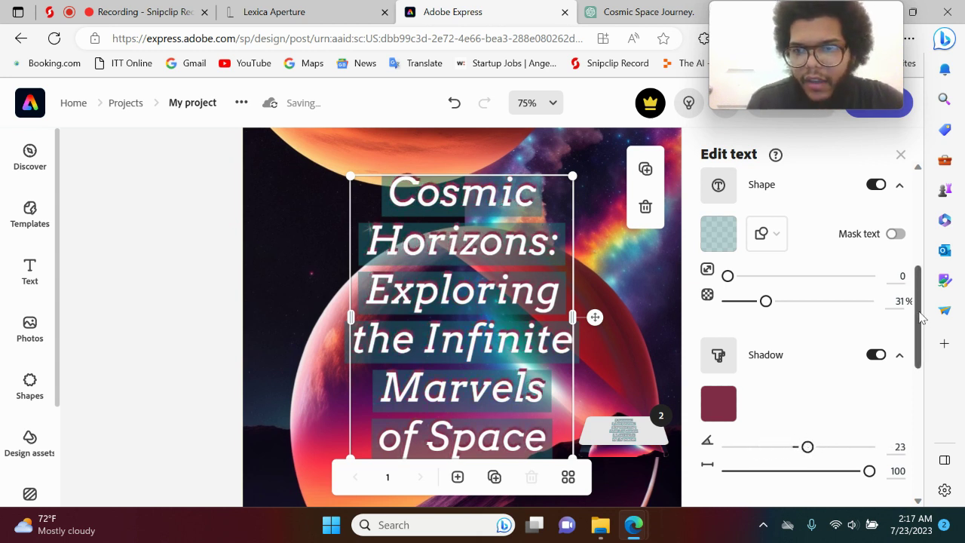
Step: Turn on the title's Outline effect, color it cream #F5E9BE from the current palette, and set its thickness to 1
drag(922, 318, 914, 422)
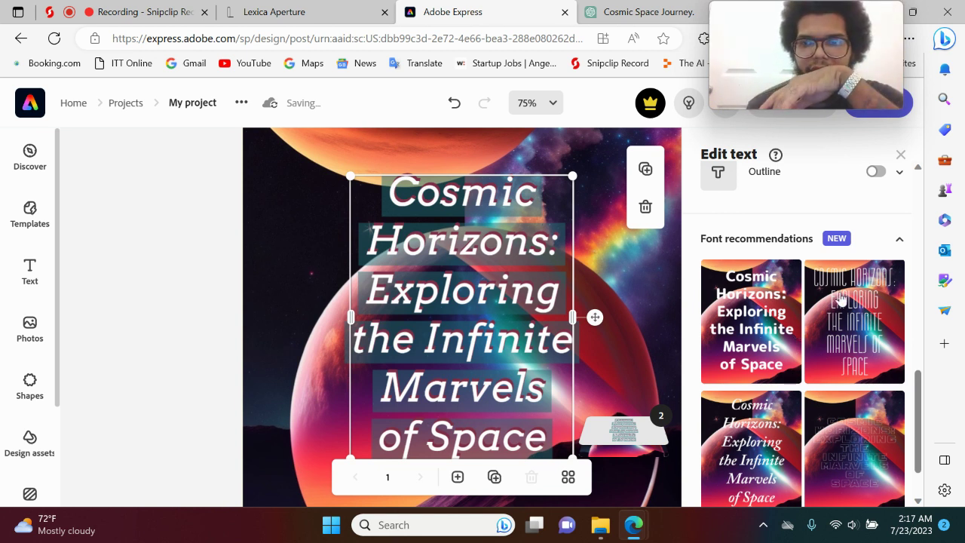
scroll(921, 391, down, 2)
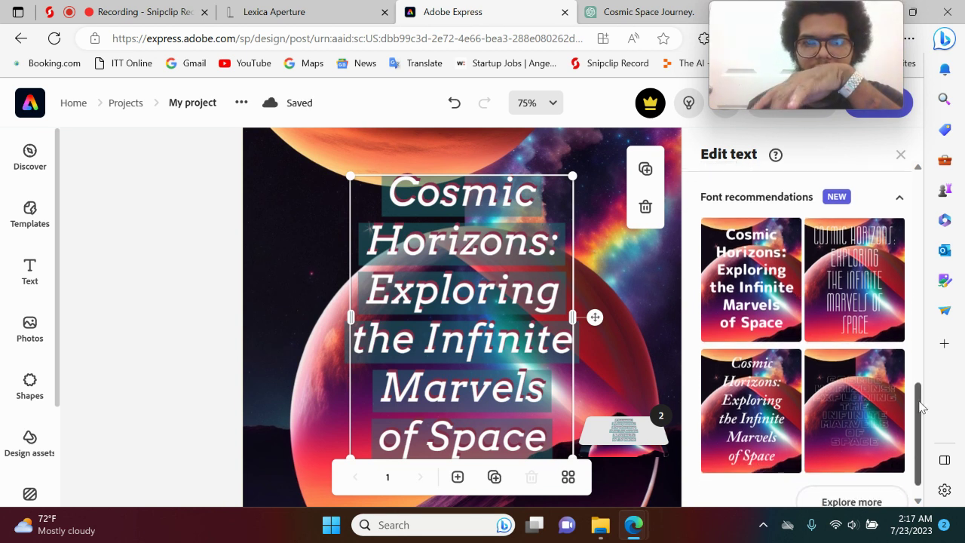
scroll(890, 438, down, 1)
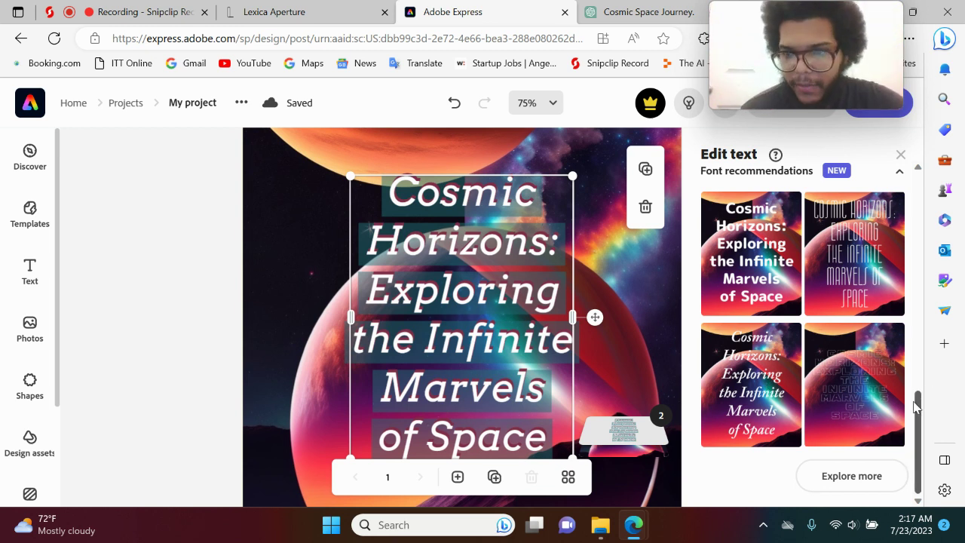
drag(916, 406, 904, 274)
scroll(904, 275, down, 5)
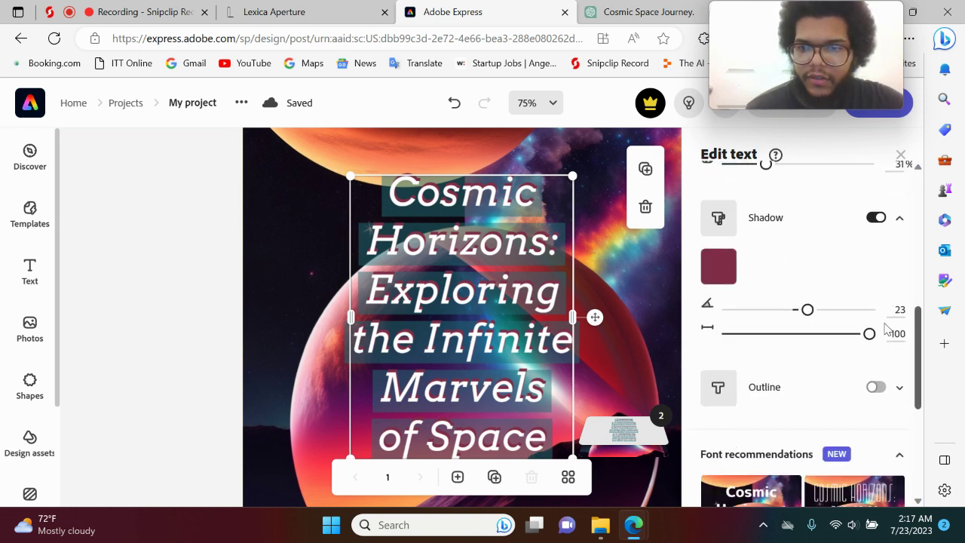
click(716, 346)
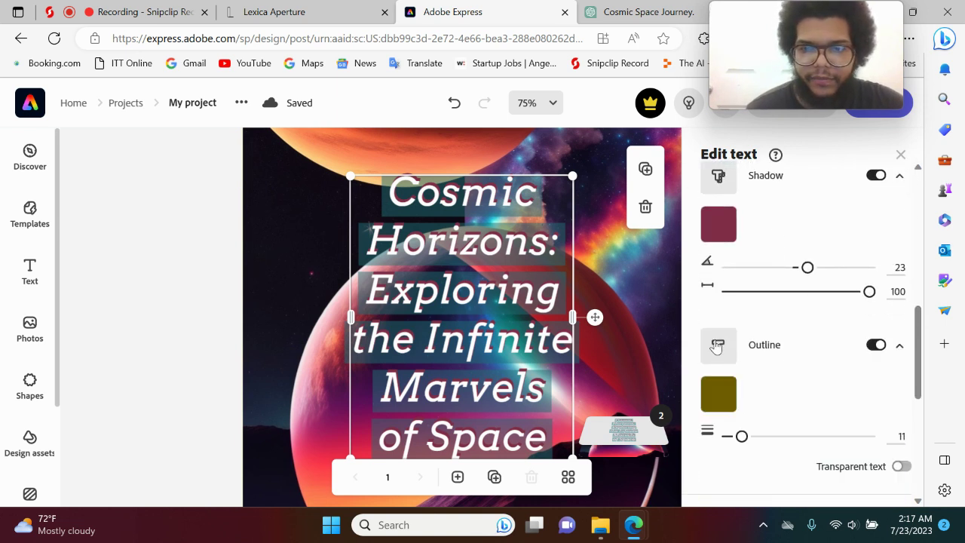
click(719, 394)
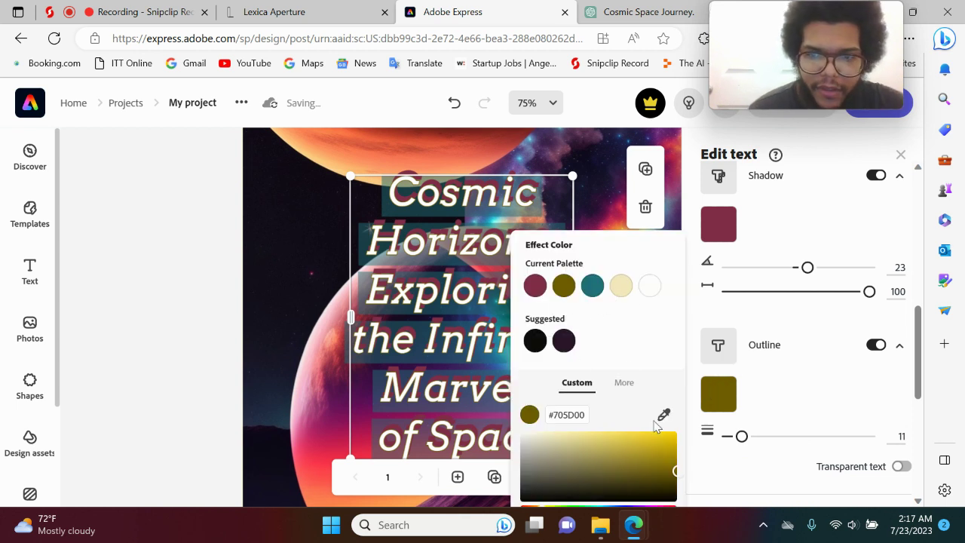
click(618, 286)
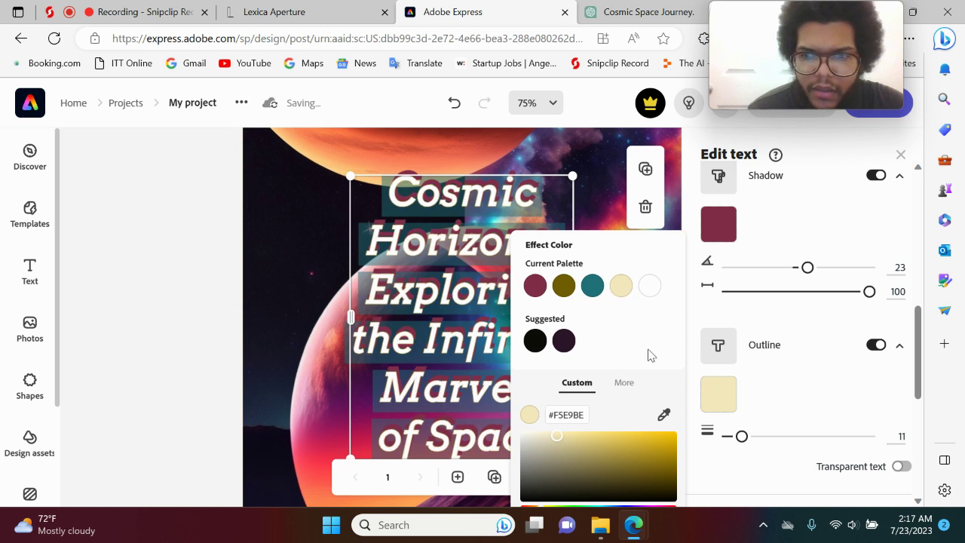
drag(744, 441, 715, 431)
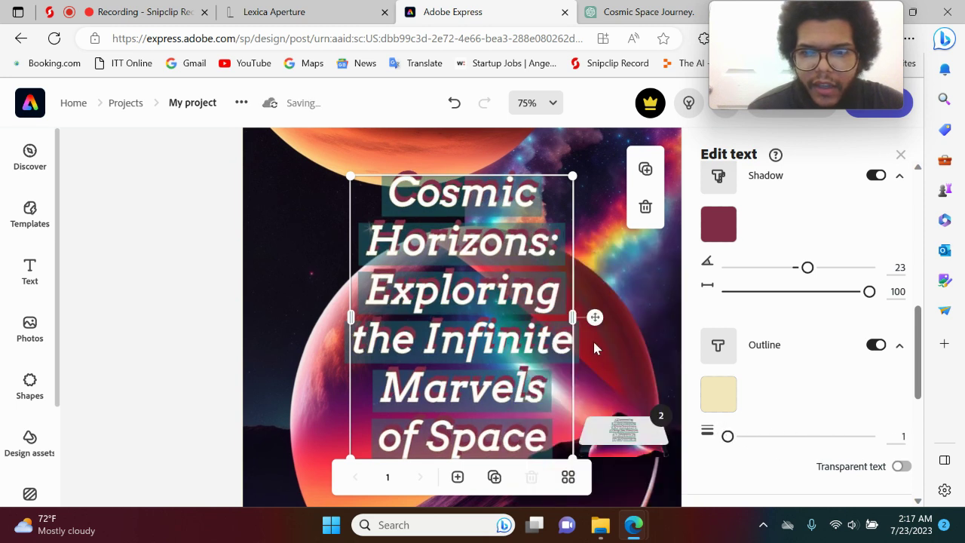
Step: Change the title's outline color to black from the extended swatches and set its thickness to 22
click(712, 399)
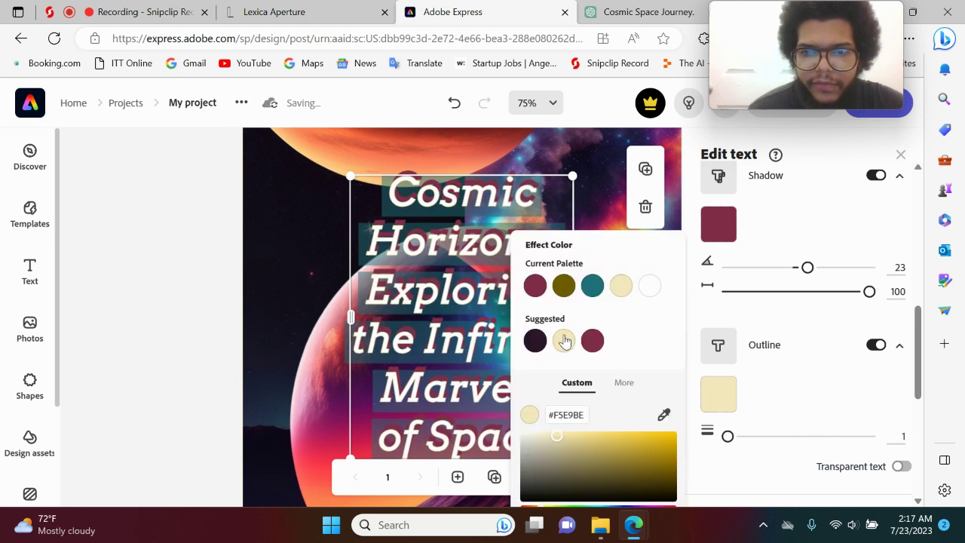
click(617, 383)
click(655, 420)
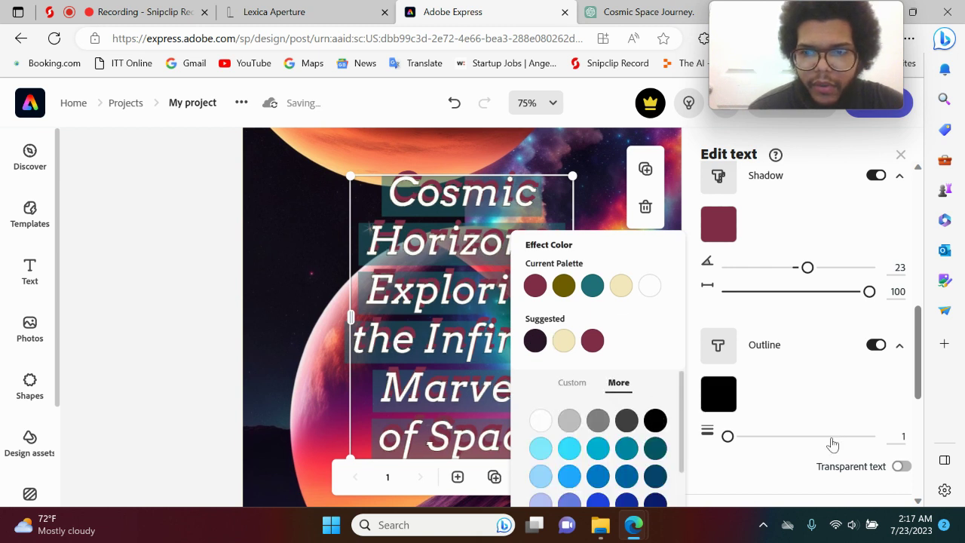
mouse_move(729, 436)
mouse_down()
mouse_move(859, 461)
mouse_move(899, 480)
mouse_move(709, 440)
mouse_up()
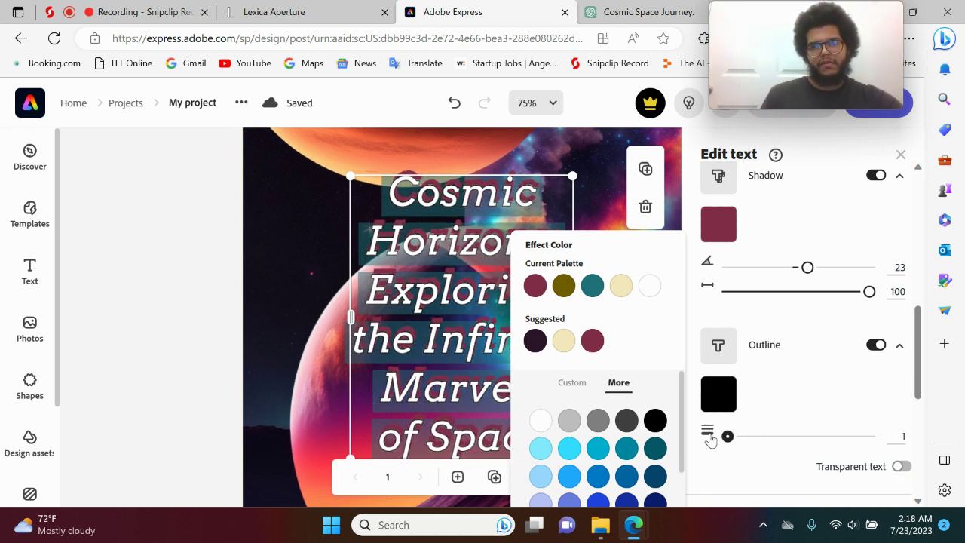
click(709, 440)
click(739, 444)
drag(742, 447, 759, 448)
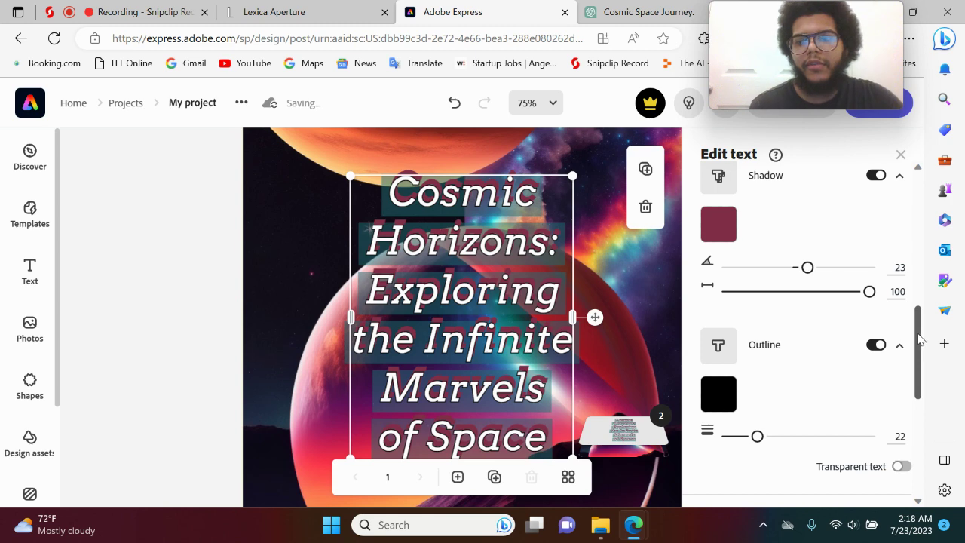
Step: Deselect the title and examine the poster's overall look at 50% and 25% zoom
mouse_move(919, 337)
mouse_down()
mouse_move(916, 315)
mouse_move(916, 328)
mouse_up()
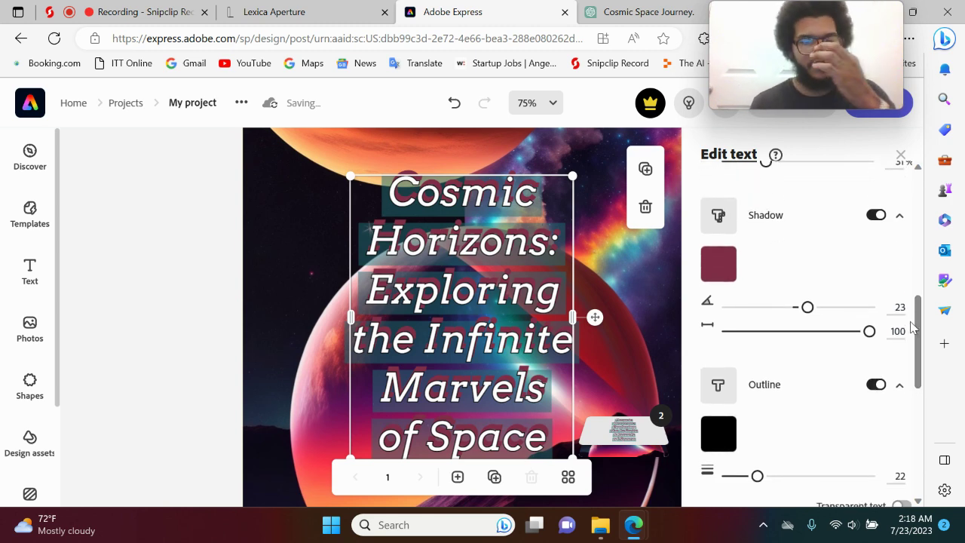
click(552, 103)
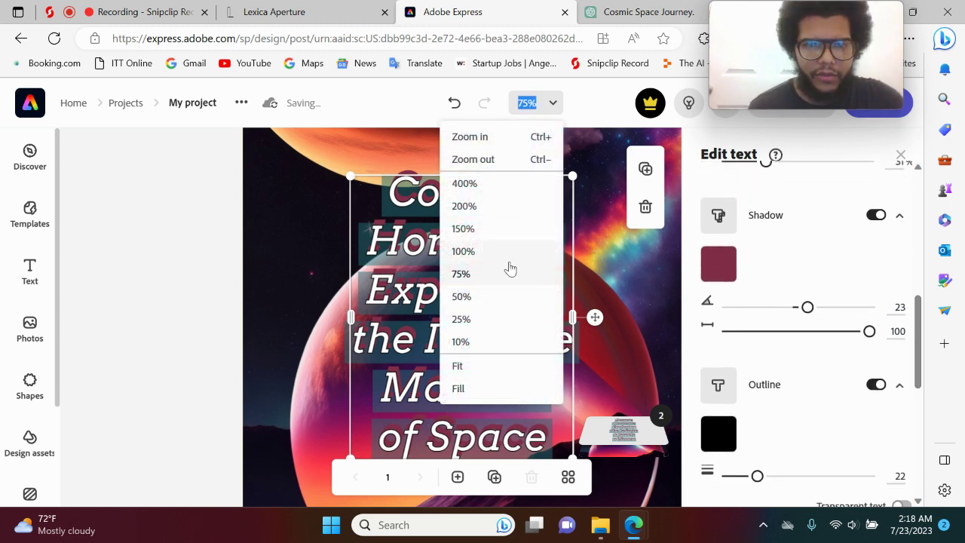
click(466, 298)
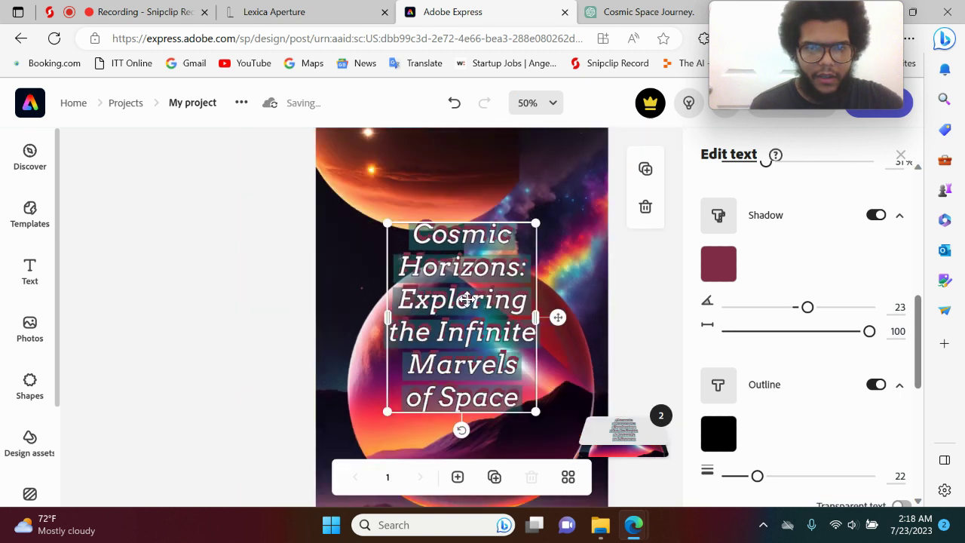
click(656, 303)
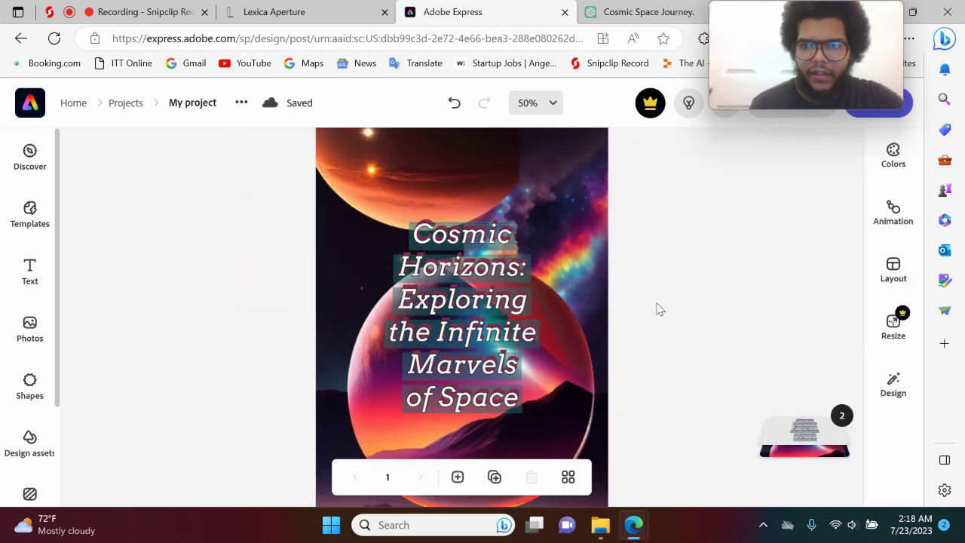
drag(686, 354, 665, 247)
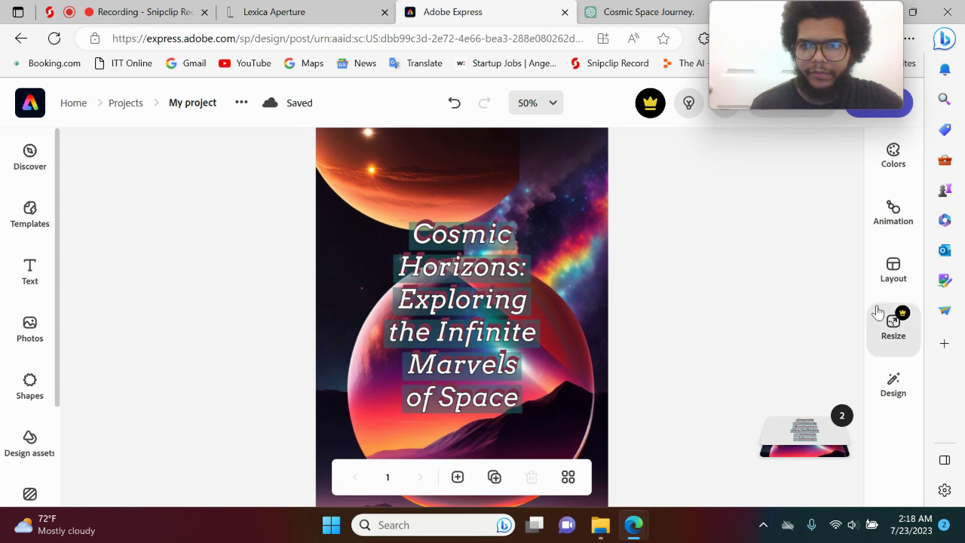
click(551, 104)
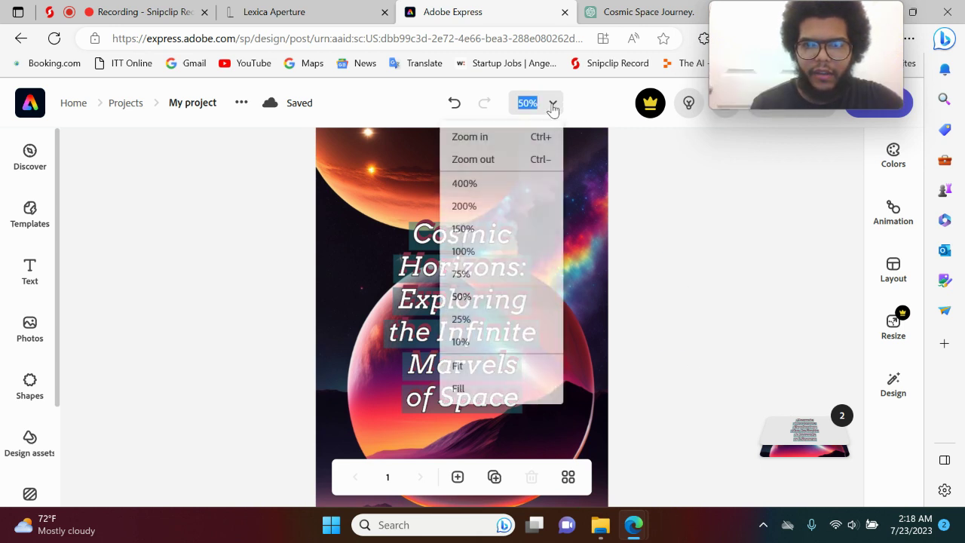
click(461, 318)
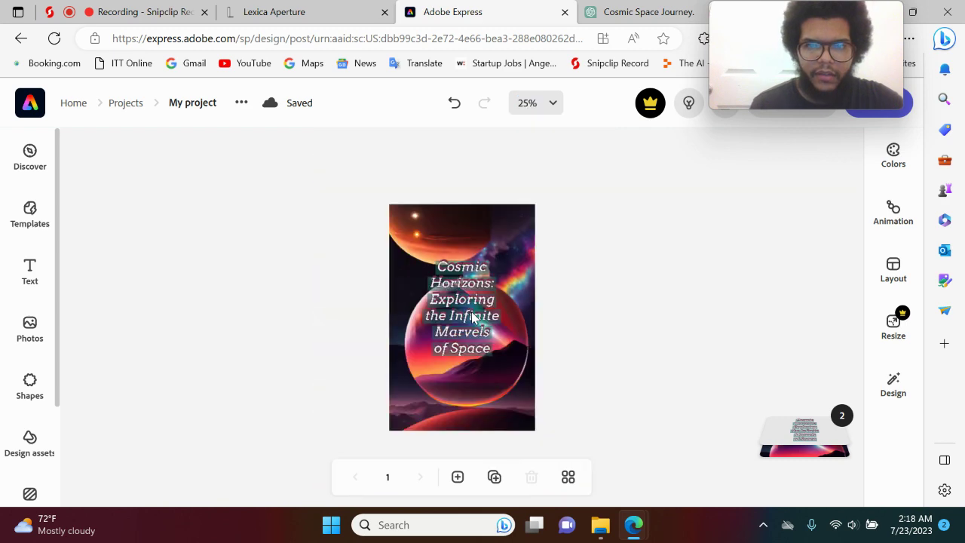
click(552, 108)
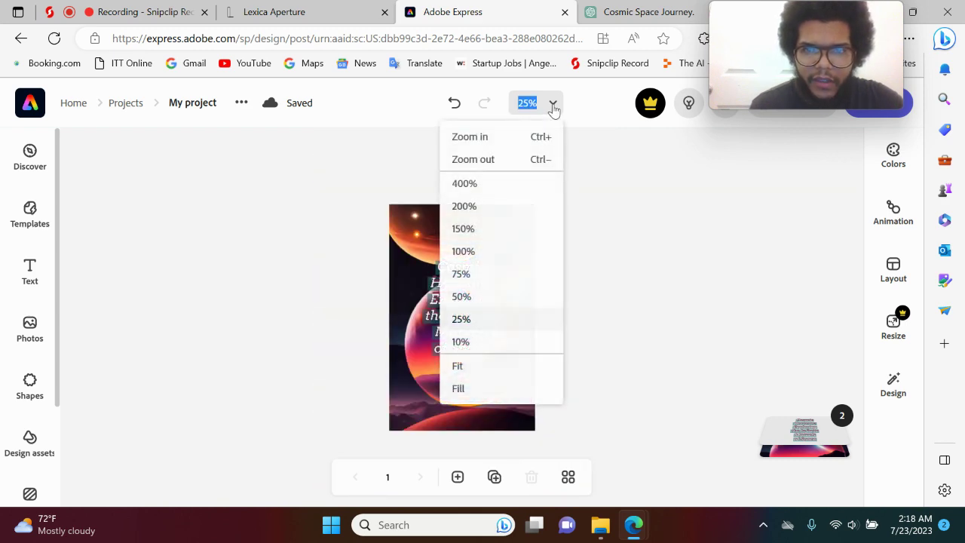
click(461, 298)
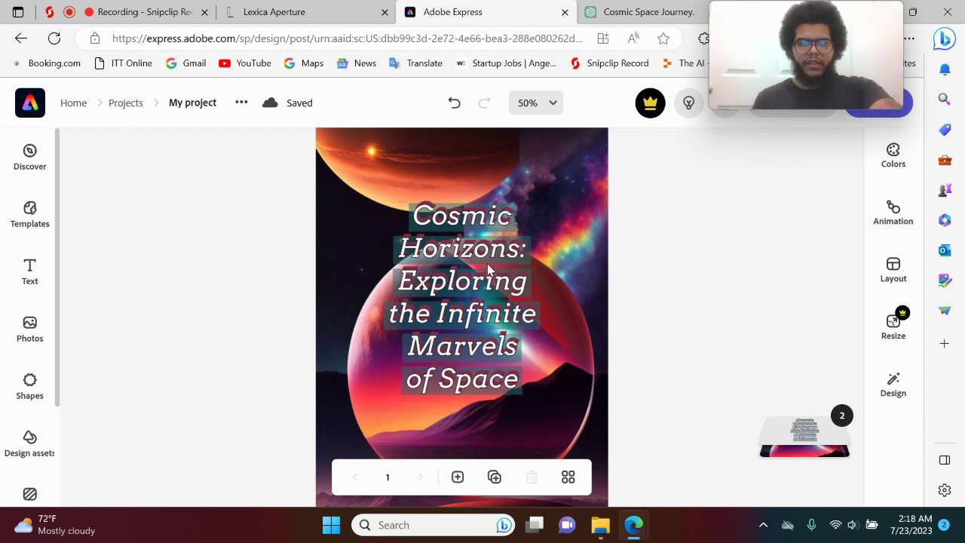
Step: Move the title slightly lower over the large sphere, keeping it horizontally centered, and deselect it
click(475, 268)
drag(475, 265, 477, 297)
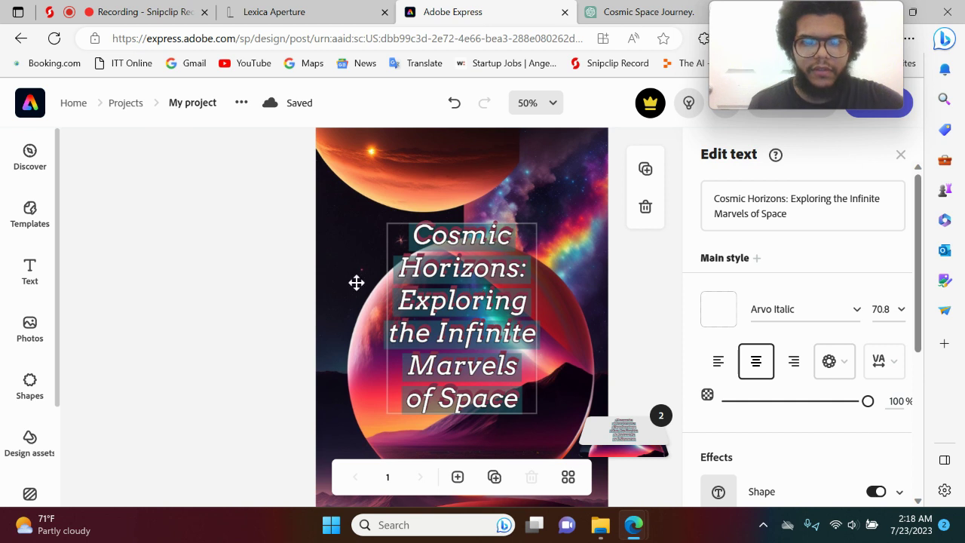
click(264, 260)
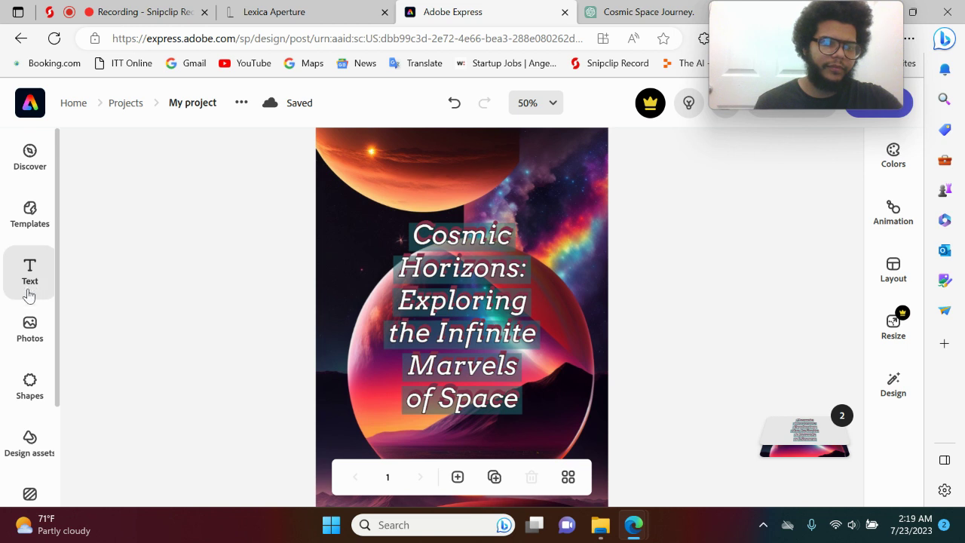
Step: Look over the available templates, return to the home page, and view the project types and quick actions offered for new work
click(41, 219)
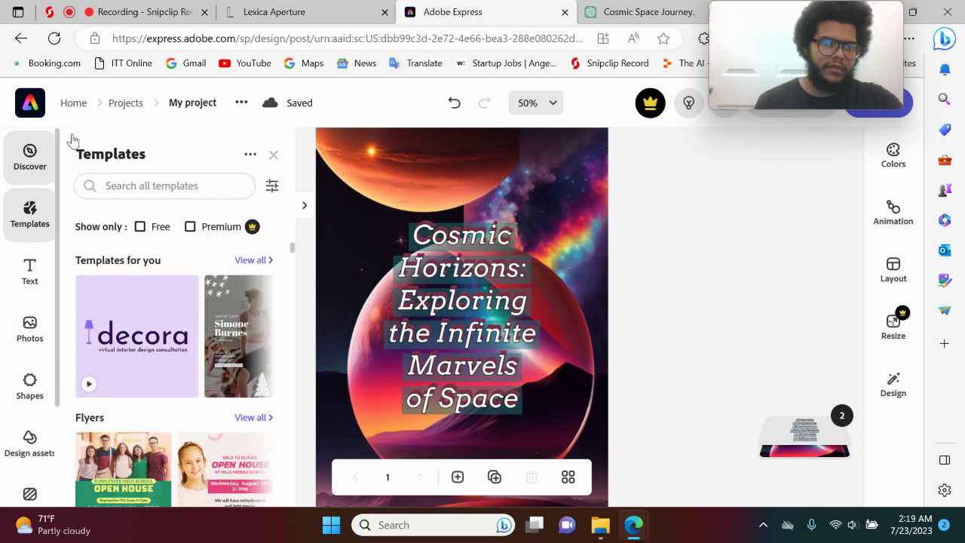
click(274, 155)
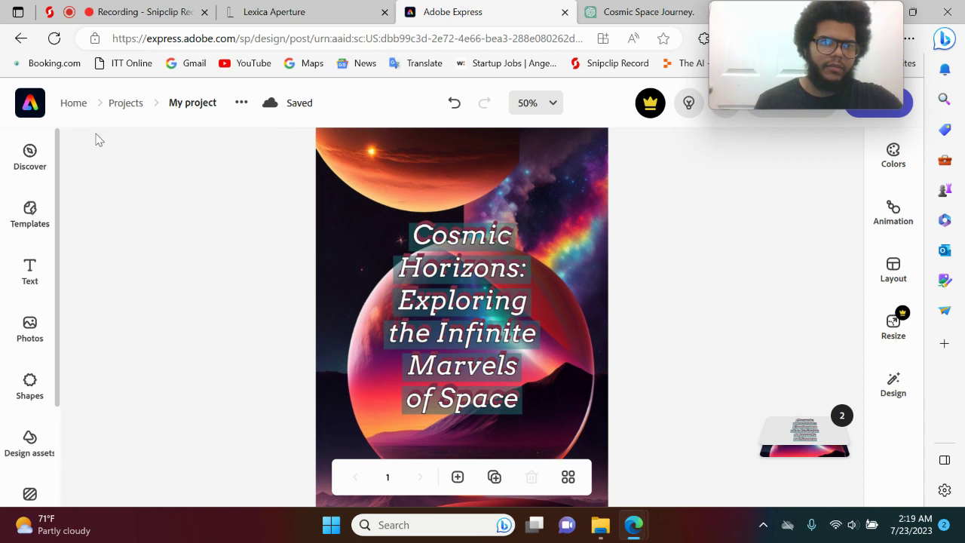
click(72, 105)
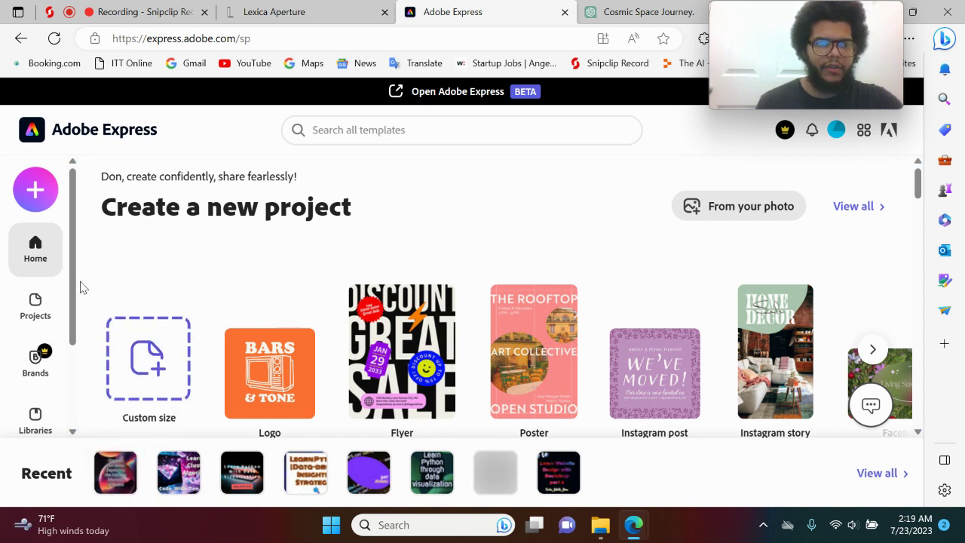
click(36, 192)
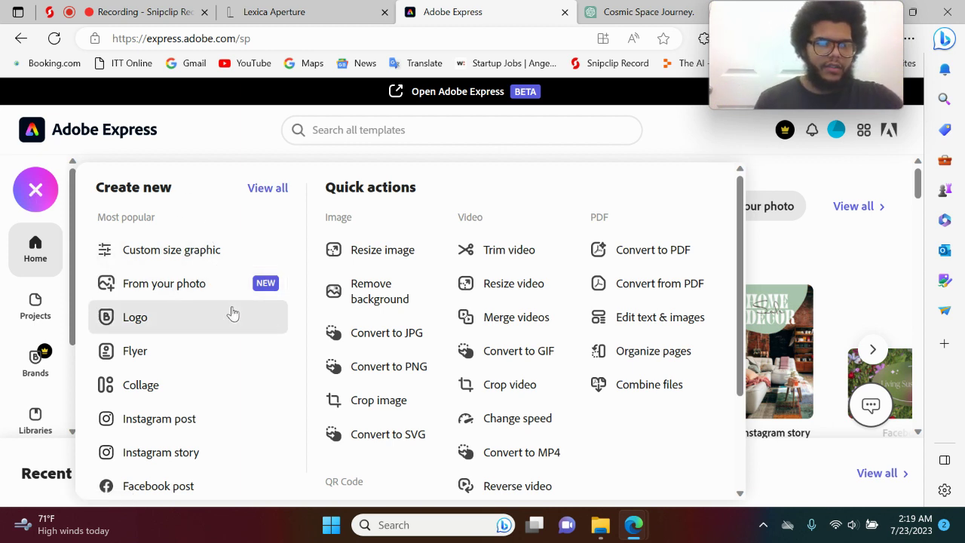
Step: Search all templates for "youtube thumbnail"
click(363, 128)
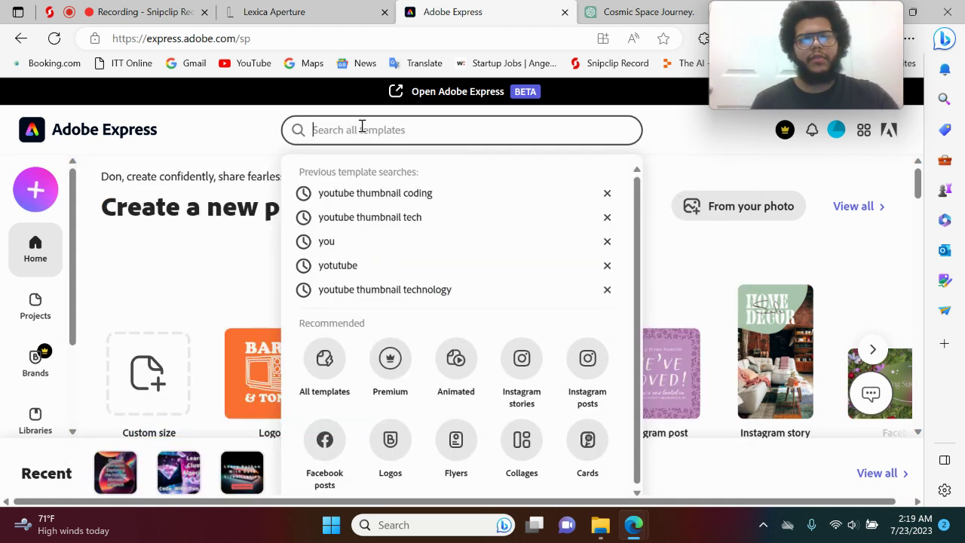
text(you)
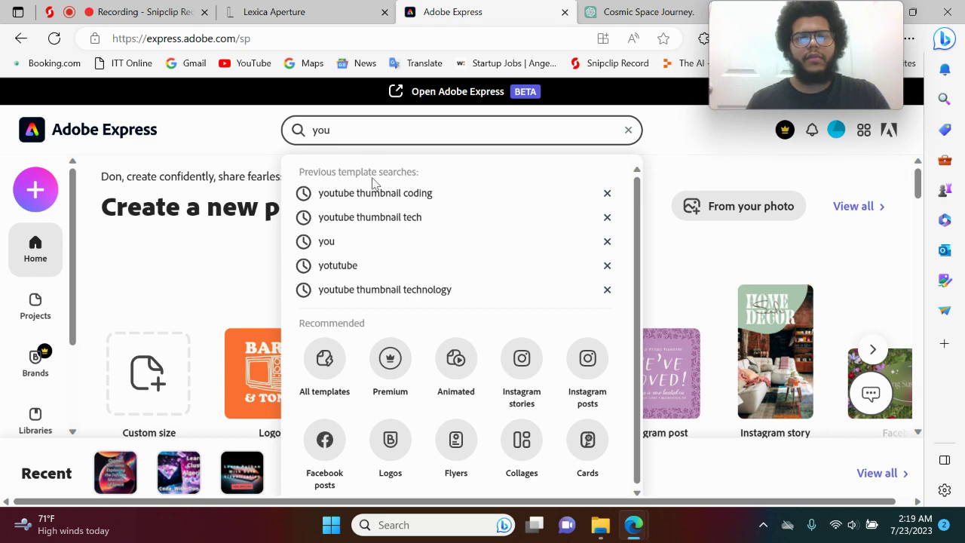
click(370, 194)
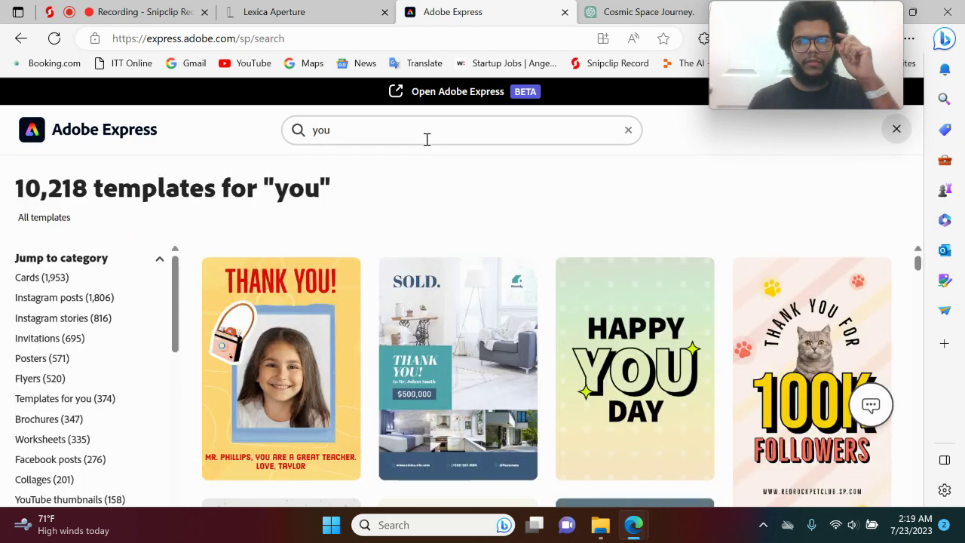
click(383, 134)
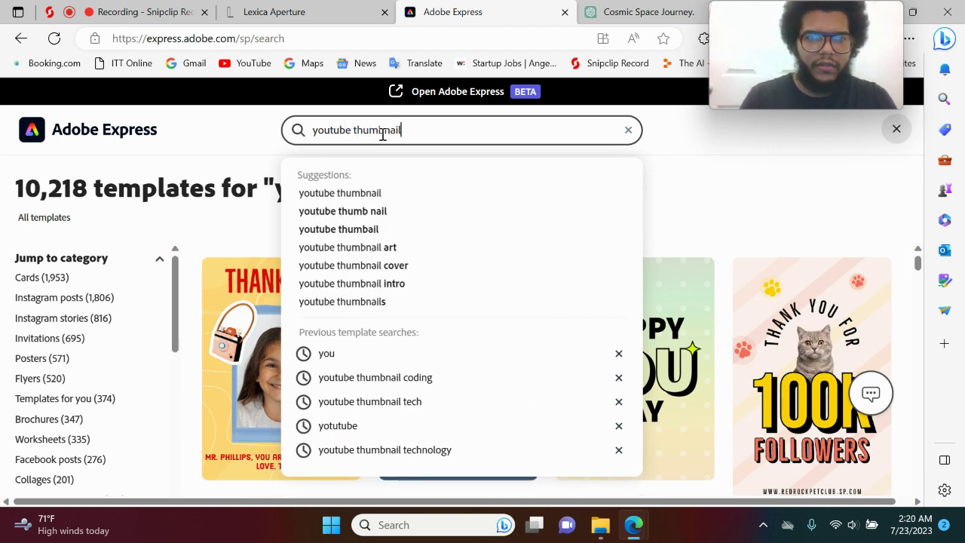
key(Return)
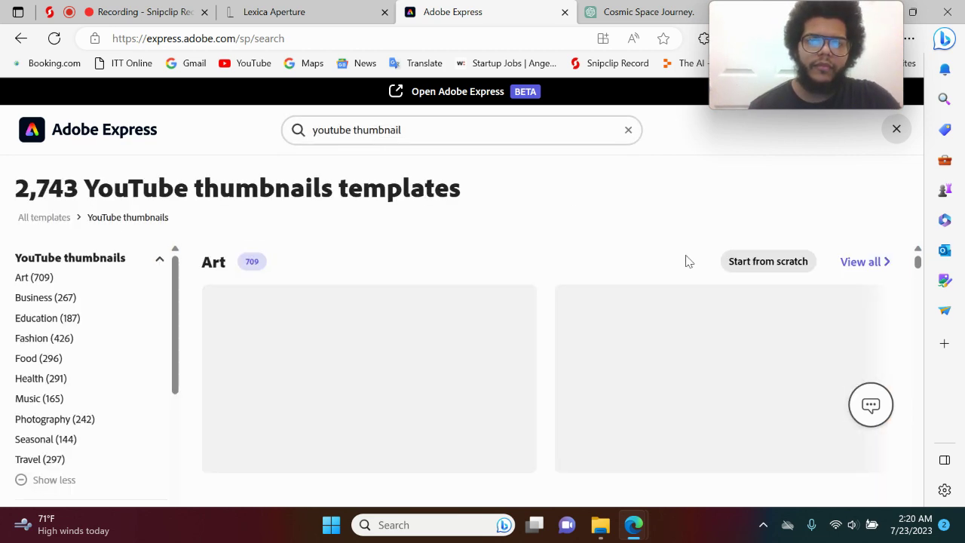
Step: Narrow the YouTube thumbnail templates to the Business category and browse the designs
mouse_move(918, 265)
mouse_down()
mouse_move(919, 367)
mouse_move(903, 269)
mouse_move(870, 188)
mouse_up()
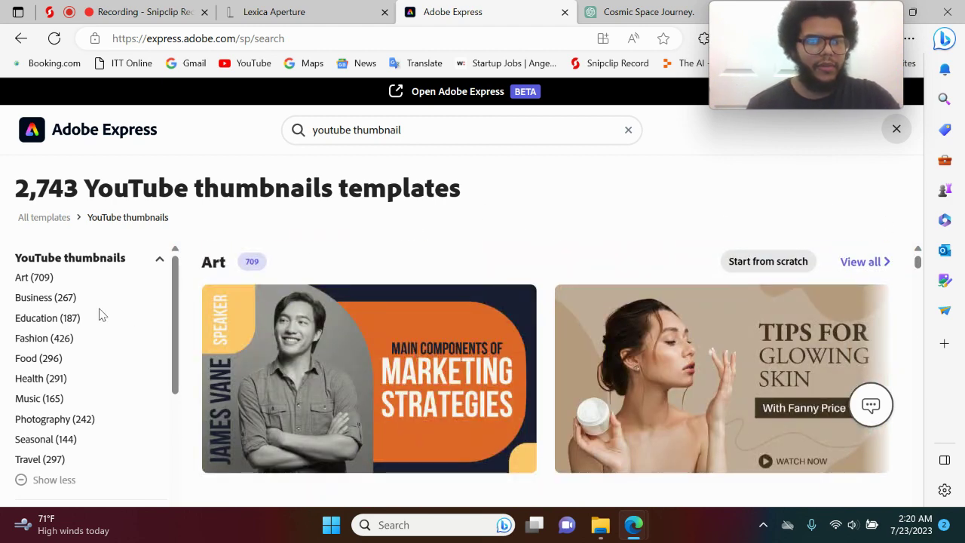
click(53, 299)
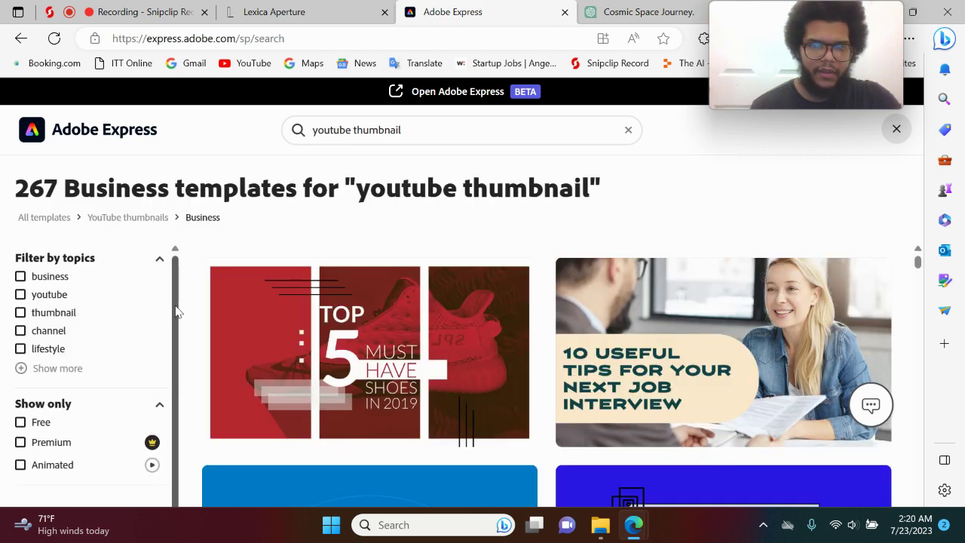
drag(919, 270, 916, 291)
mouse_move(469, 361)
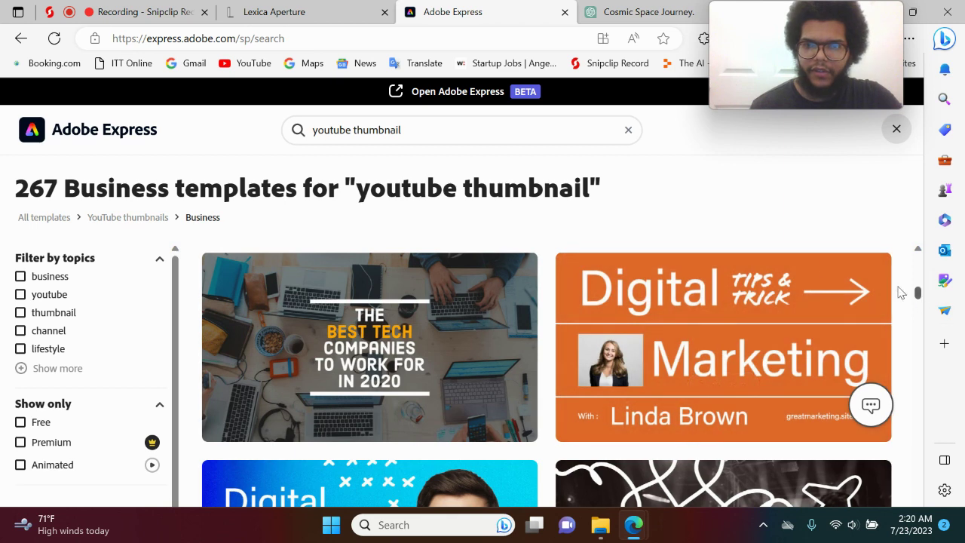
Step: Search the Business templates for "youtube thumbnail coding" and open the dark skyscraper template titled "All you need to know about The Bloomsbury Group"
click(438, 126)
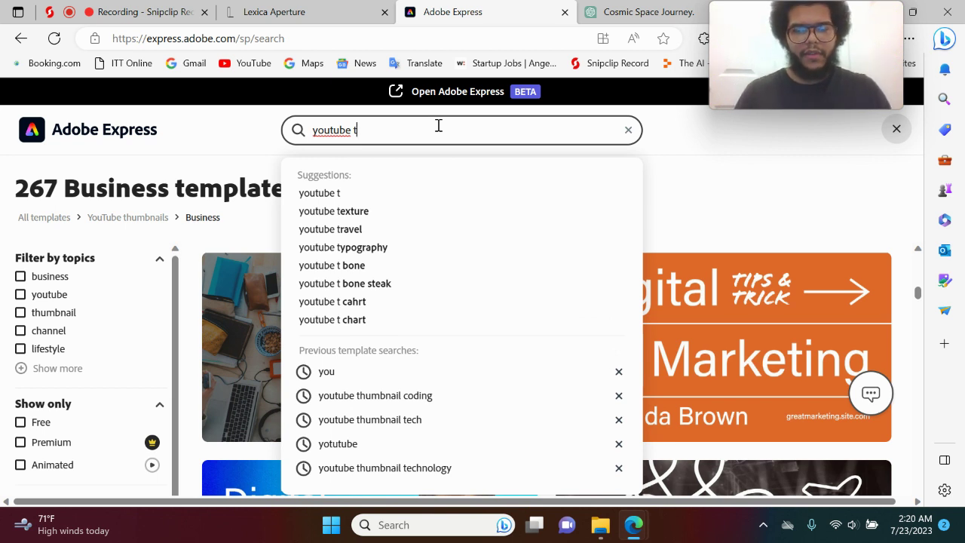
text(humbnail coding)
key(Return)
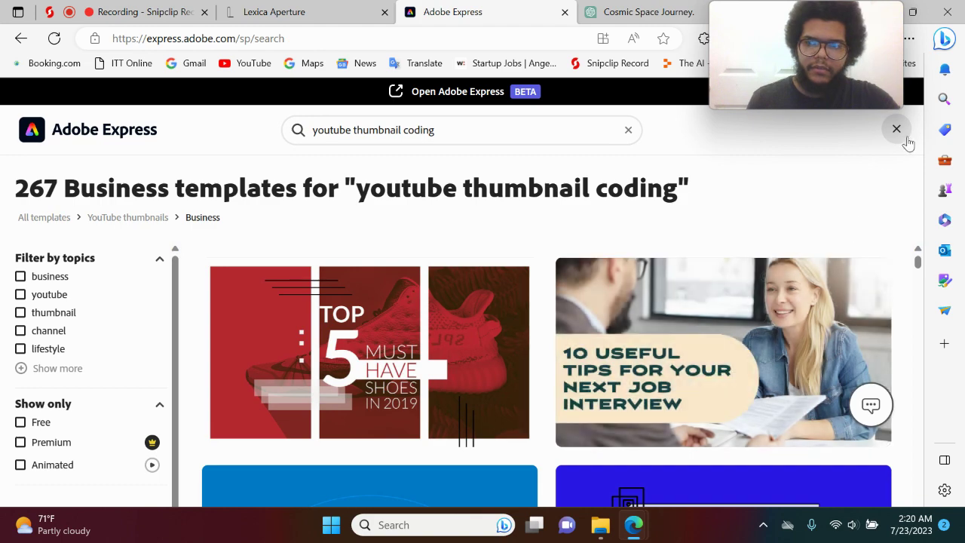
drag(917, 261, 925, 334)
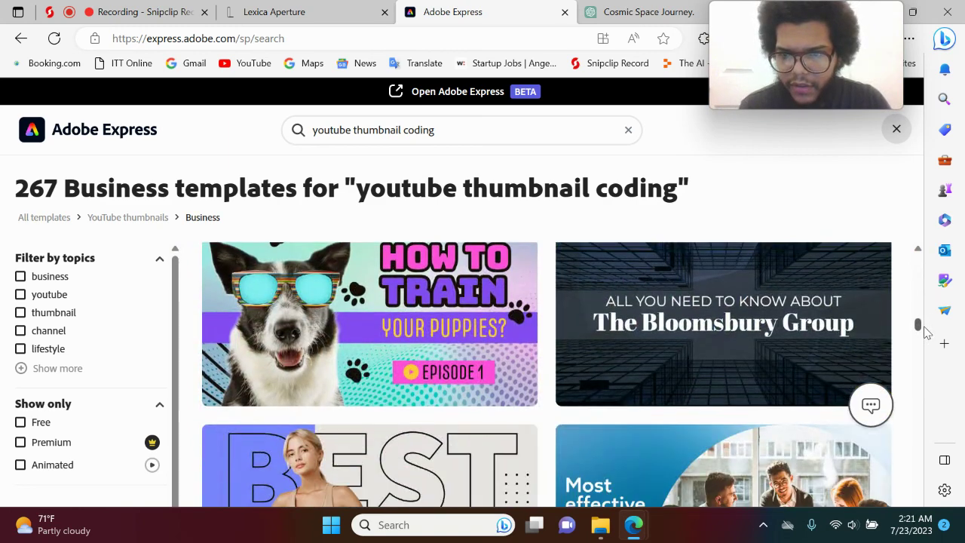
click(730, 334)
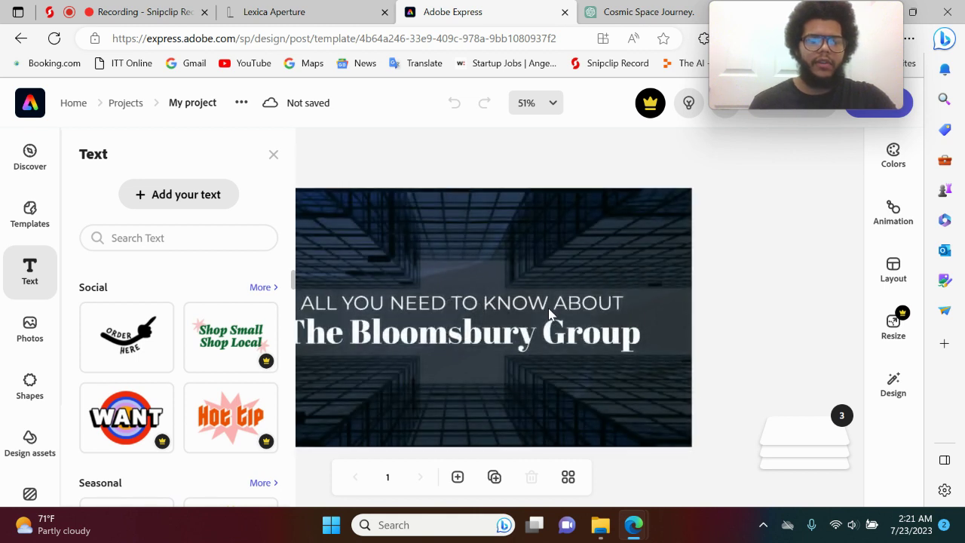
Step: Clear the "All you need to know about" text line in the thumbnail's grouped title
click(273, 154)
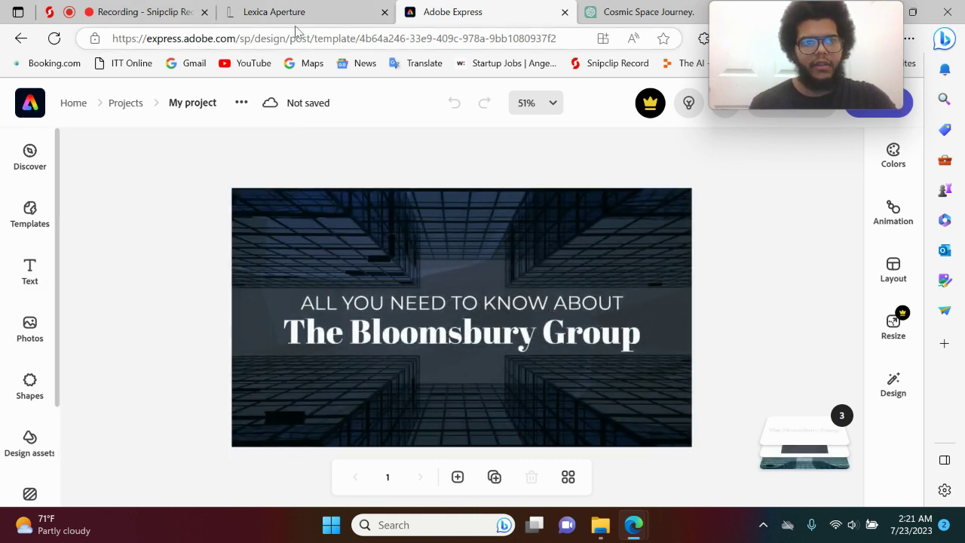
click(455, 317)
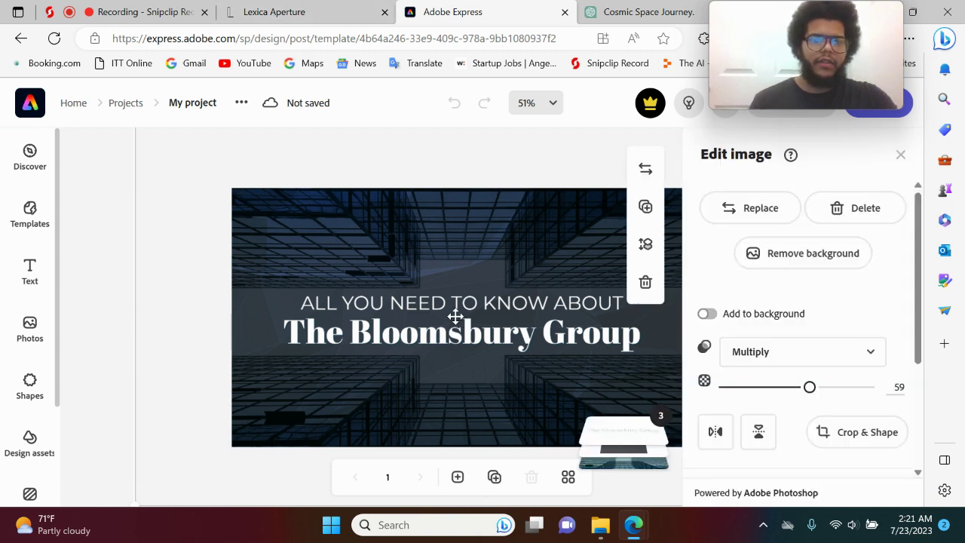
click(554, 332)
mouse_move(775, 39)
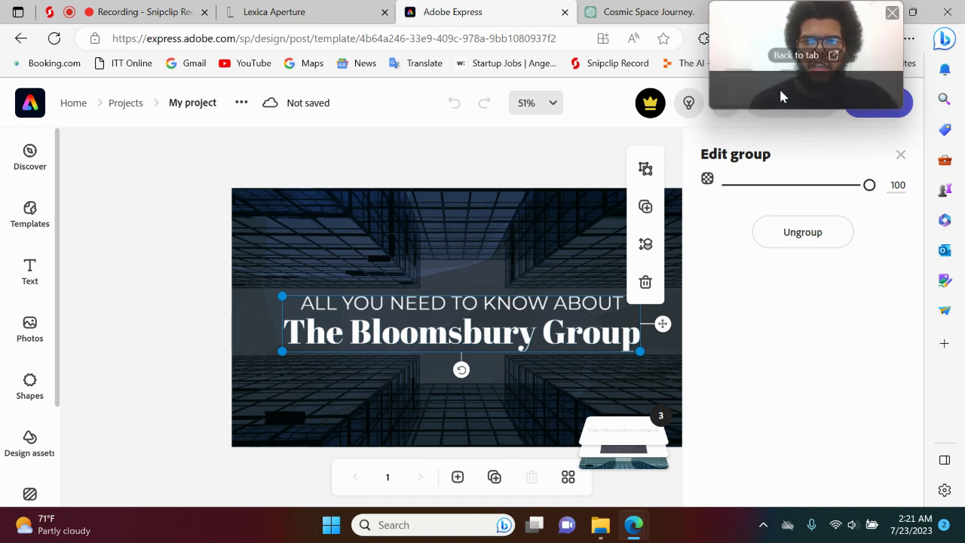
drag(772, 26, 69, 26)
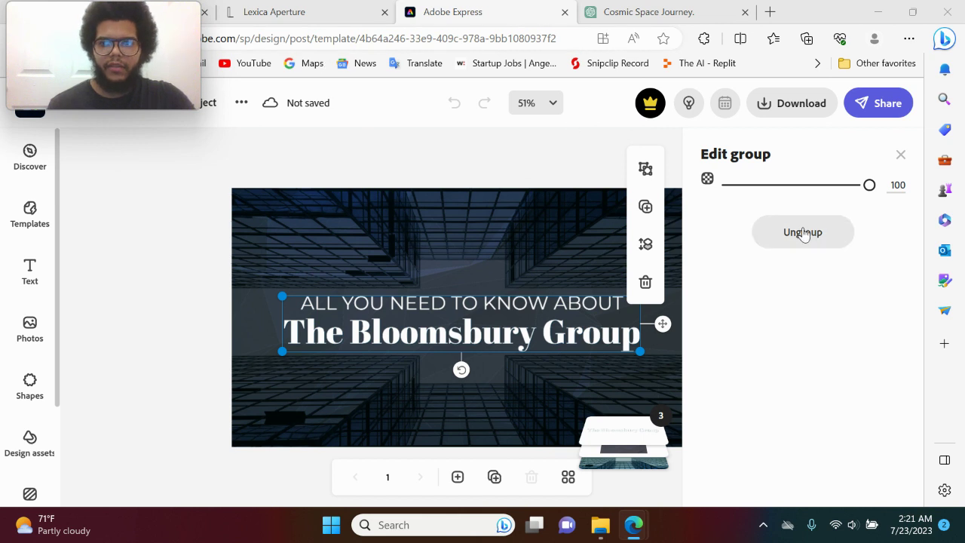
click(503, 309)
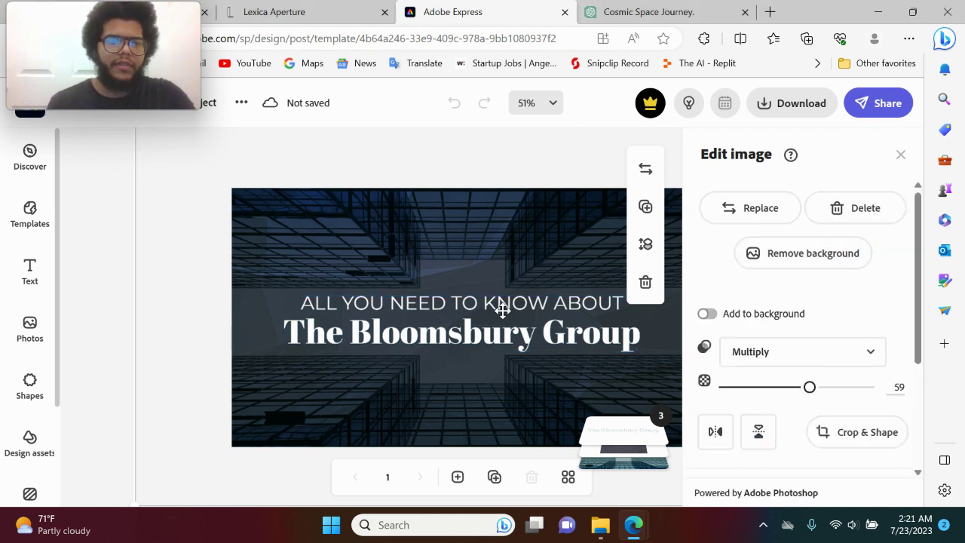
click(459, 319)
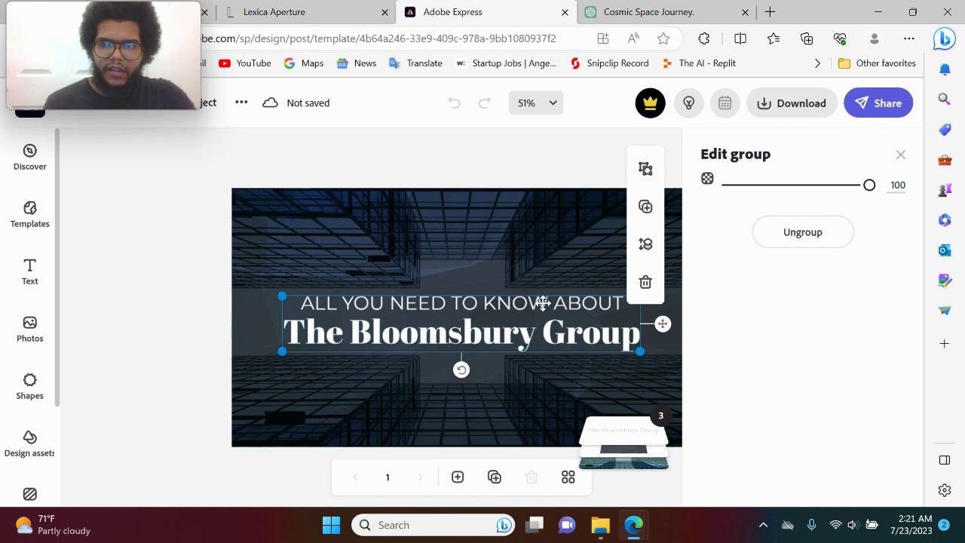
drag(847, 197, 704, 192)
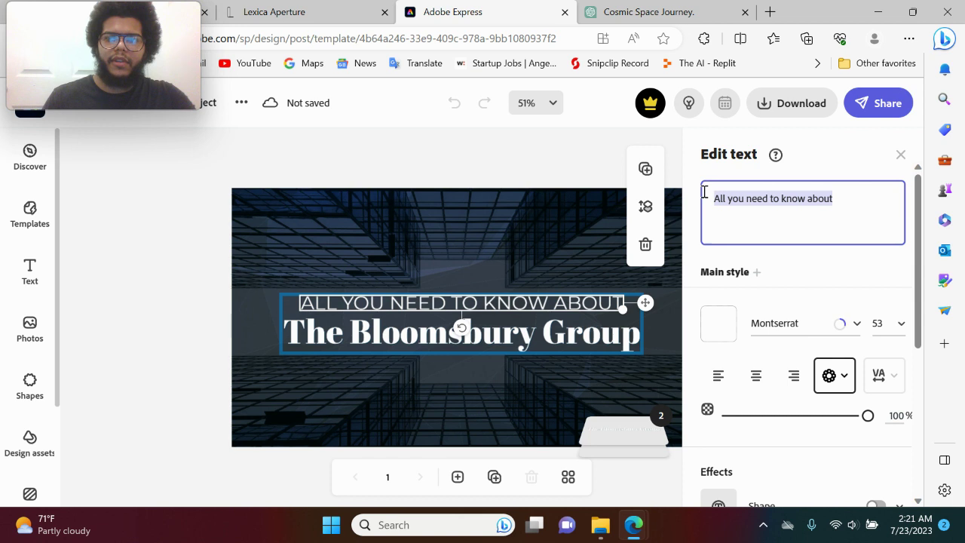
key(BackSpace)
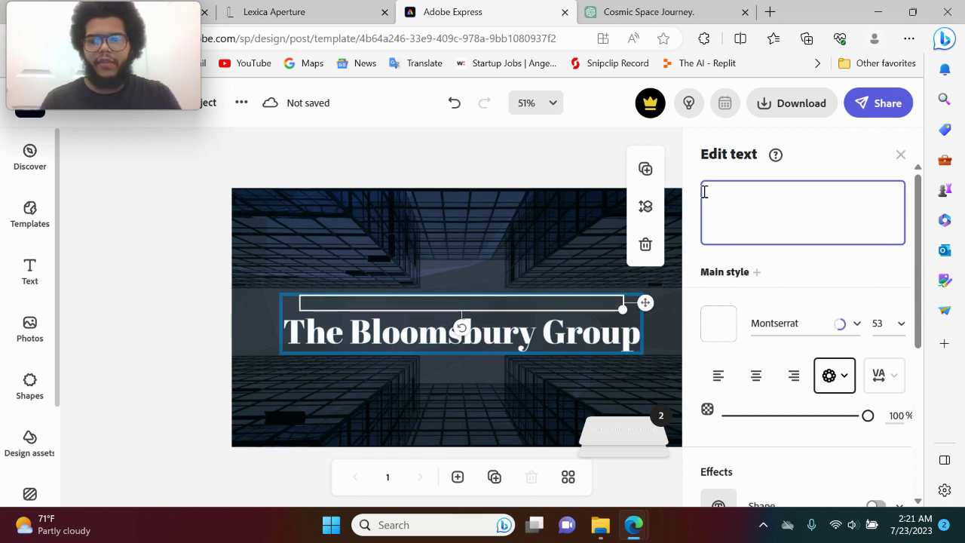
Step: Switch to ChatGPT and start a message with "i want to create text for my youtube thumbnail for tutorial on growing your business."
click(630, 18)
click(312, 451)
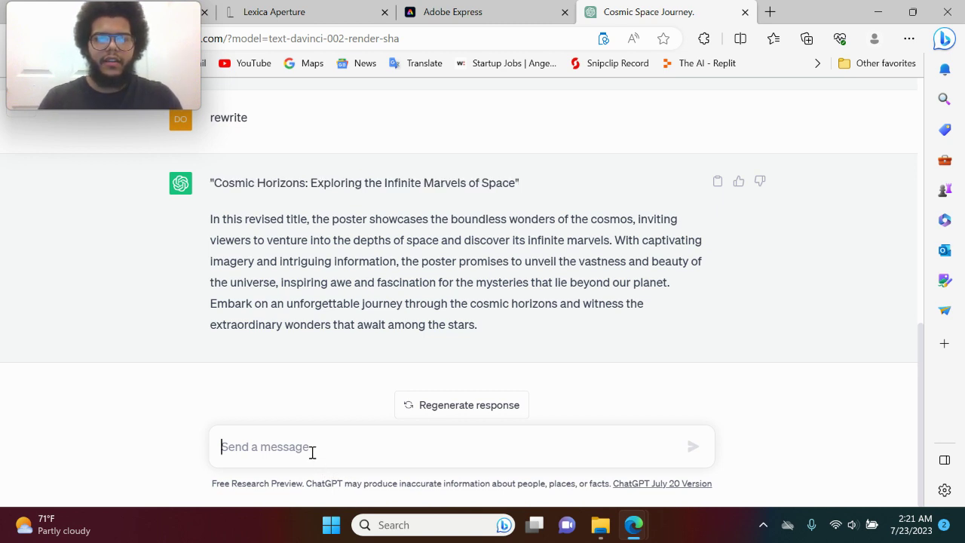
text(i want to create a)
key(BackSpace)
text(text fo)
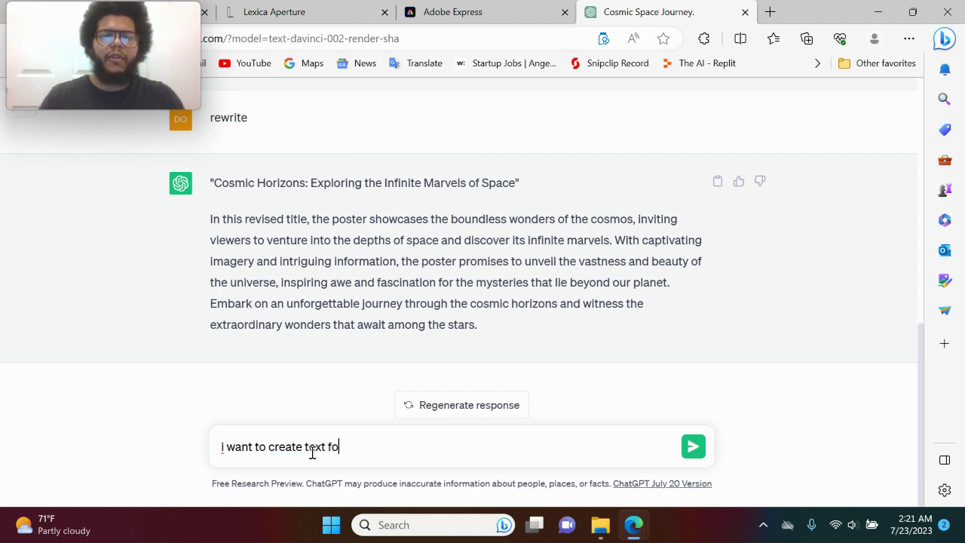
text(r my y)
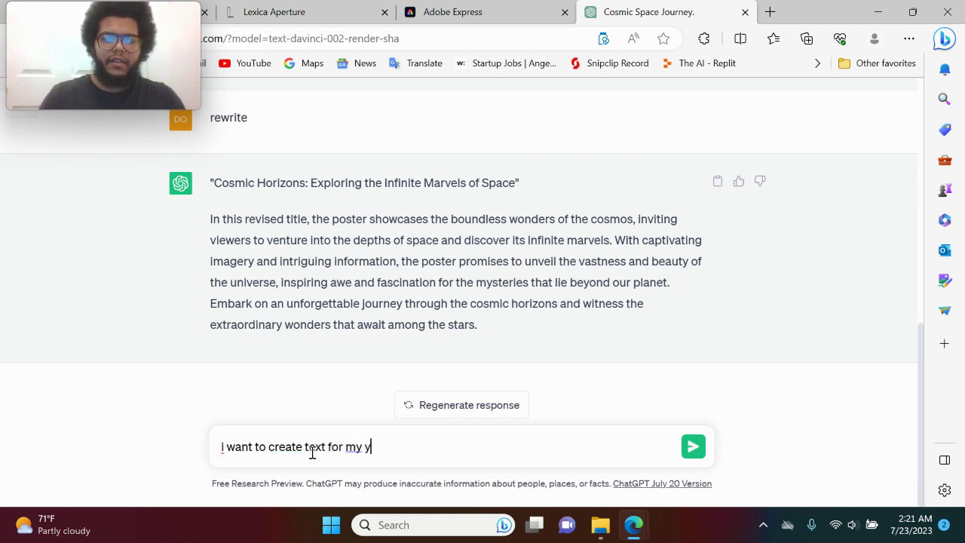
text(outube thum)
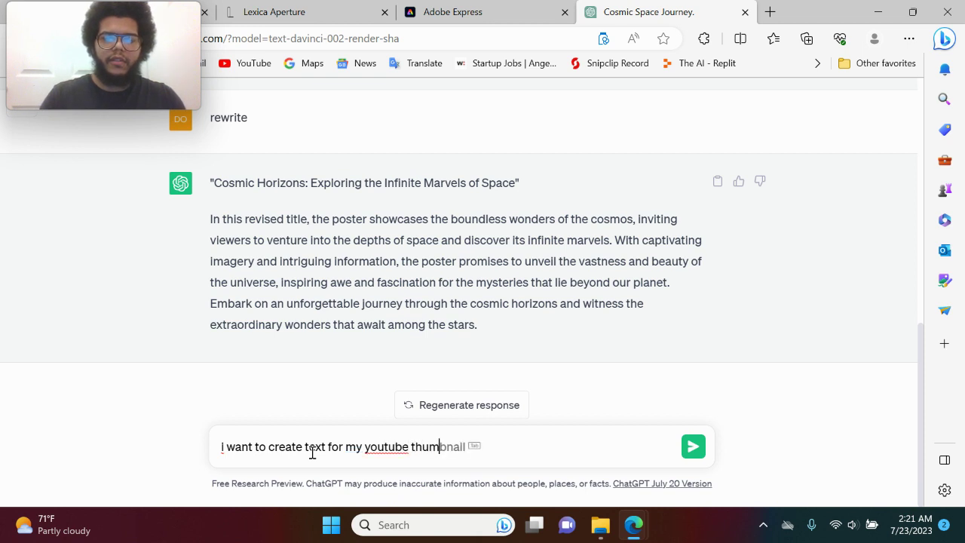
text(nalnail for )
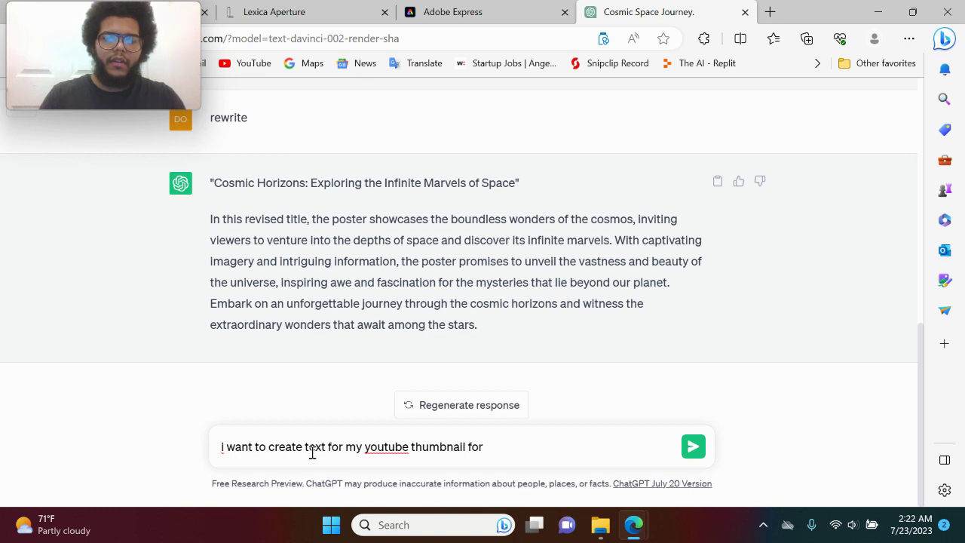
text(tut)
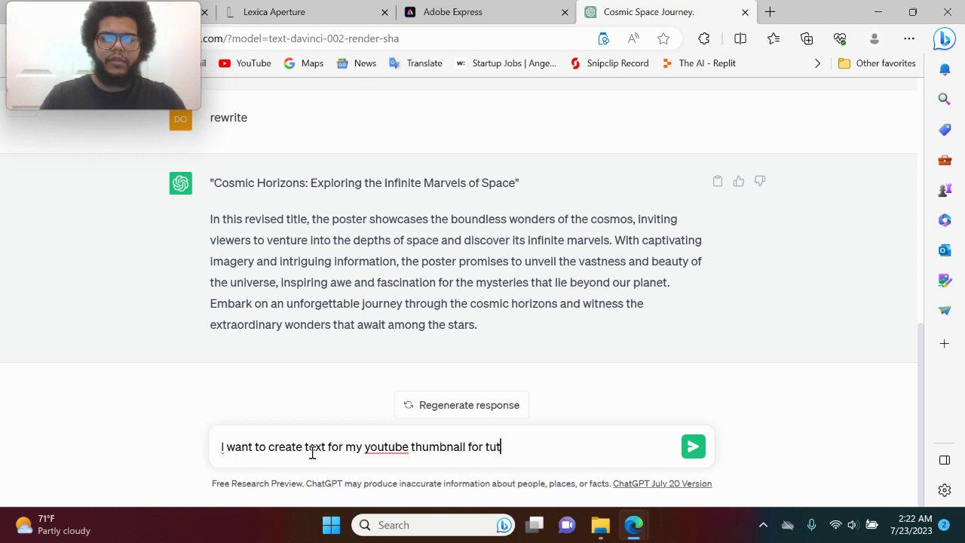
text(orial)
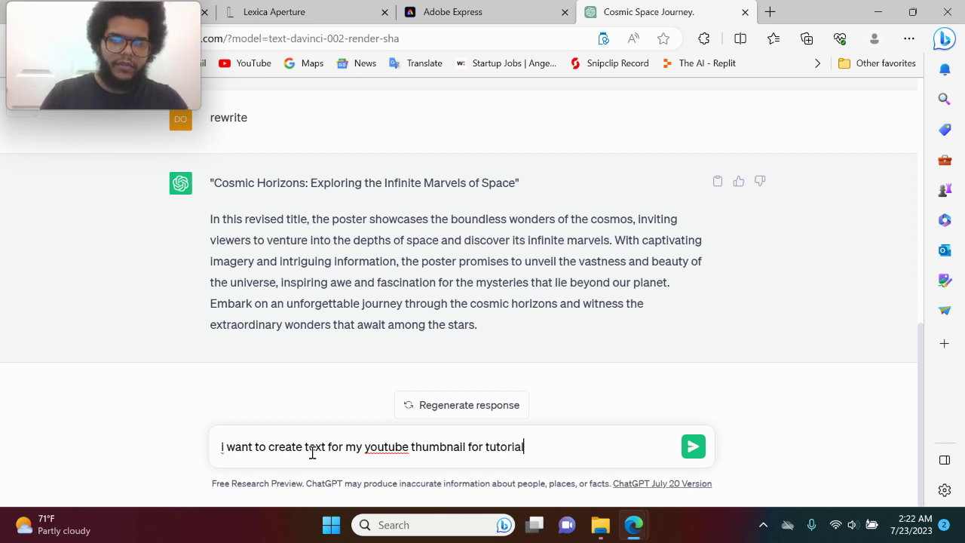
text( on grow)
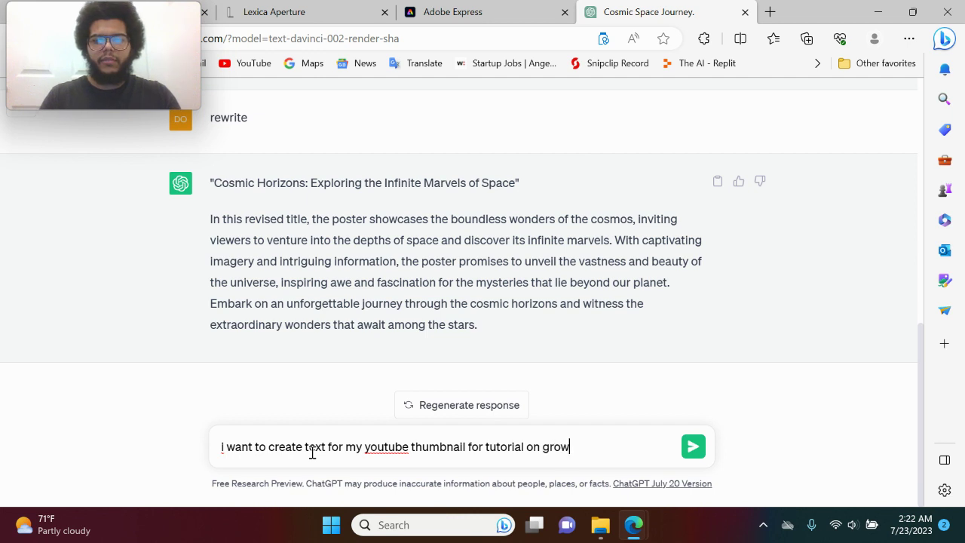
text(ing your busines)
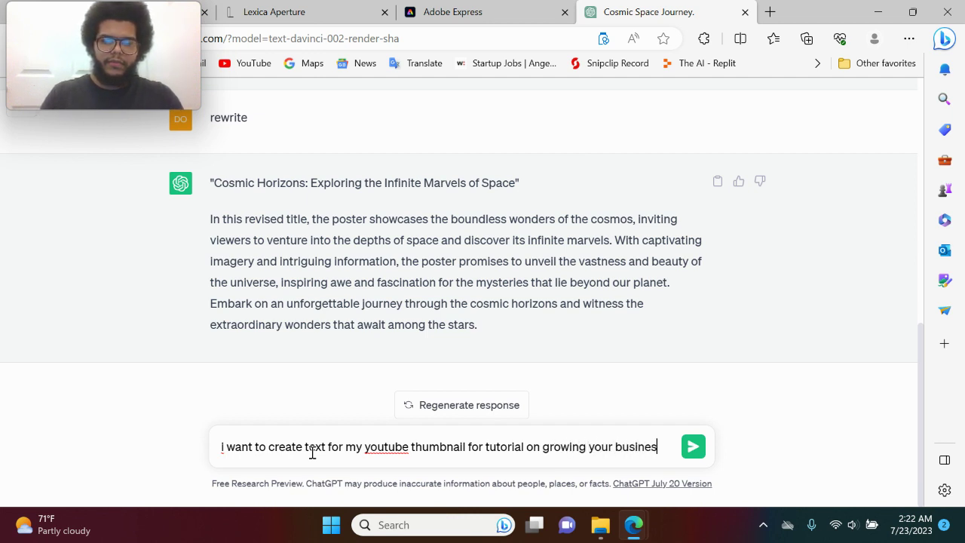
text(s.)
Step: Add "give me a title for this thumbnail use keywords that will help me rank on youtube and get more views" to the message and send it
key(shift+Return)
text(giv)
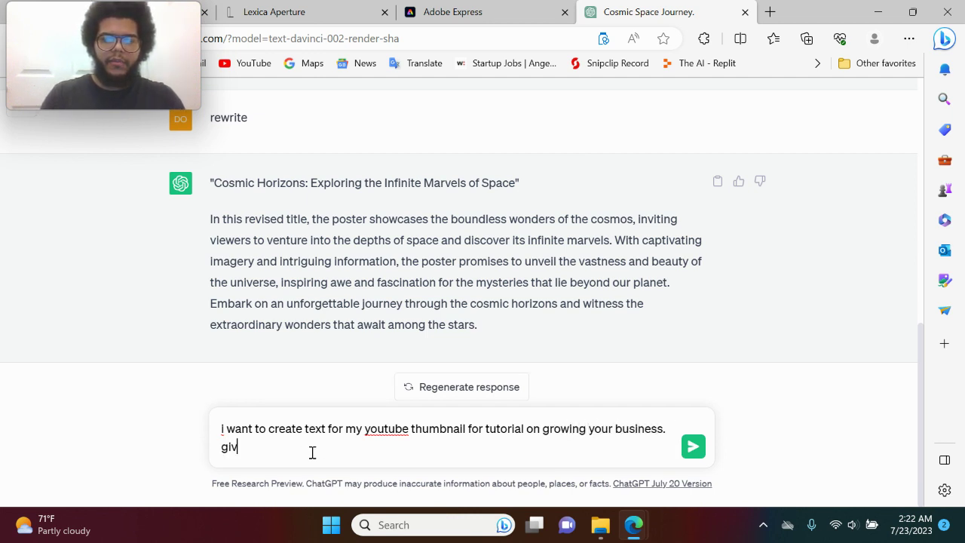
text(e me a title for this thumn)
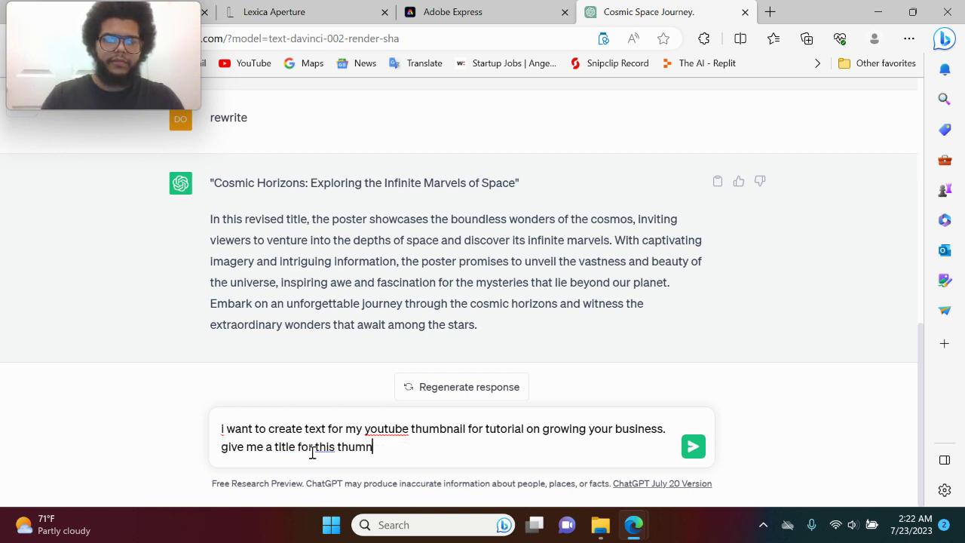
key(BackSpace)
text(bnail)
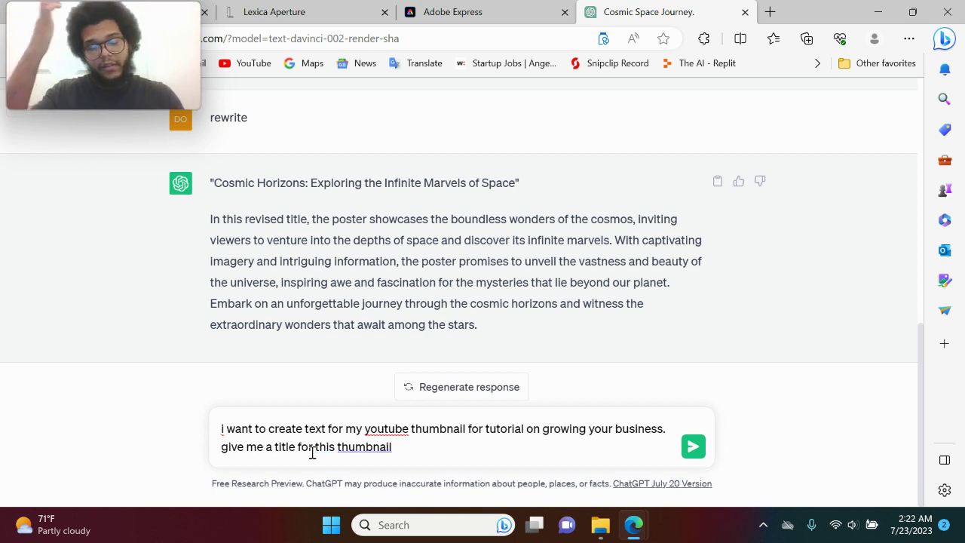
text( use keyw)
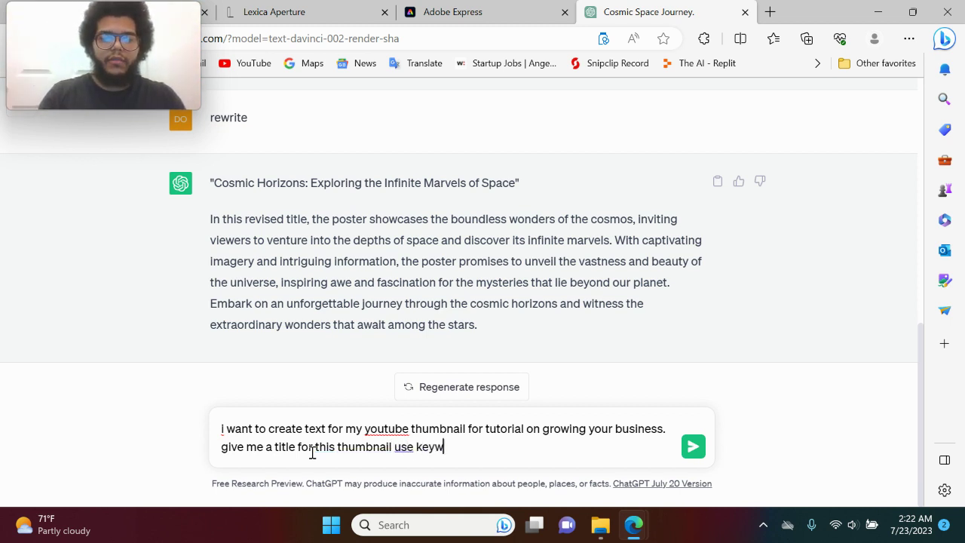
text(ords that wi)
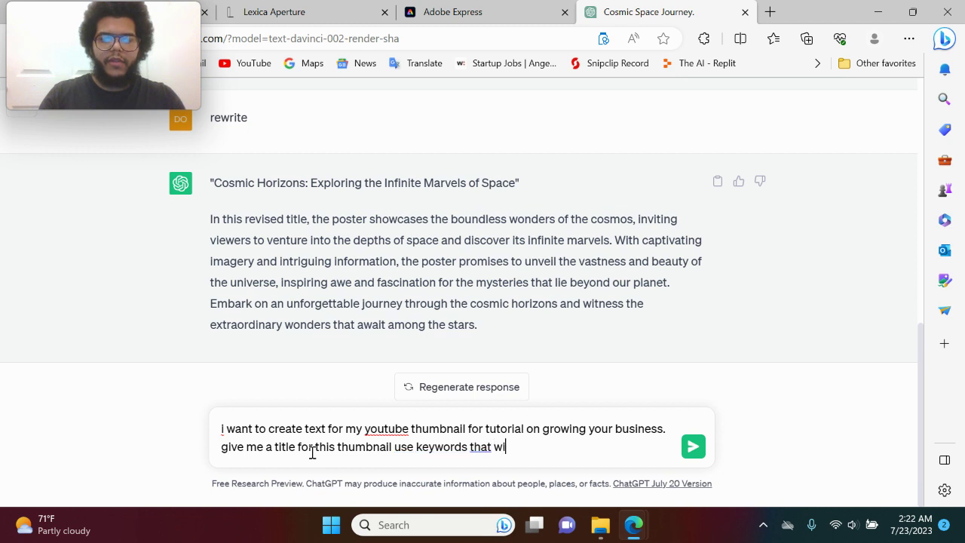
text(ll help me )
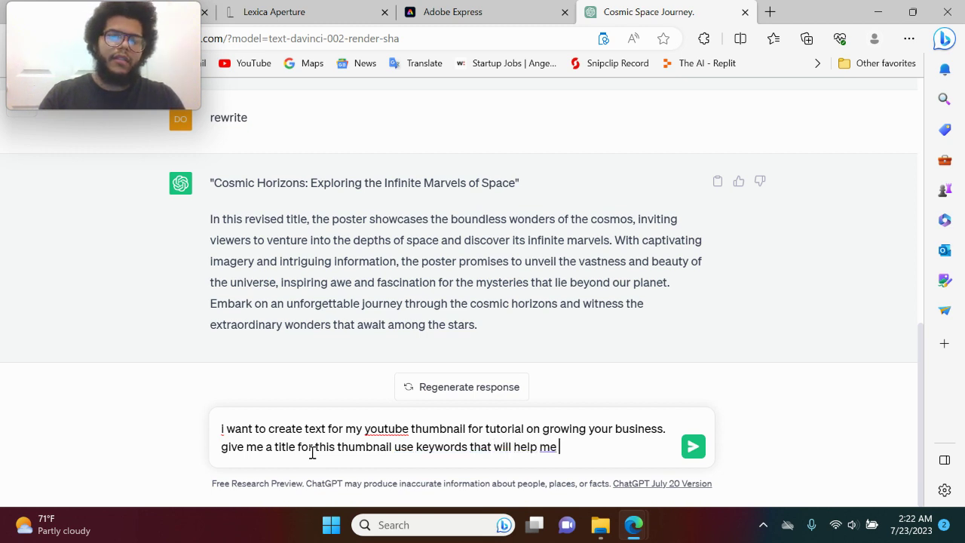
text(rank on youtube a)
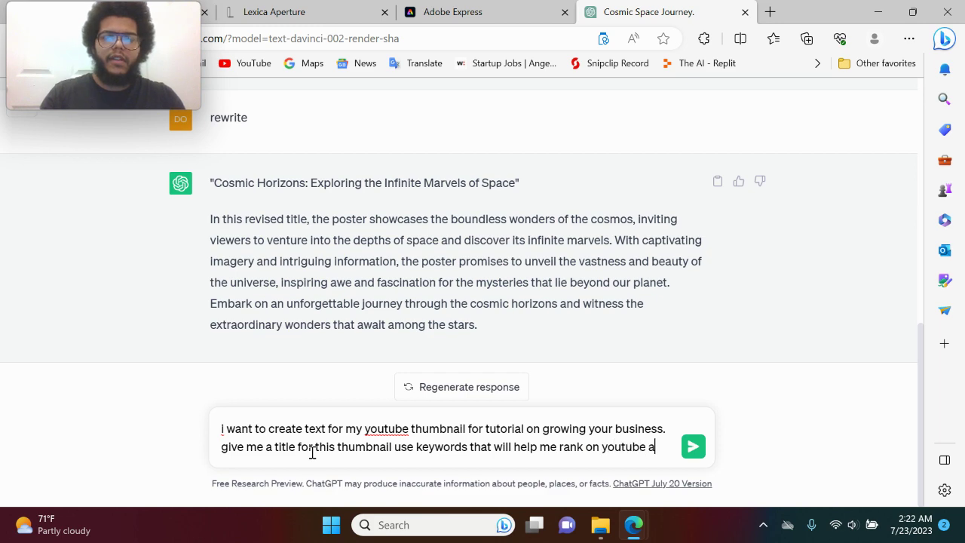
text(nd get more views)
key(Return)
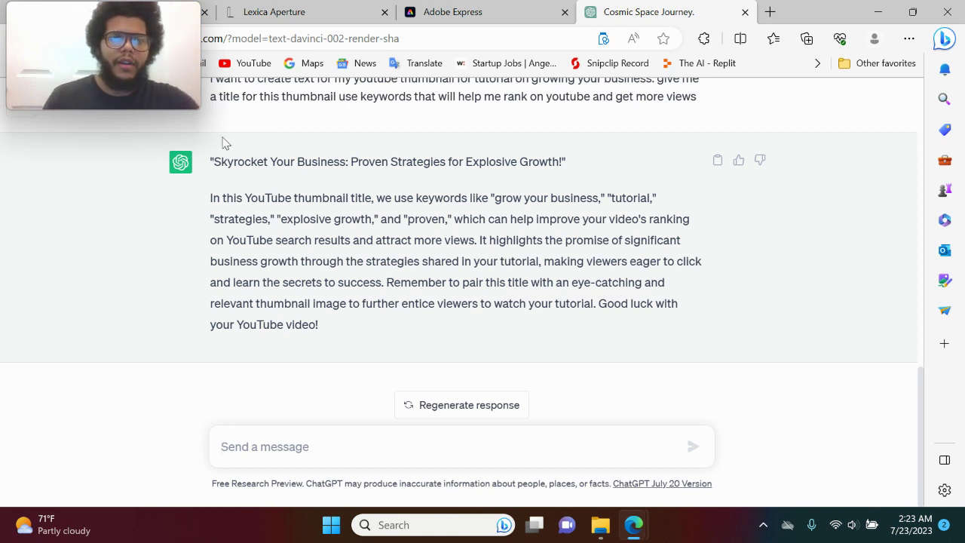
Step: Copy the suggested title "Skyrocket Your Business: Proven Strategies for Explosive Growth!" from ChatGPT's reply
drag(211, 162, 584, 156)
right_click(503, 162)
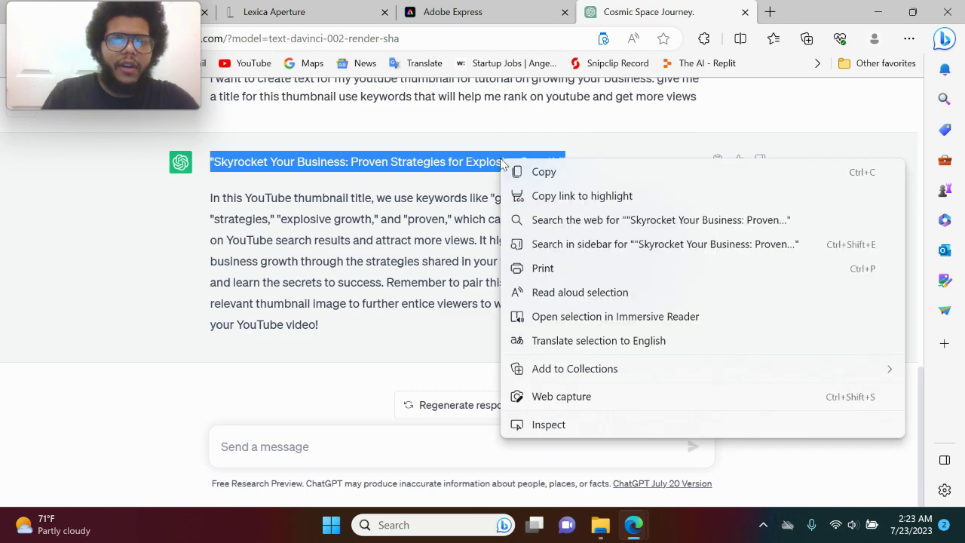
click(532, 168)
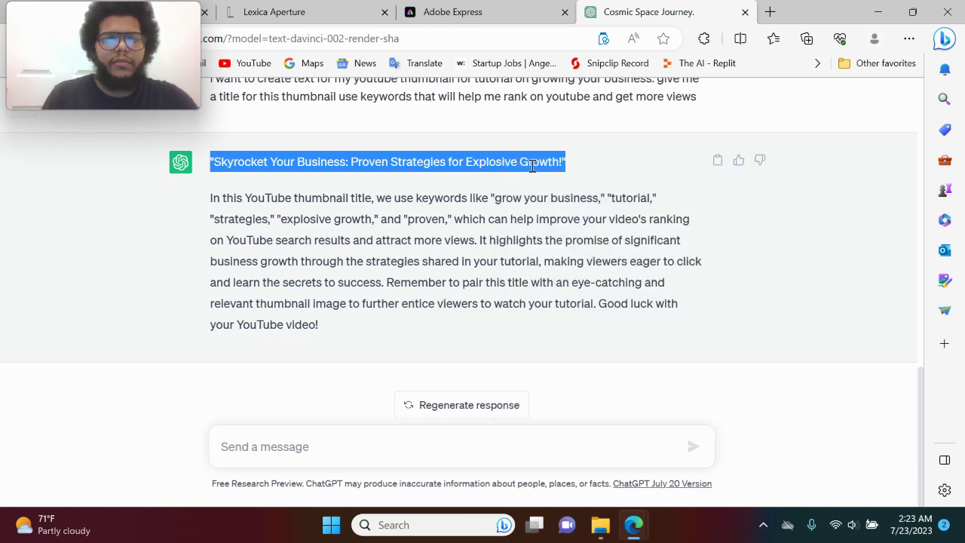
Step: Switch to Adobe Express and replace the thumbnail's "The Bloomsbury Group" text with the copied title
click(474, 14)
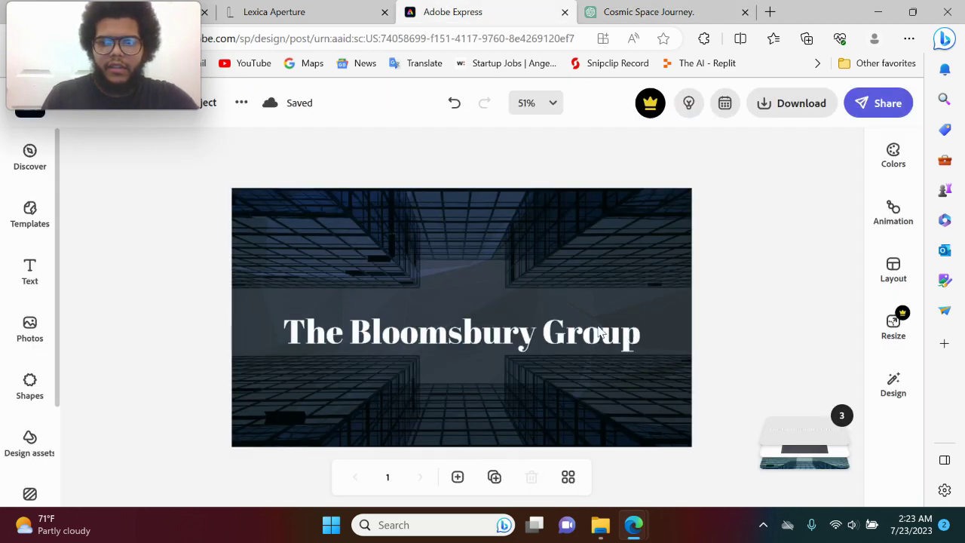
click(536, 333)
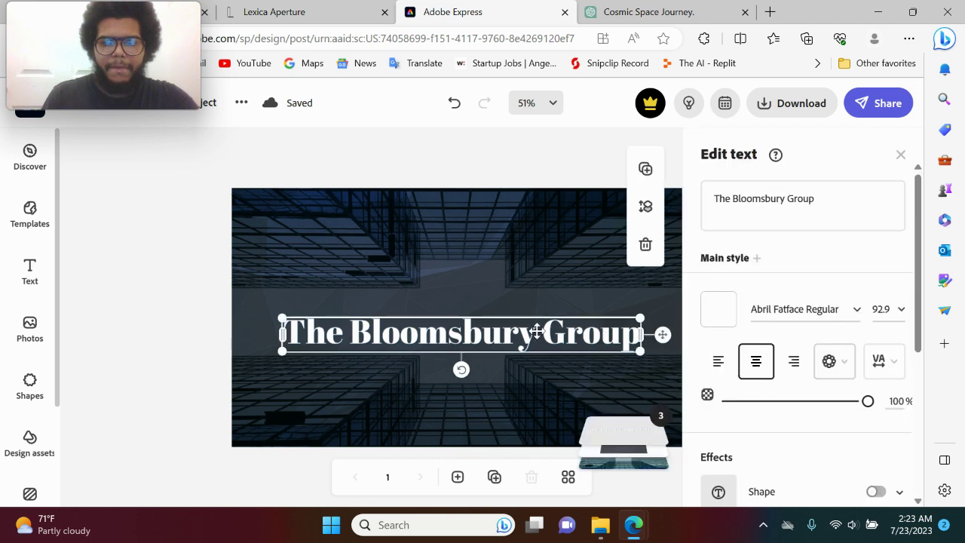
drag(838, 202, 711, 202)
key(BackSpace)
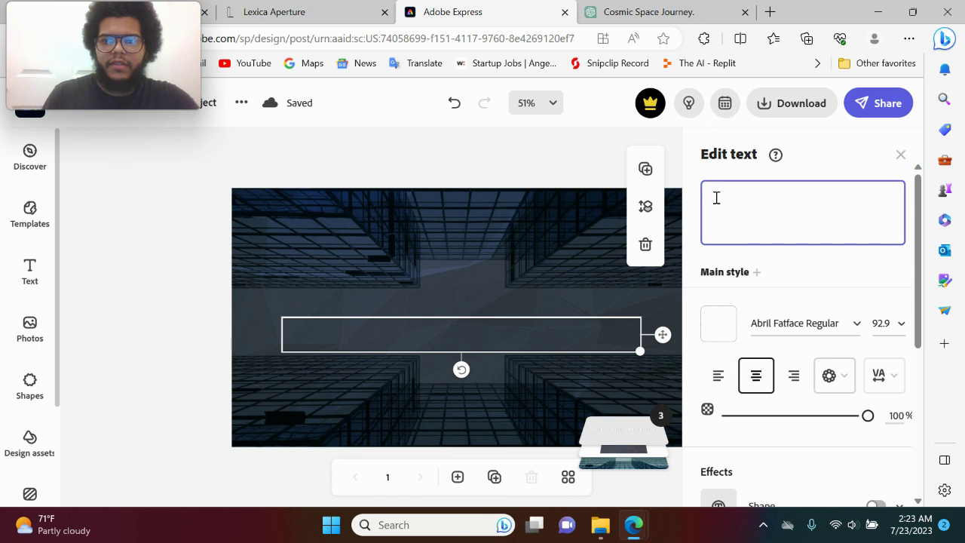
right_click(715, 200)
click(762, 339)
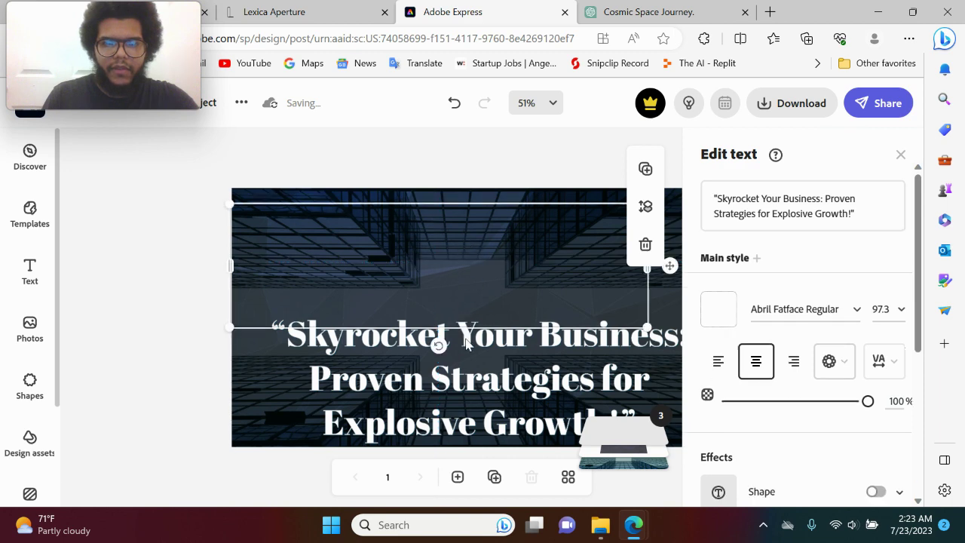
Step: Move the three-line title to the middle of the thumbnail and centre it horizontally
drag(446, 252, 457, 285)
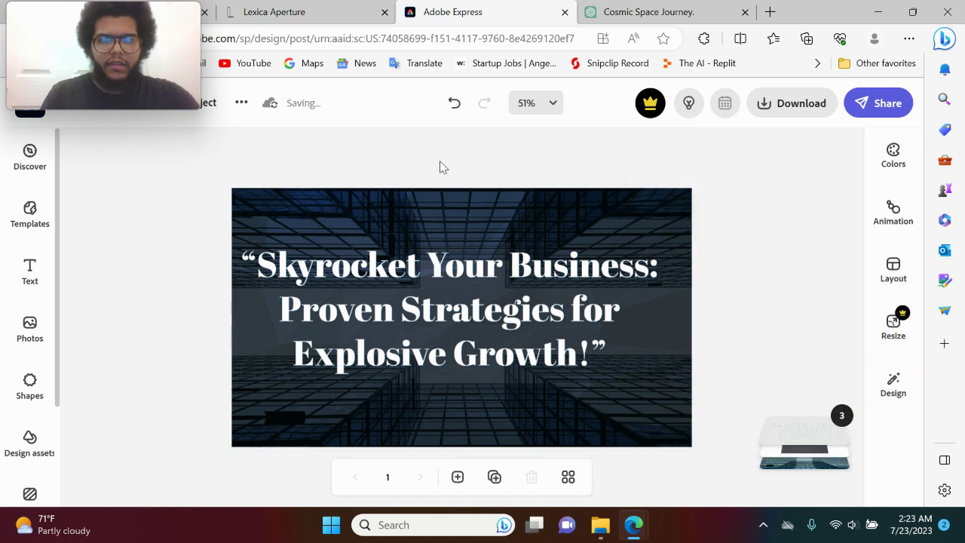
click(441, 166)
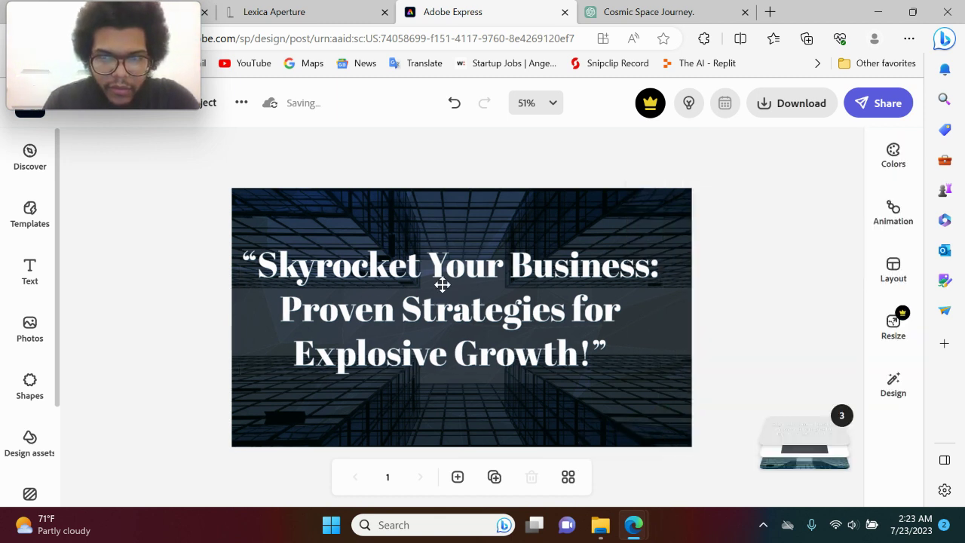
click(444, 288)
drag(444, 288, 453, 285)
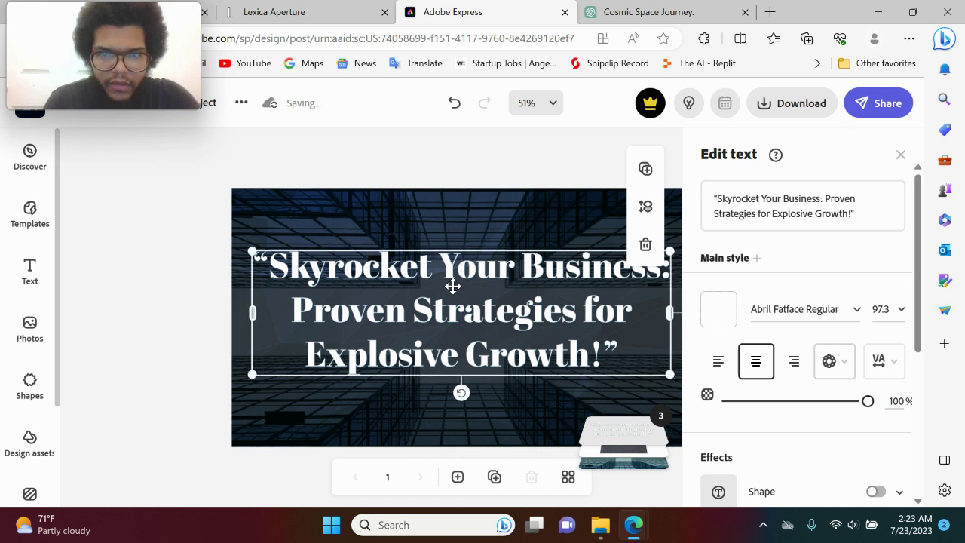
click(435, 172)
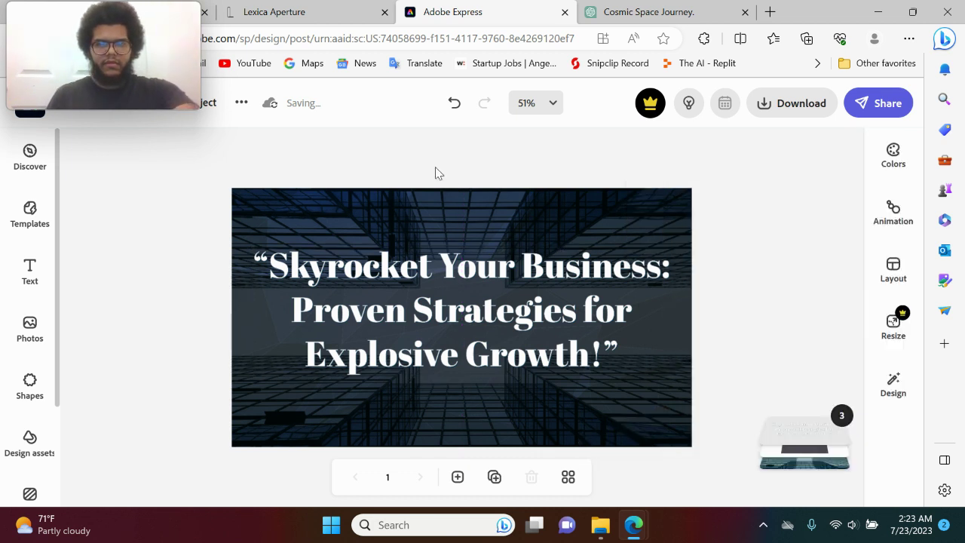
Step: Remove the opening and closing quotation marks from the thumbnail's title text
click(500, 303)
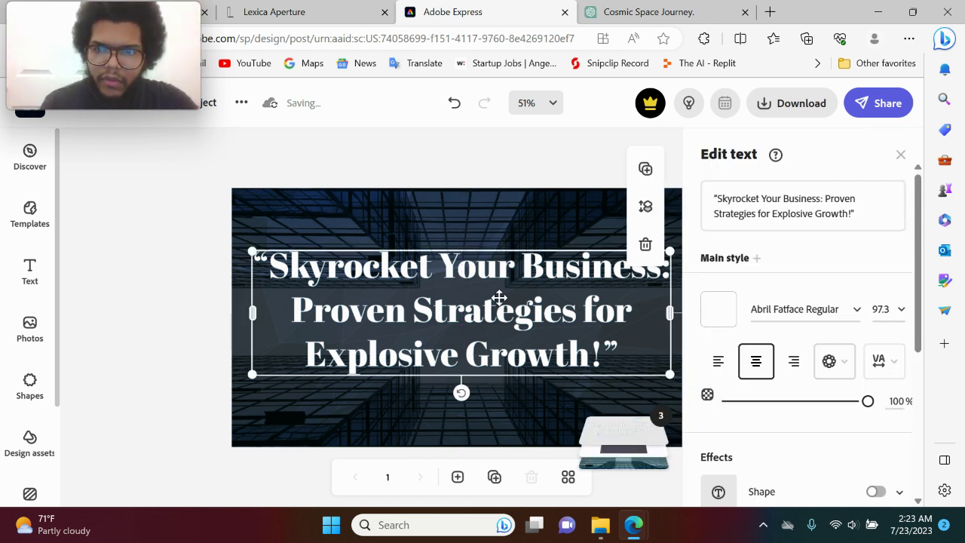
click(826, 199)
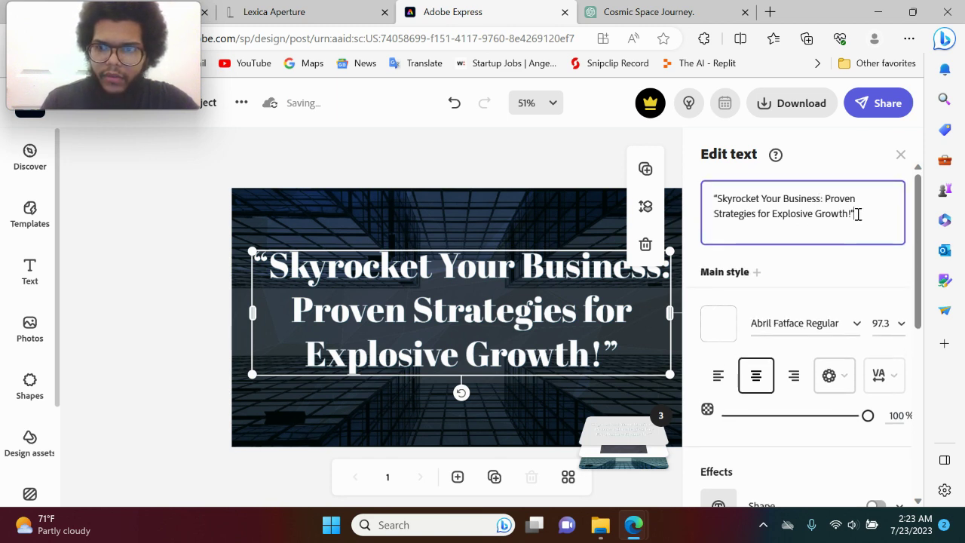
click(858, 214)
key(BackSpace)
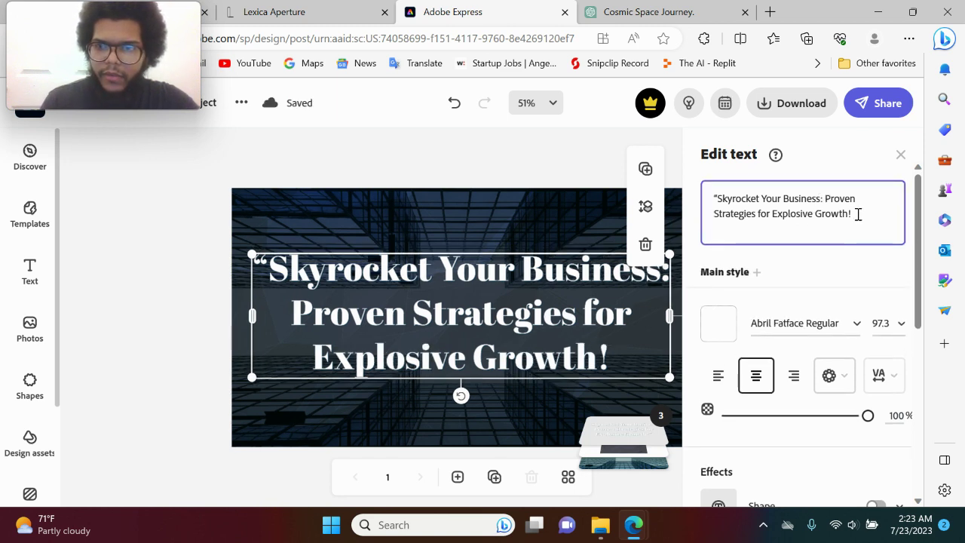
click(719, 199)
key(BackSpace)
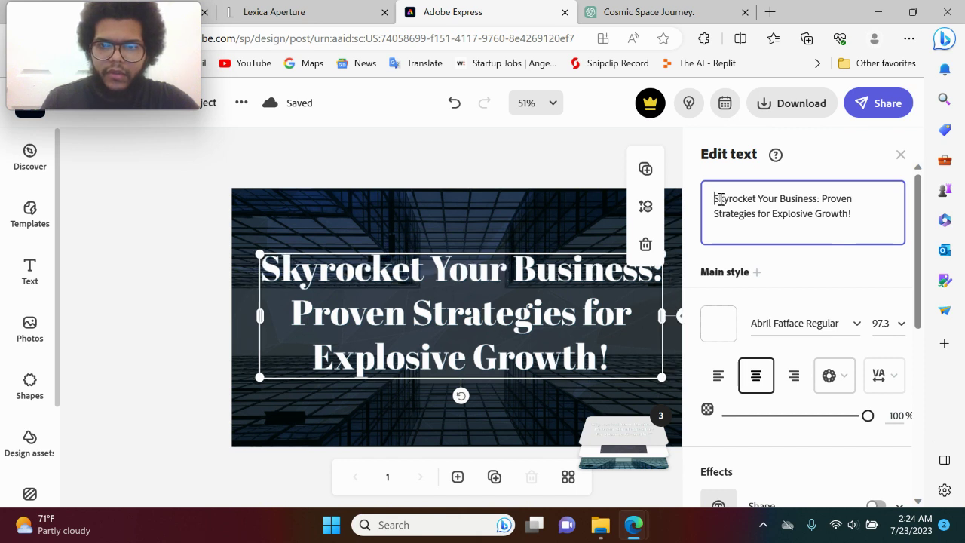
click(531, 171)
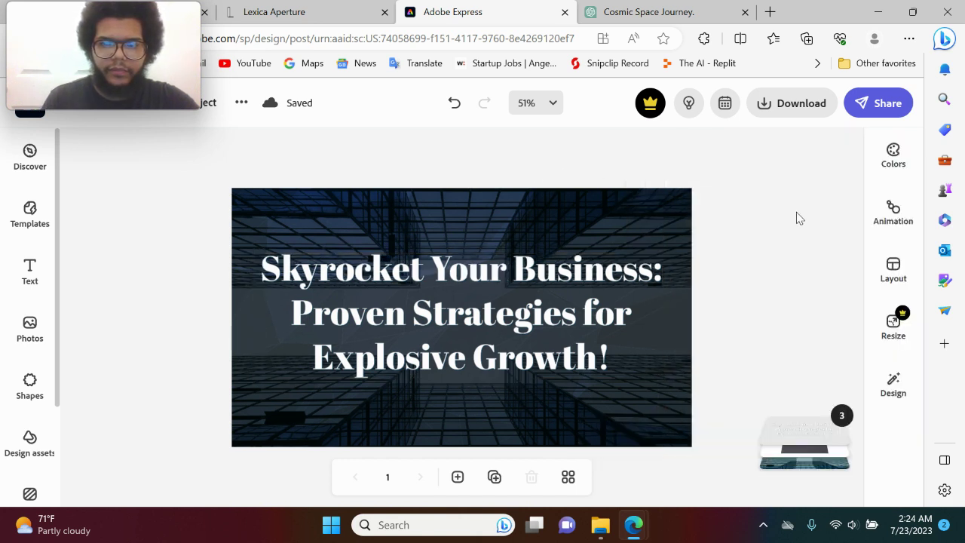
Step: Delete the colon after "Business" in the thumbnail's title
click(570, 290)
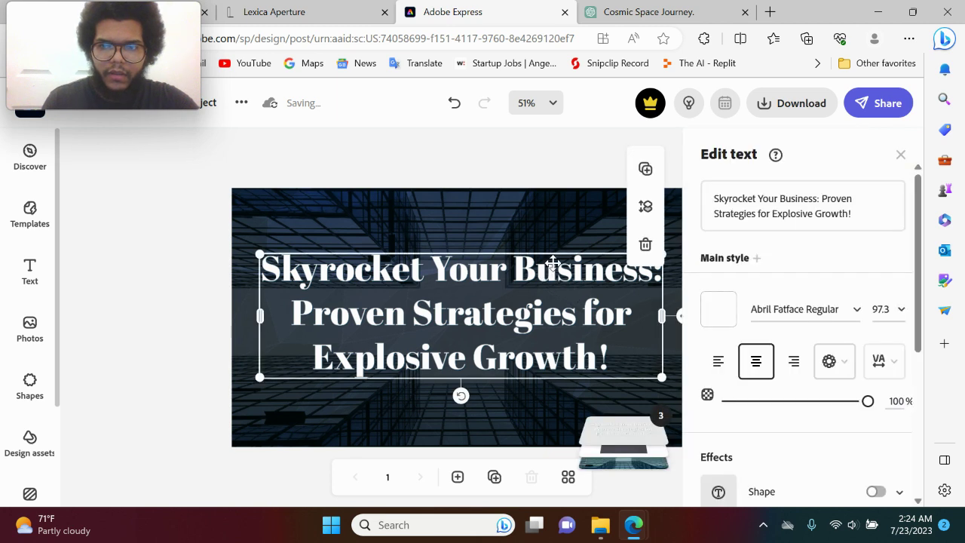
click(820, 199)
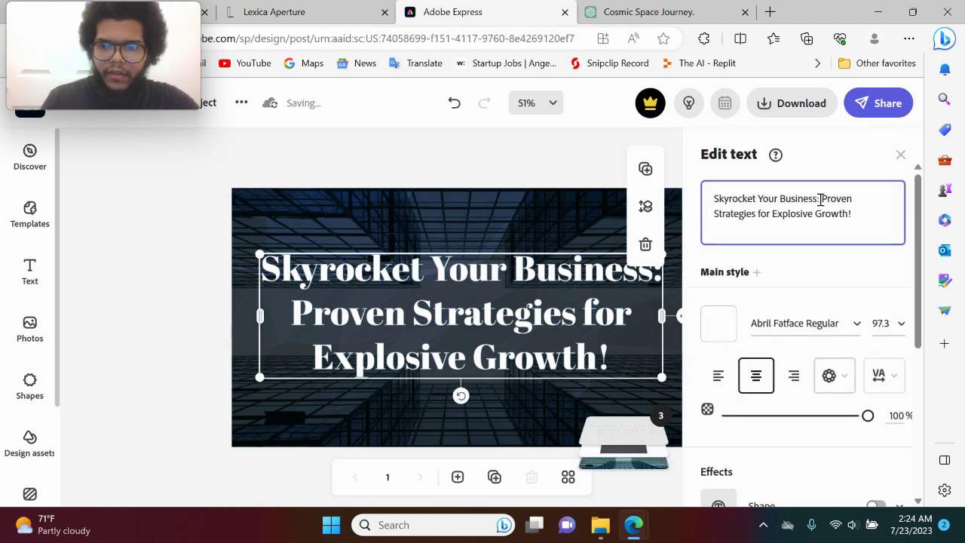
key(BackSpace)
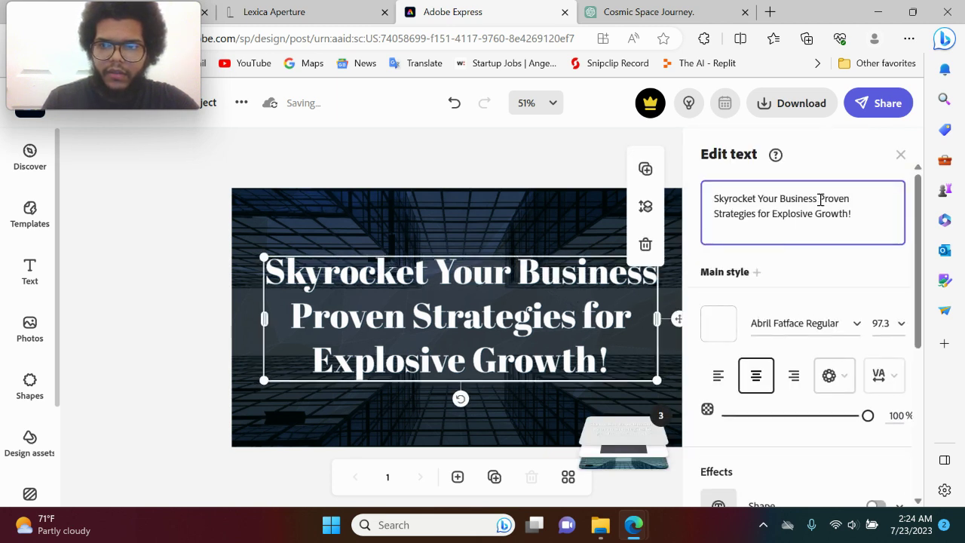
click(547, 149)
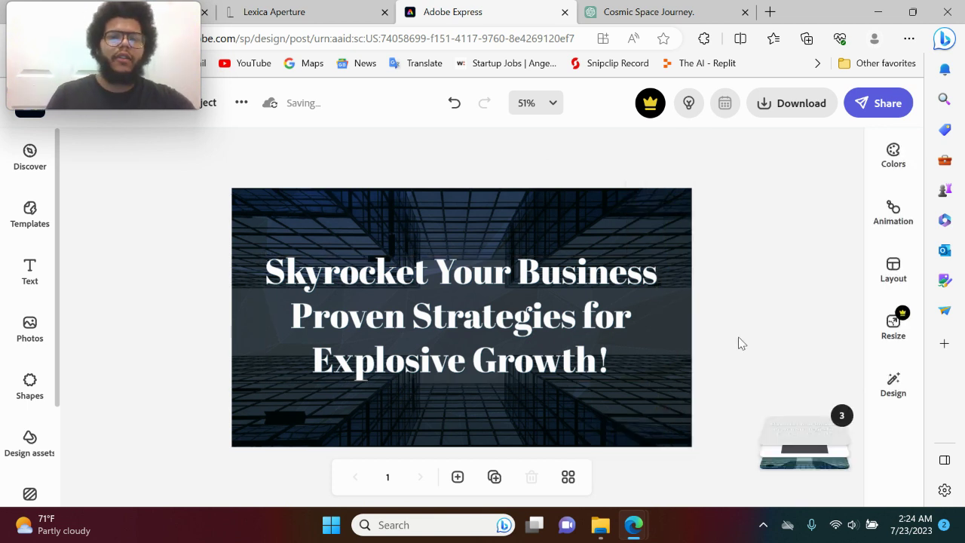
Step: Select the thumbnail's title text to show its style settings
click(436, 300)
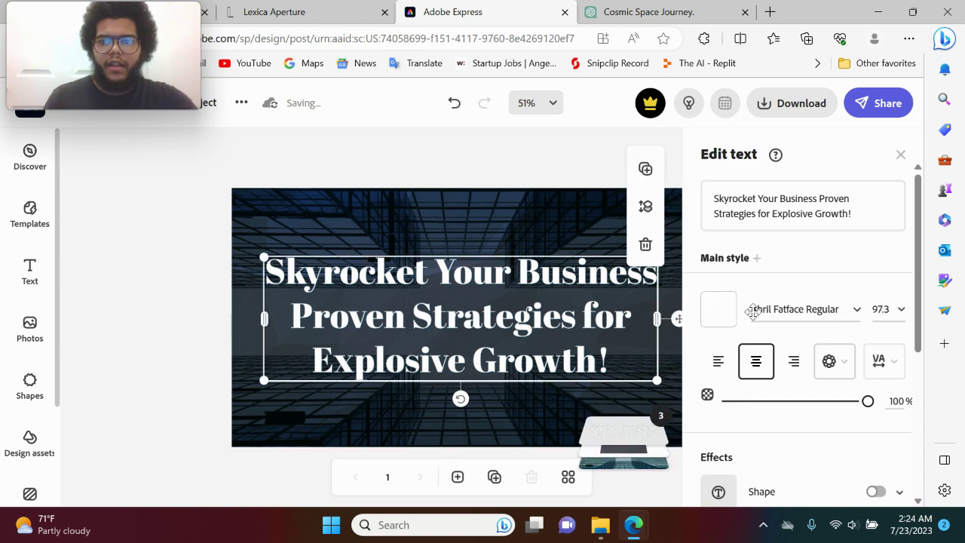